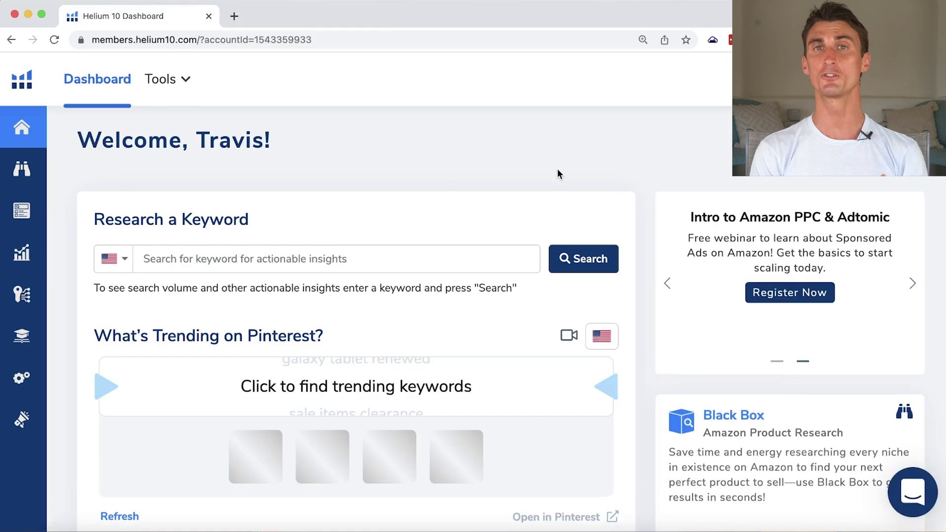
# Step: Open the Magnet keyword research tool and get keywords for the seed keyword "bartender book"
pyautogui.moveTo(28, 190)
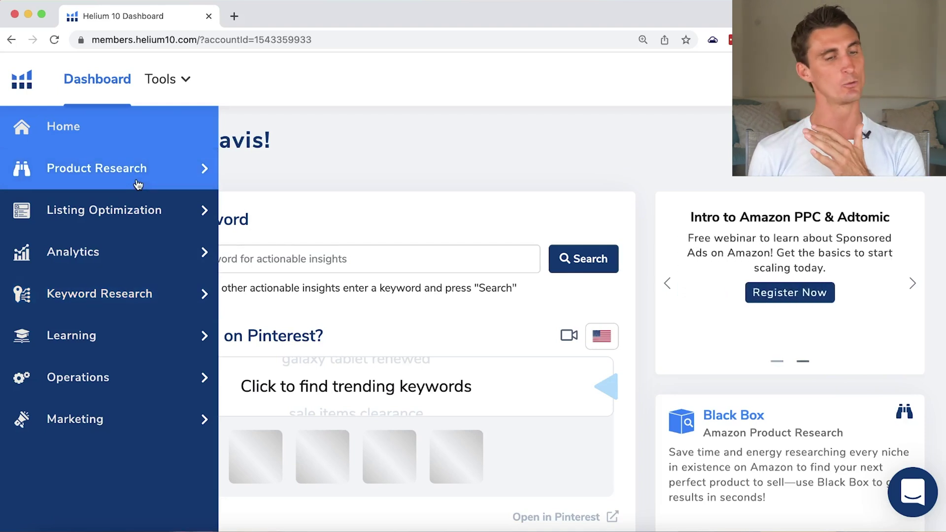
pyautogui.click(136, 294)
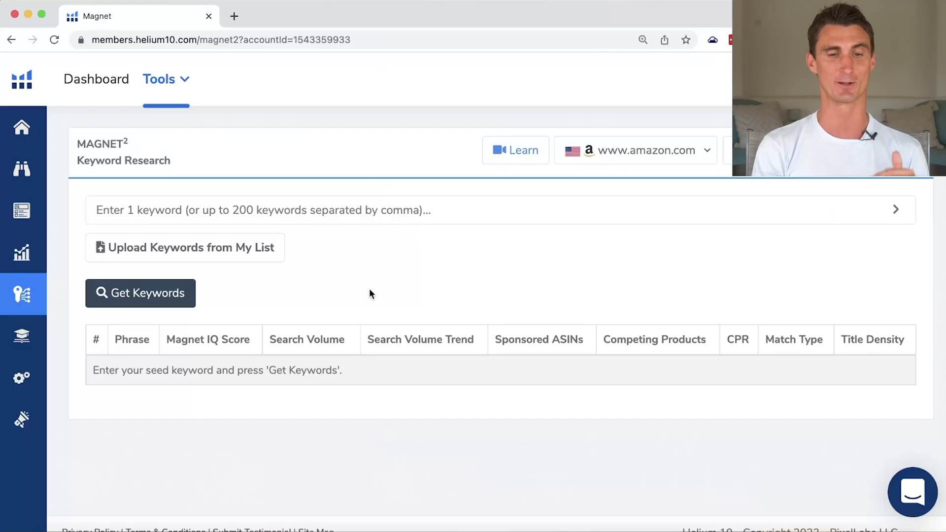
pyautogui.click(252, 218)
pyautogui.write('bar')
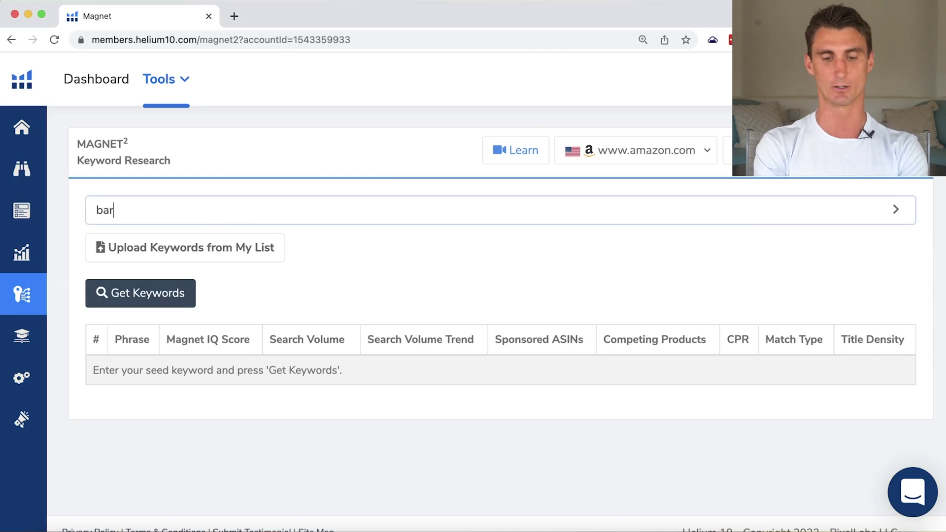
pyautogui.write('tender ')
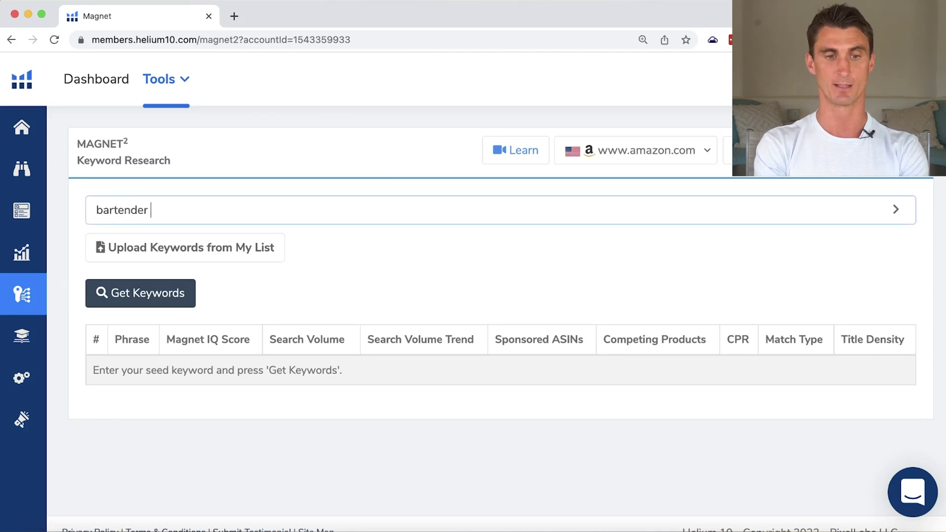
pyautogui.write('book')
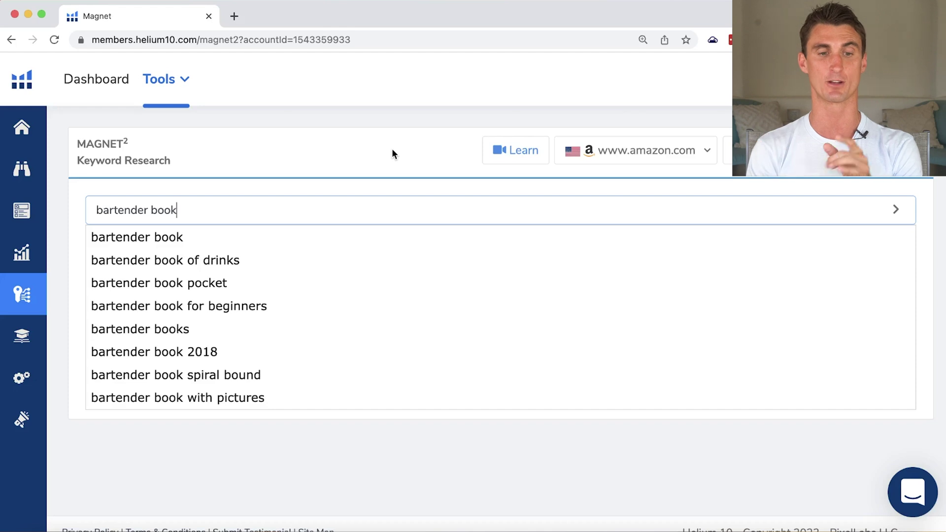
pyautogui.click(391, 148)
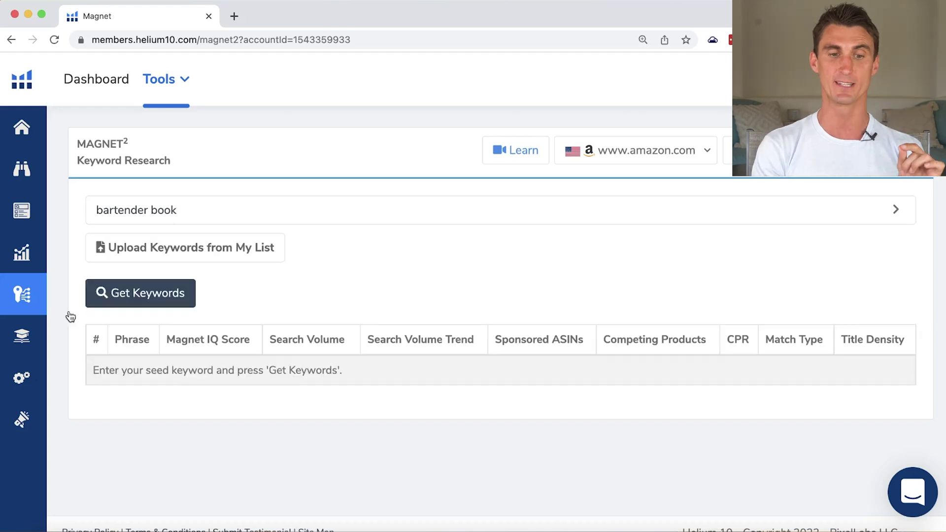
pyautogui.click(151, 302)
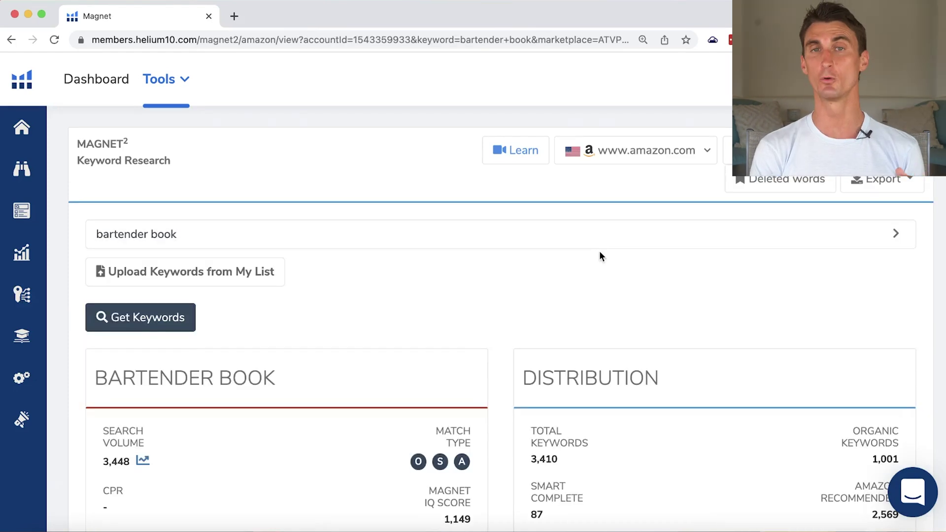
# Step: Review the search volume, distribution, top products and word frequency for "bartender book", and scan the filtered keyword list
pyautogui.scroll(-3, 600, 256)
pyautogui.scroll(-1, 600, 254)
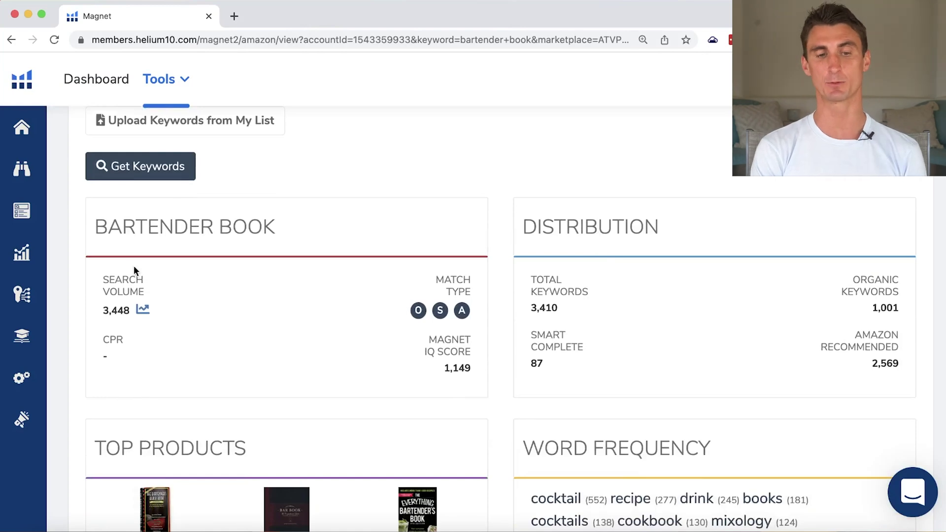
pyautogui.moveTo(182, 213); pyautogui.dragTo(296, 214)
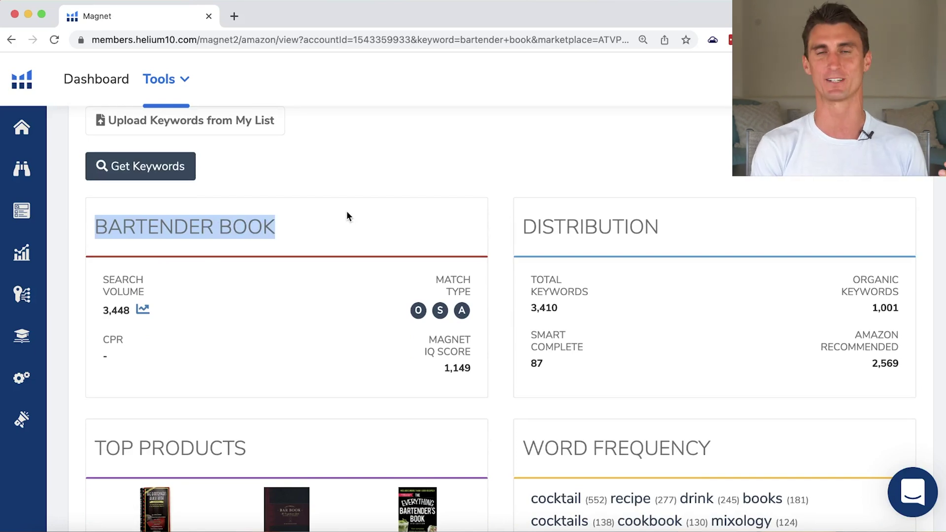
pyautogui.scroll(-3, 367, 211)
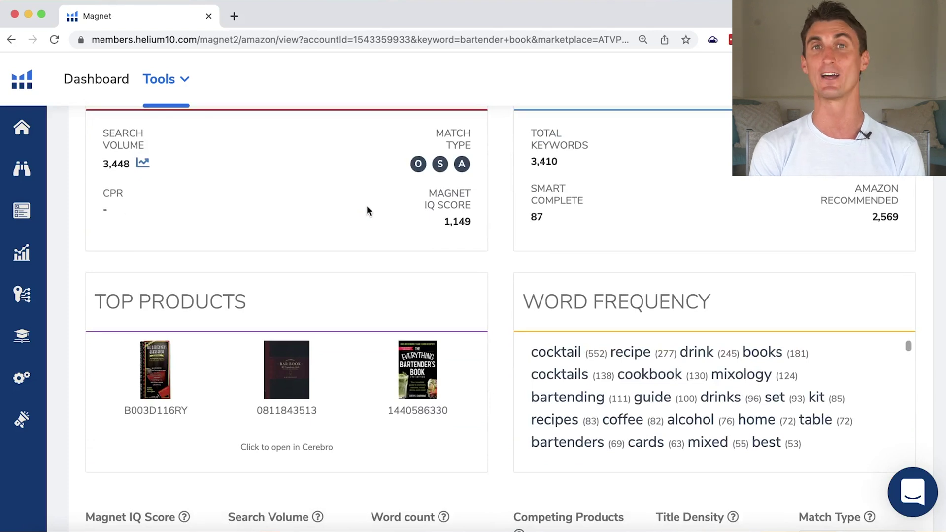
pyautogui.scroll(-10, 400, 406)
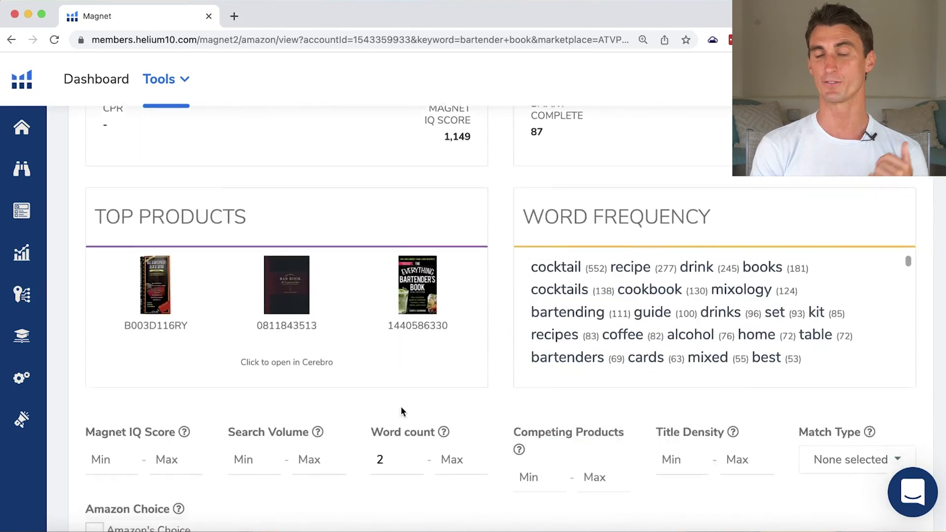
pyautogui.scroll(-3, 401, 408)
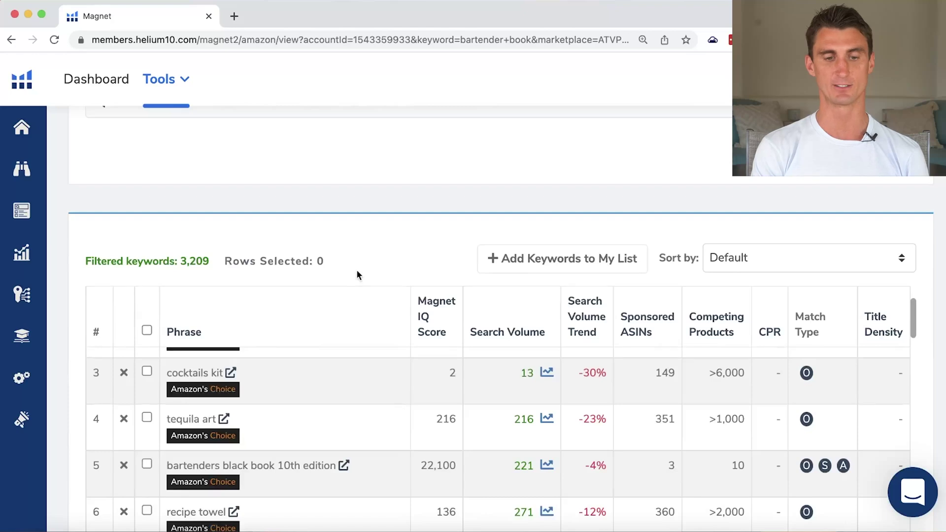
pyautogui.scroll(-4, 360, 273)
pyautogui.scroll(-15, 321, 294)
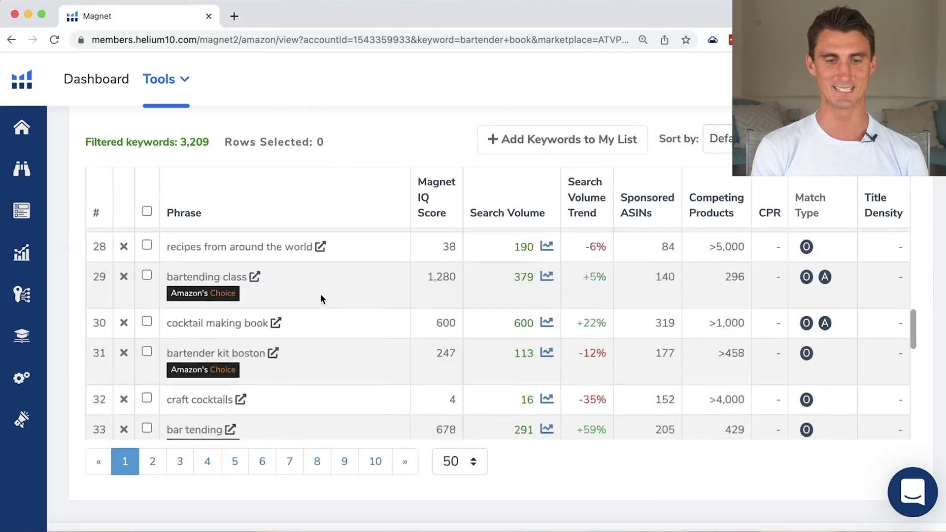
# Step: Show 150 keywords per page and sort the keyword table by Magnet IQ Score from high to low
pyautogui.click(475, 463)
pyautogui.click(469, 505)
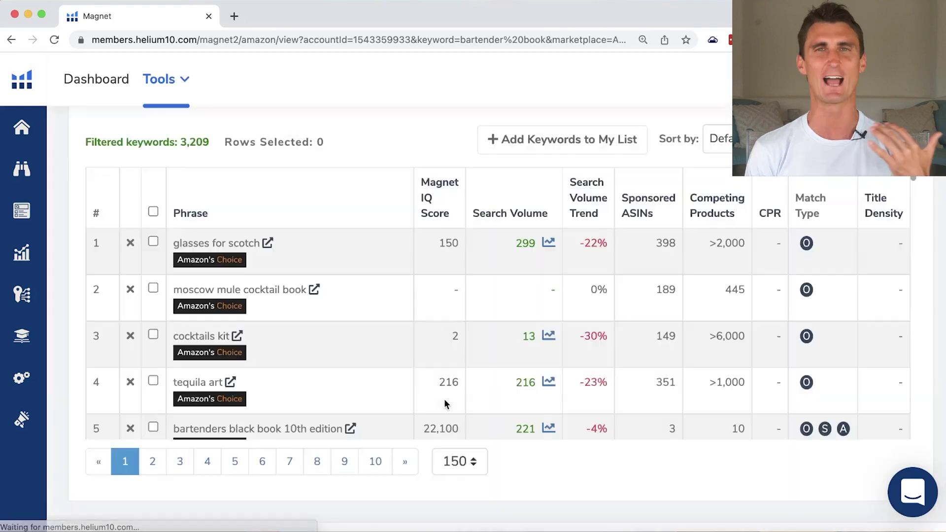
pyautogui.scroll(-10, 440, 267)
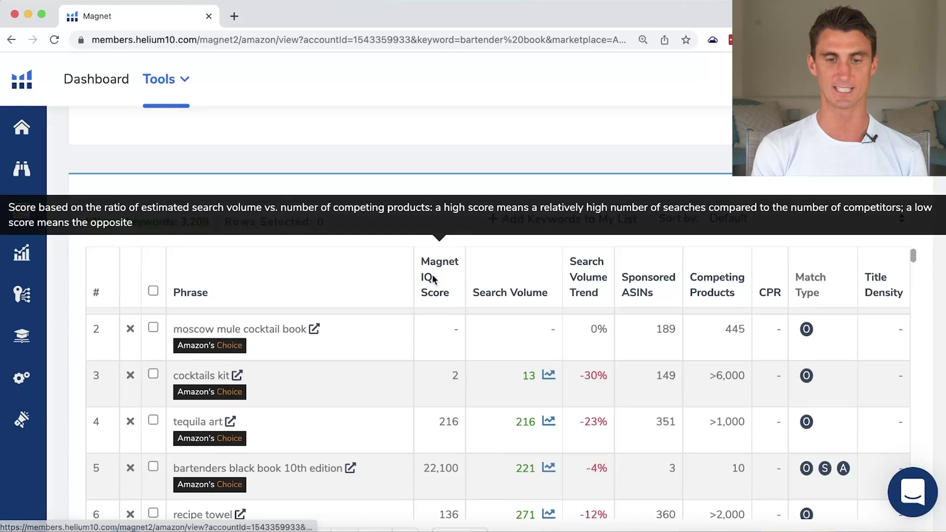
pyautogui.click(429, 277)
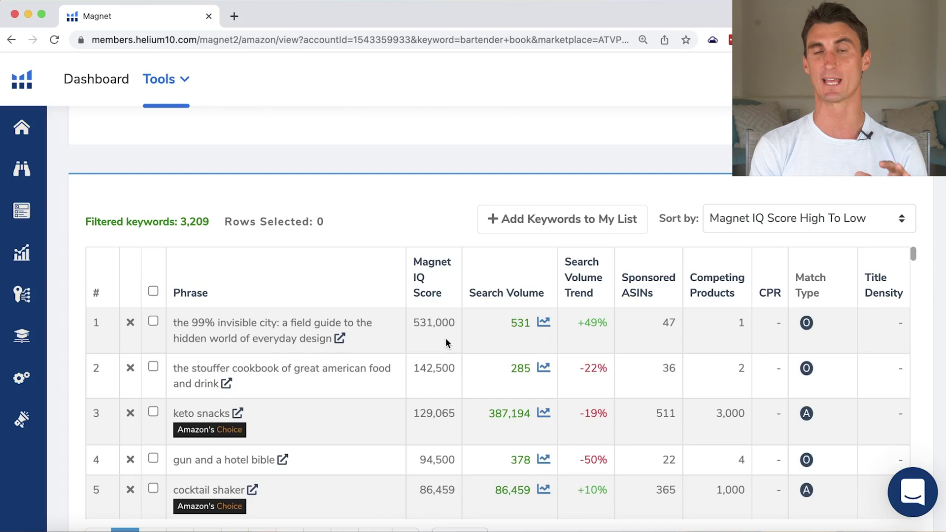
# Step: Scan the highest-scoring phrases for a related product idea and open the Amazon search results for "cocktail shaker"
pyautogui.scroll(-1, 446, 339)
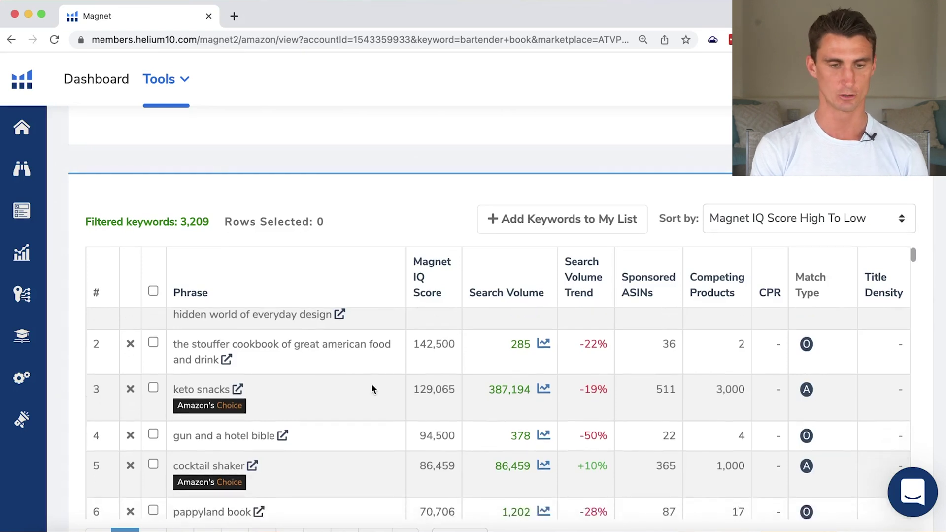
pyautogui.scroll(-1, 371, 383)
pyautogui.scroll(-1, 371, 384)
pyautogui.scroll(-1, 371, 384)
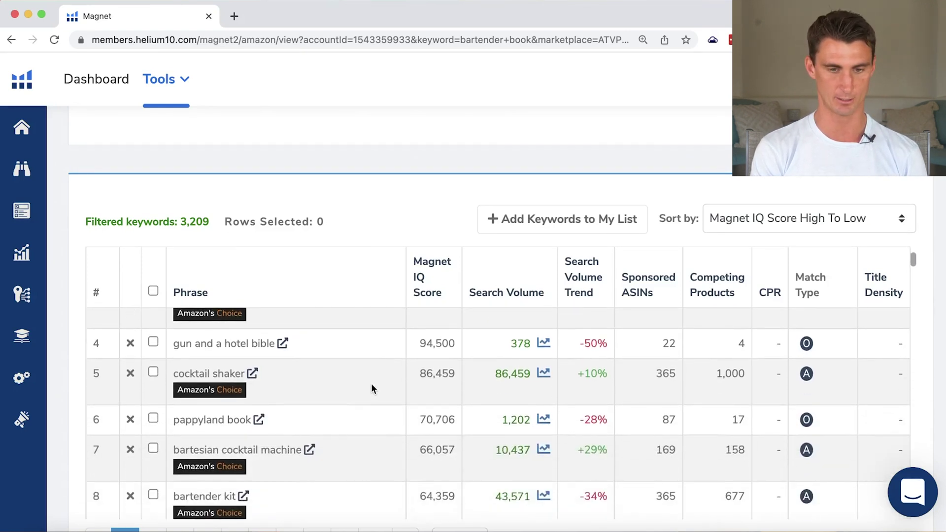
pyautogui.scroll(2, 371, 383)
pyautogui.scroll(1, 371, 389)
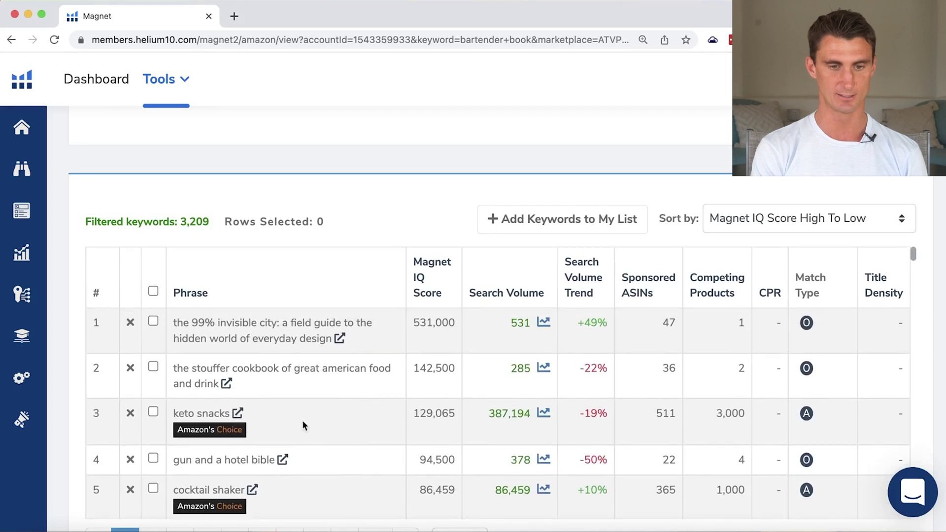
pyautogui.scroll(-1, 352, 311)
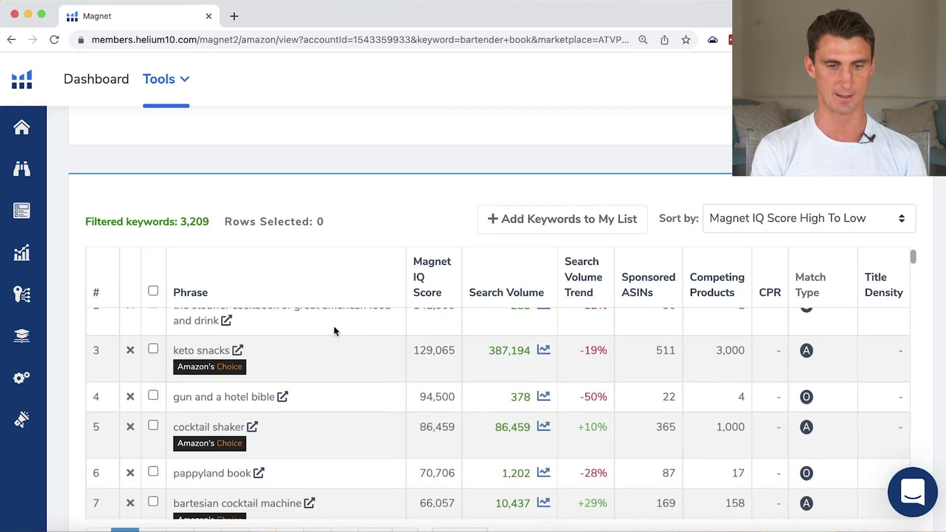
pyautogui.click(253, 427)
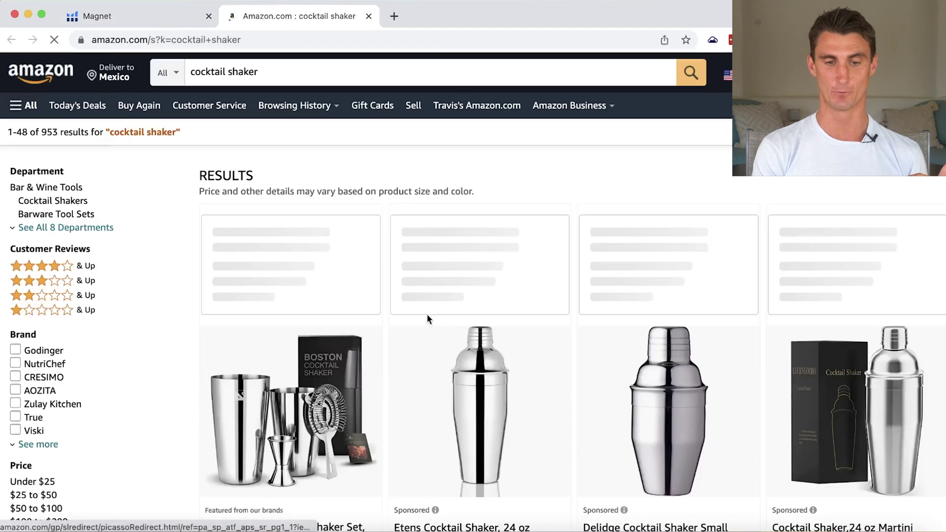
# Step: Examine the product types, prices, ratings and review counts of the cocktail shaker listings on Amazon
pyautogui.scroll(-2, 492, 312)
pyautogui.scroll(-15, 492, 315)
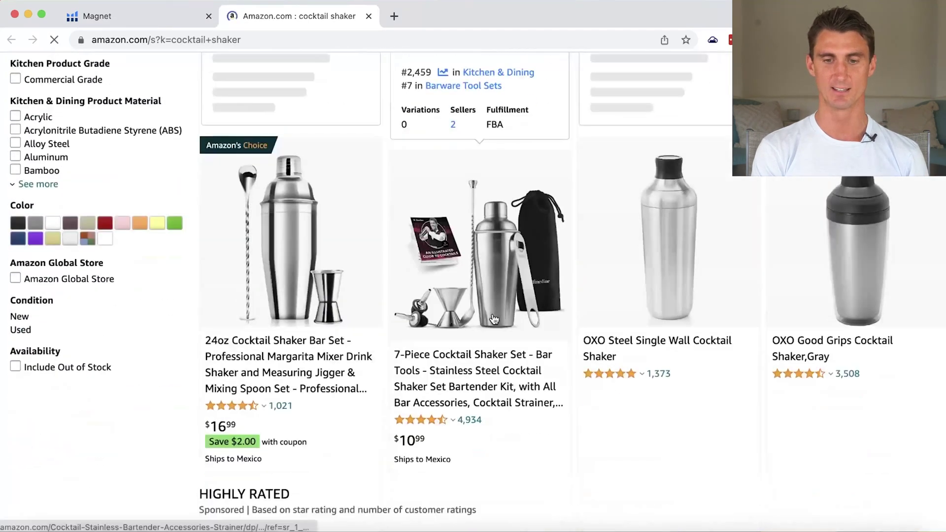
pyautogui.scroll(-20, 493, 315)
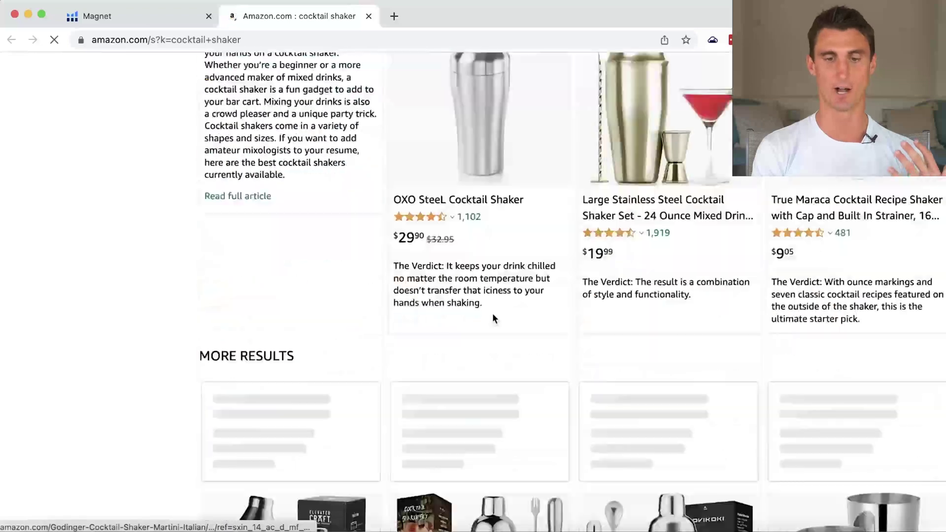
pyautogui.scroll(-20, 494, 319)
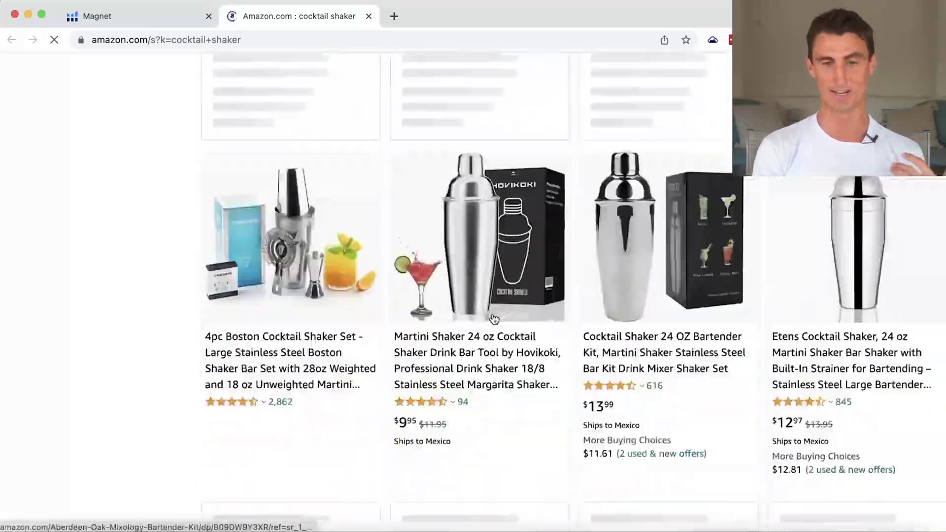
pyautogui.scroll(-5, 494, 319)
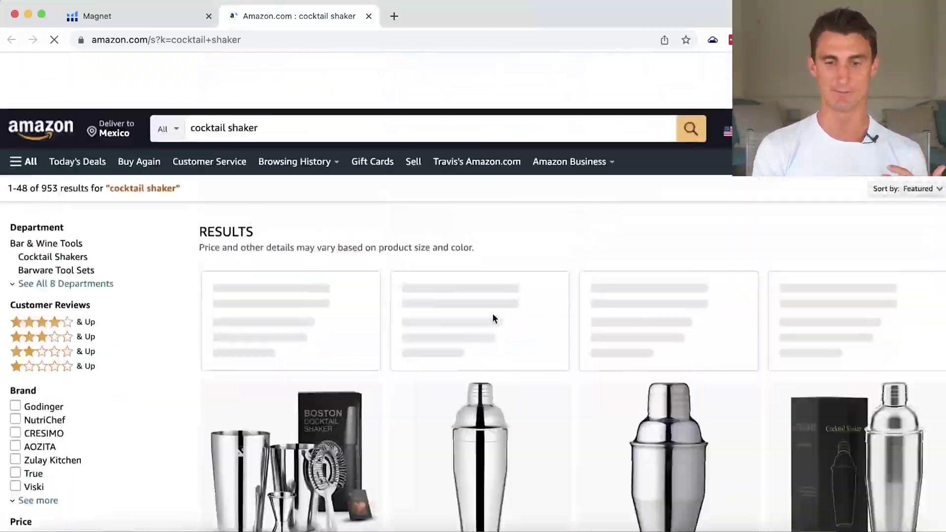
pyautogui.scroll(-8, 493, 317)
pyautogui.scroll(4, 492, 314)
pyautogui.scroll(3, 493, 315)
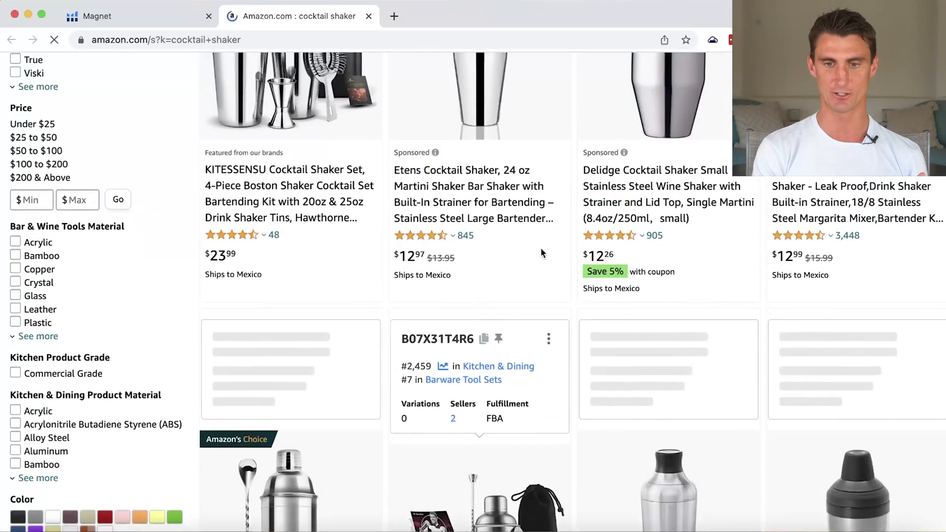
pyautogui.scroll(5, 572, 256)
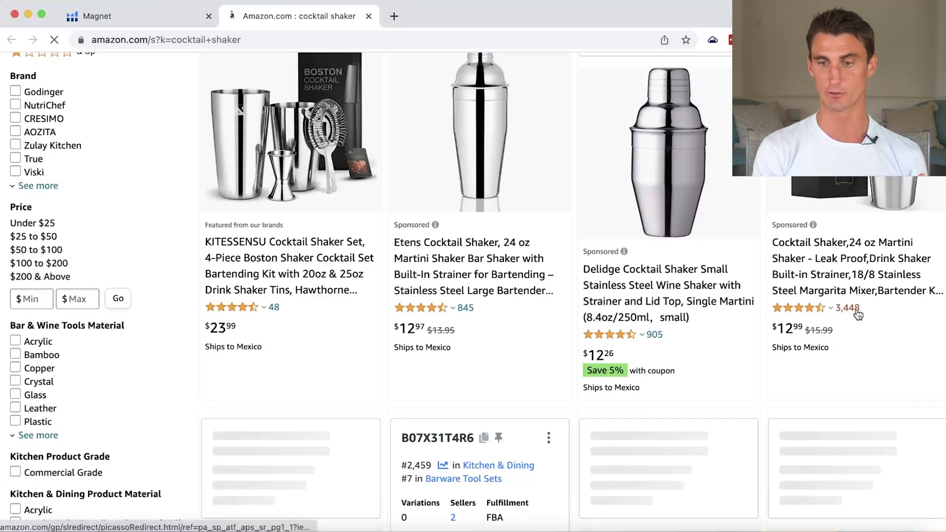
pyautogui.scroll(-10, 512, 354)
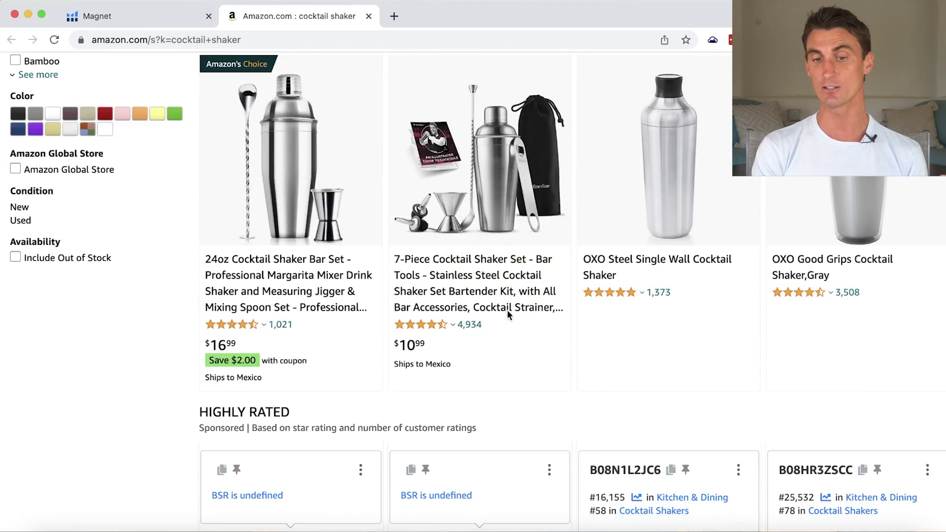
# Step: Open the 7-Piece Cocktail Shaker Set listing and run Helium 10 Xray on it to check its revenue
pyautogui.click(493, 292)
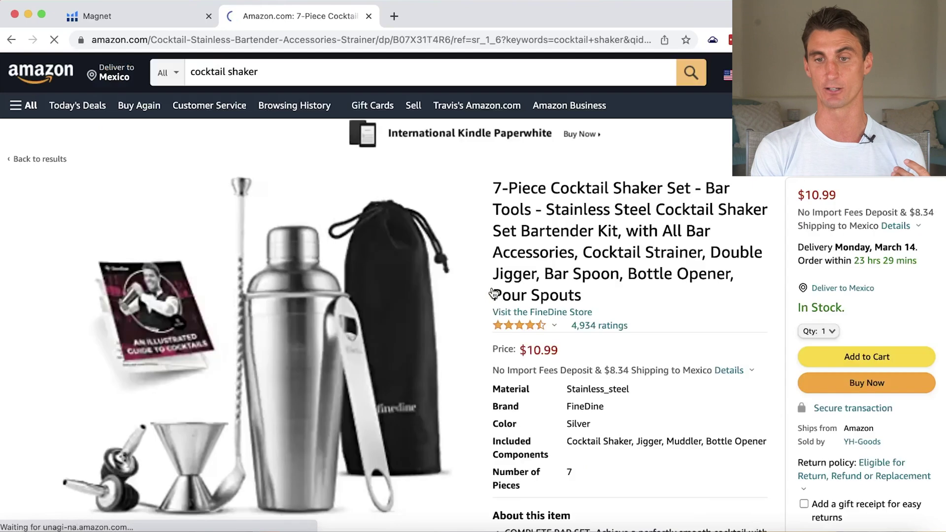
pyautogui.click(796, 40)
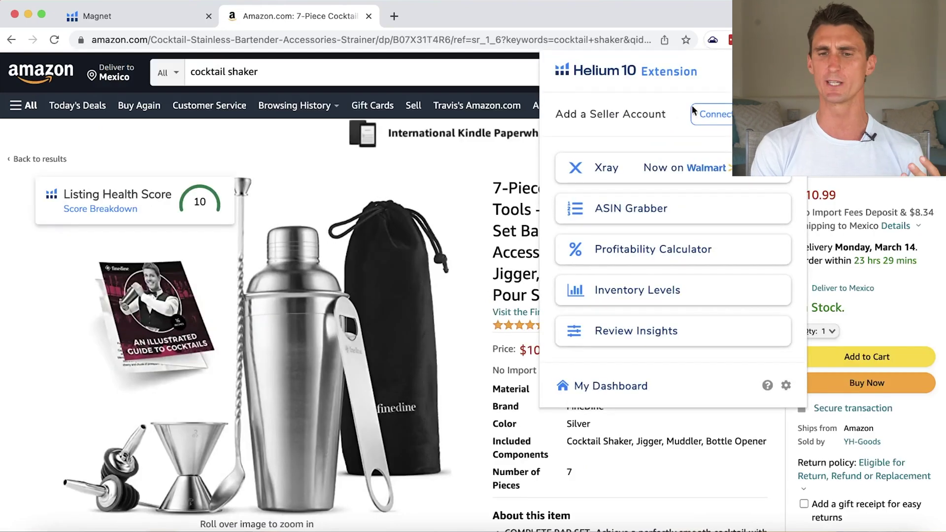
pyautogui.click(594, 168)
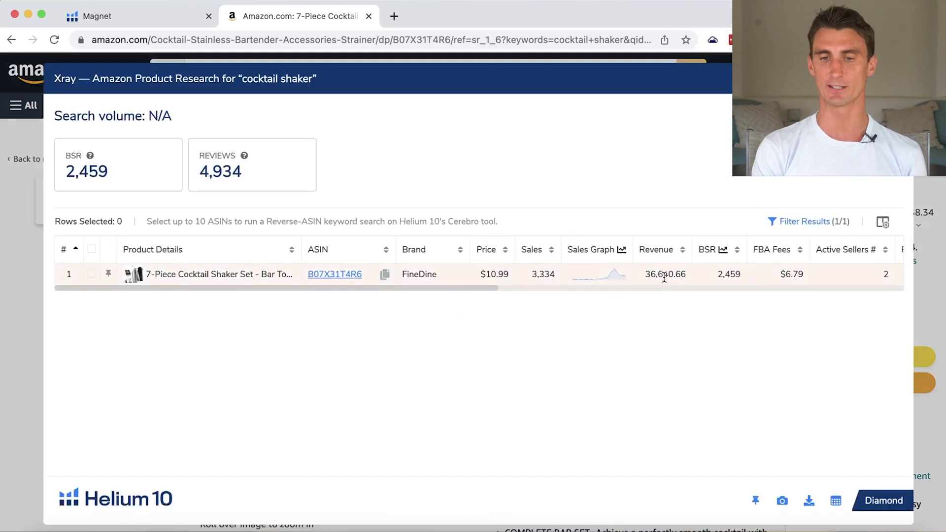
pyautogui.doubleClick(663, 278)
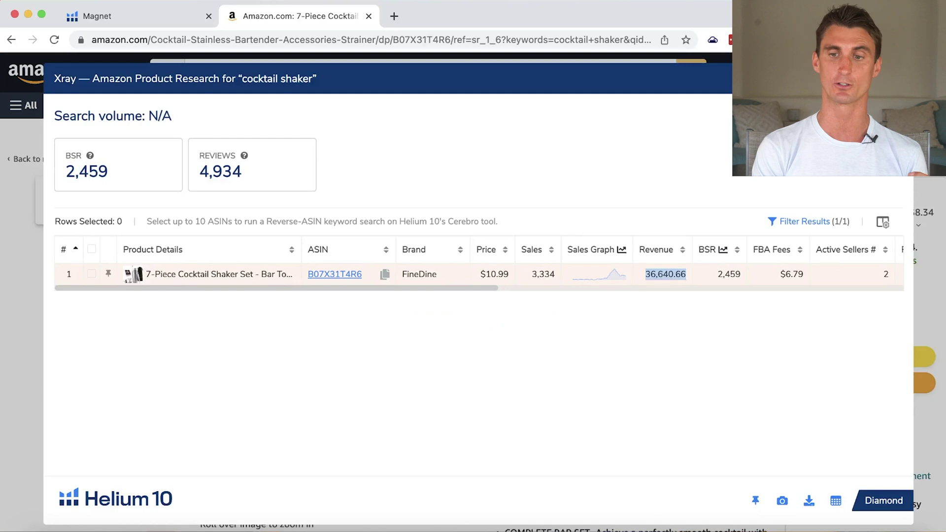
pyautogui.press('Escape')
# Step: Return to the cocktail shaker search results and compare the other listings
pyautogui.click(13, 41)
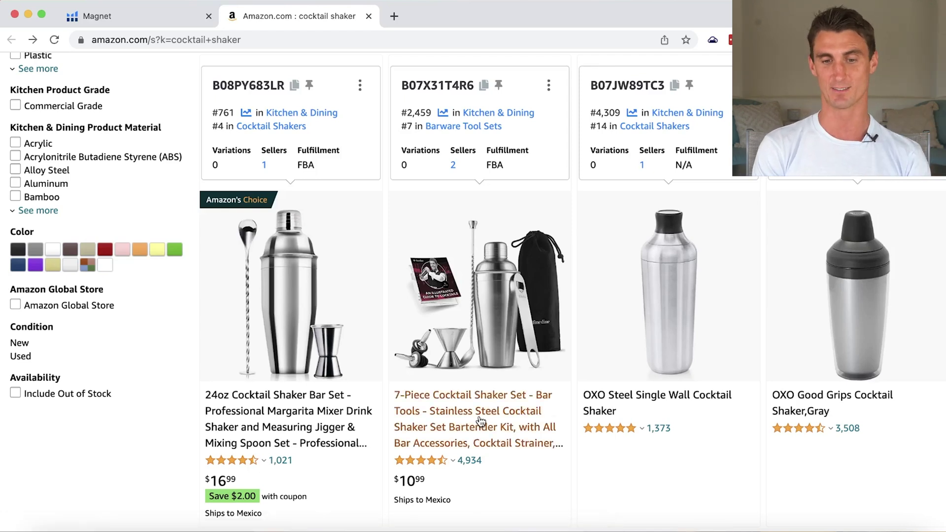
pyautogui.scroll(-10, 480, 420)
pyautogui.scroll(-15, 481, 421)
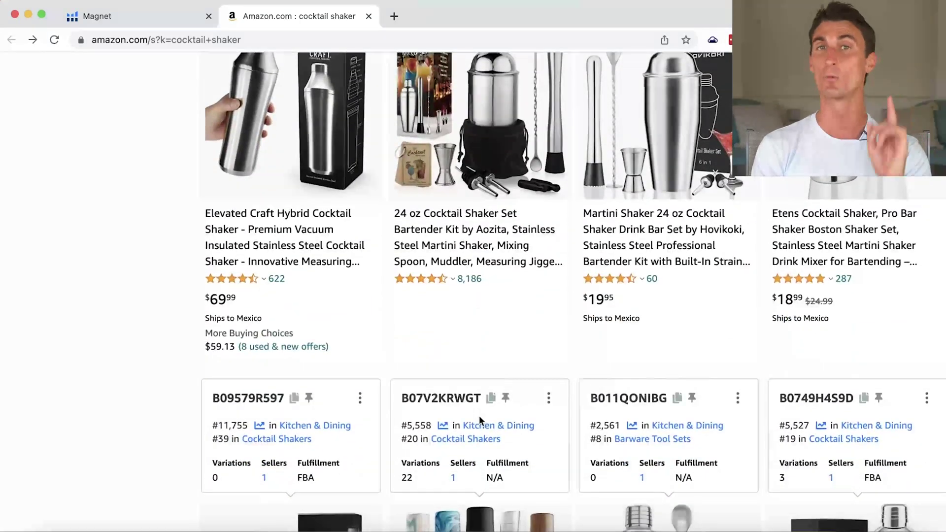
pyautogui.scroll(10, 479, 415)
pyautogui.scroll(4, 481, 421)
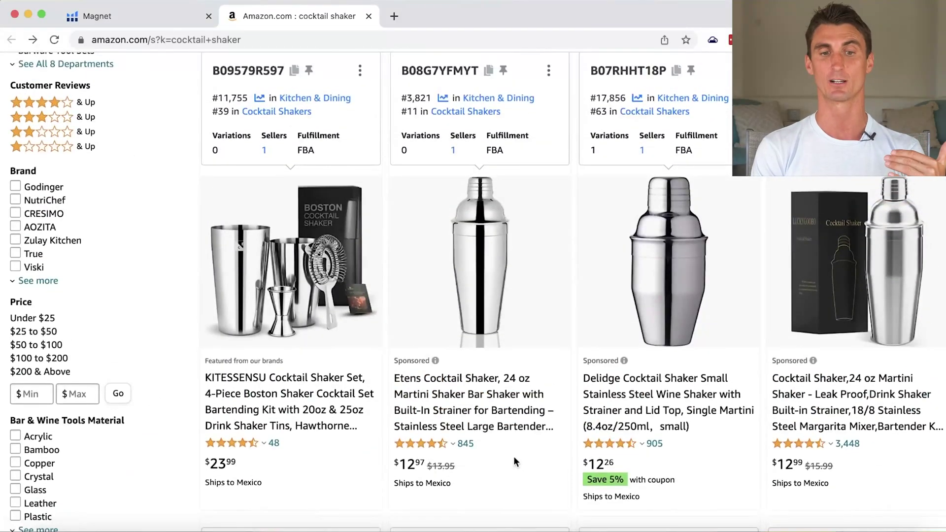
# Step: Review more cocktail shaker listings on Amazon, including the Amazon's Choice picks by brand and the editorial recommendations
pyautogui.scroll(4, 513, 456)
pyautogui.scroll(-12, 487, 380)
pyautogui.scroll(-8, 486, 380)
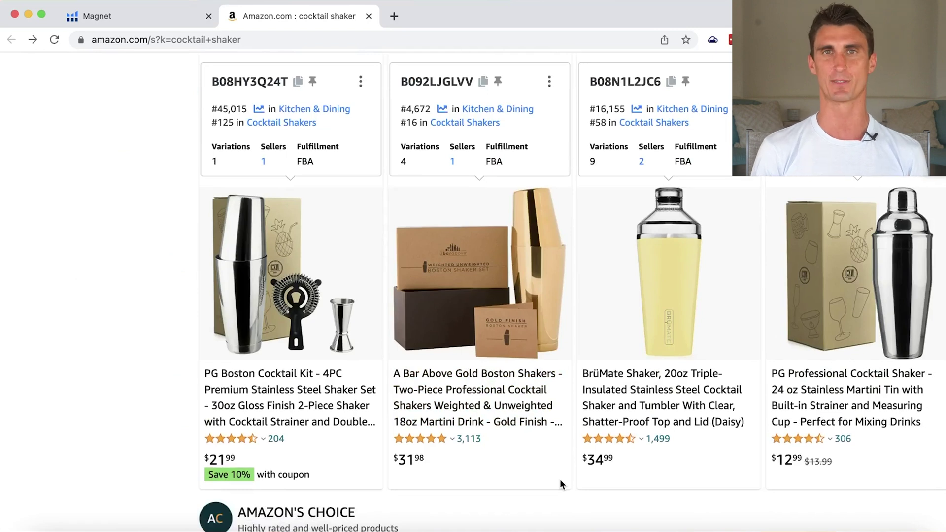
pyautogui.scroll(-10, 593, 427)
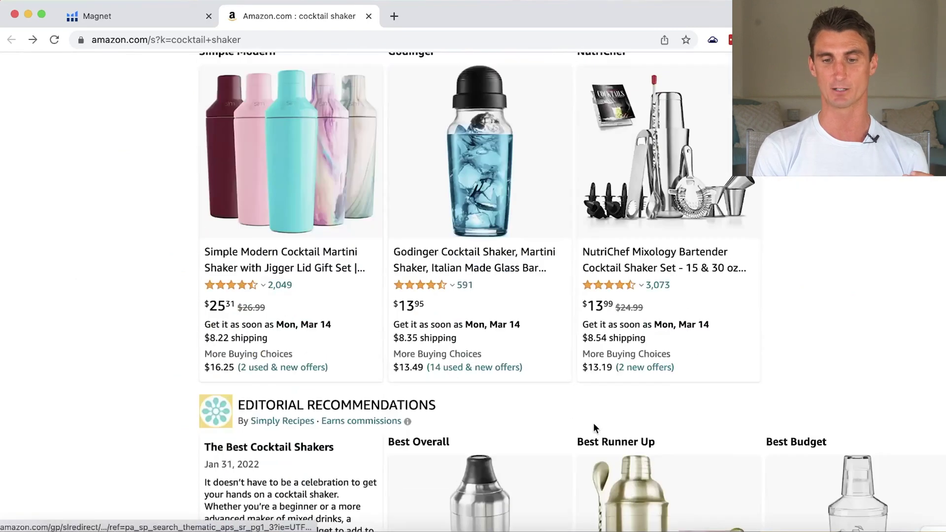
pyautogui.scroll(5, 593, 427)
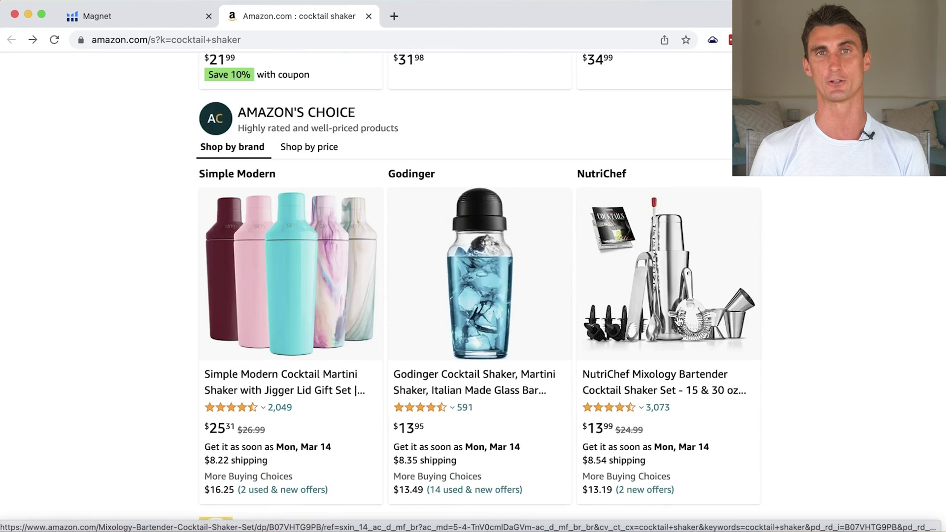
pyautogui.scroll(-1, 679, 319)
pyautogui.scroll(10, 643, 82)
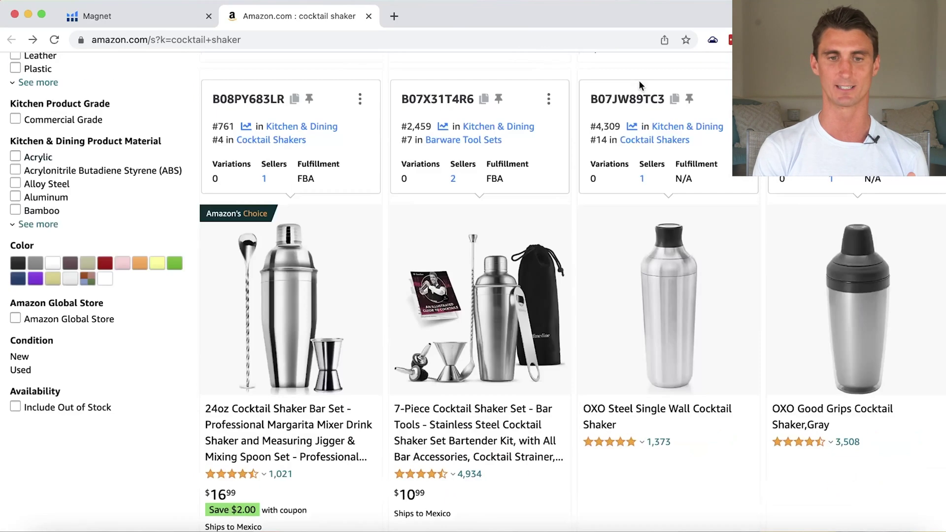
# Step: Close the cocktail shaker results, return to the Magnet phrase list and open the Amazon search results for "bartender kit"
pyautogui.click(368, 16)
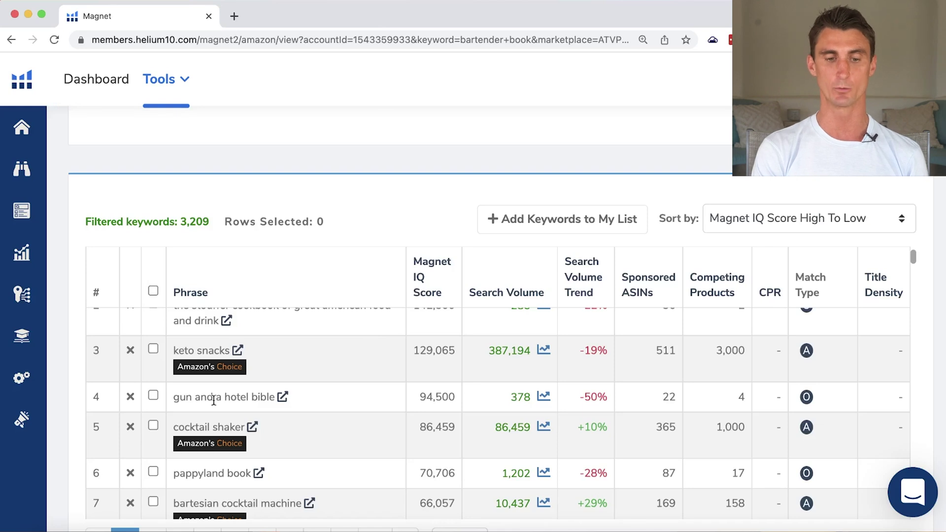
pyautogui.scroll(-3, 287, 456)
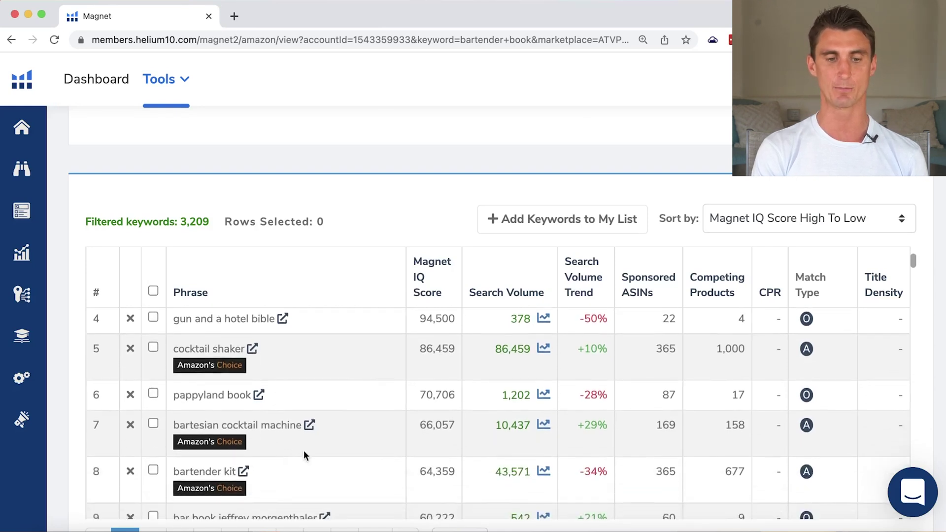
pyautogui.scroll(-1, 290, 470)
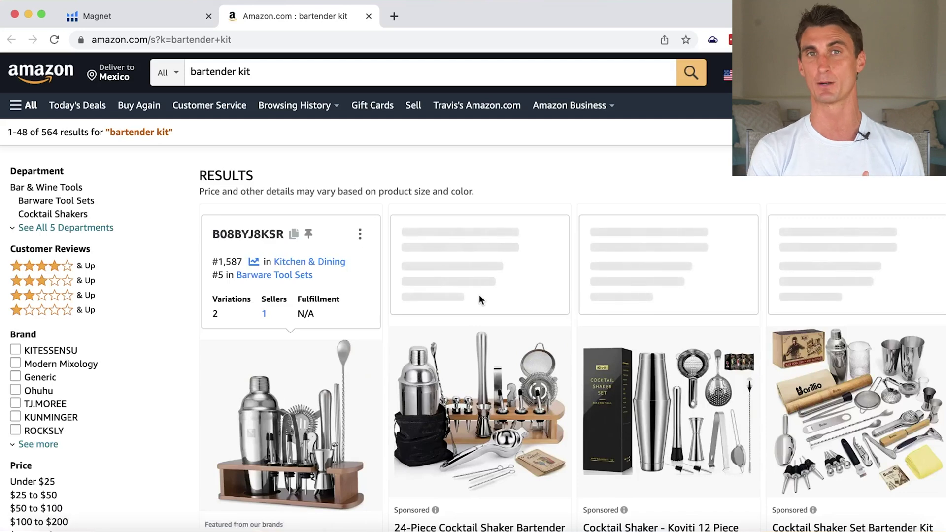
# Step: Examine the prices, ratings and review counts of the bartender kit listings on Amazon
pyautogui.scroll(-6, 479, 299)
pyautogui.scroll(6, 554, 307)
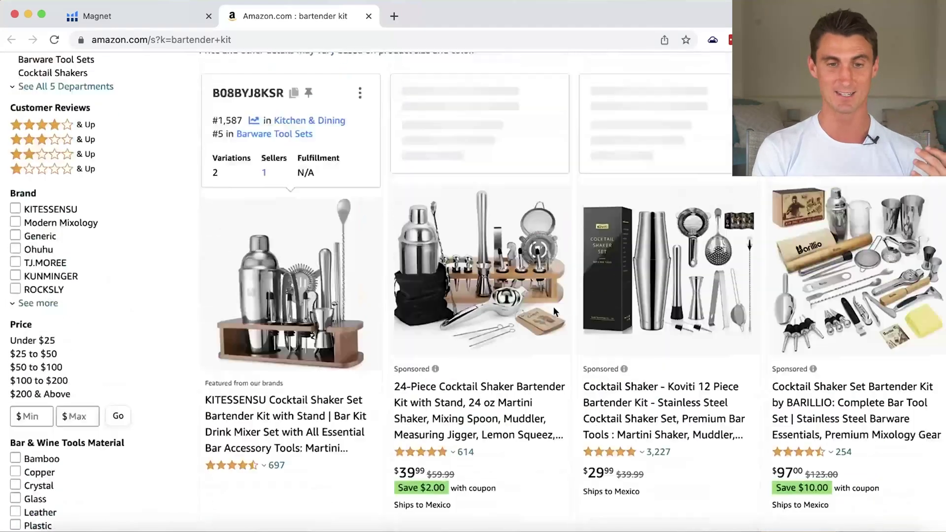
pyautogui.scroll(-8, 433, 300)
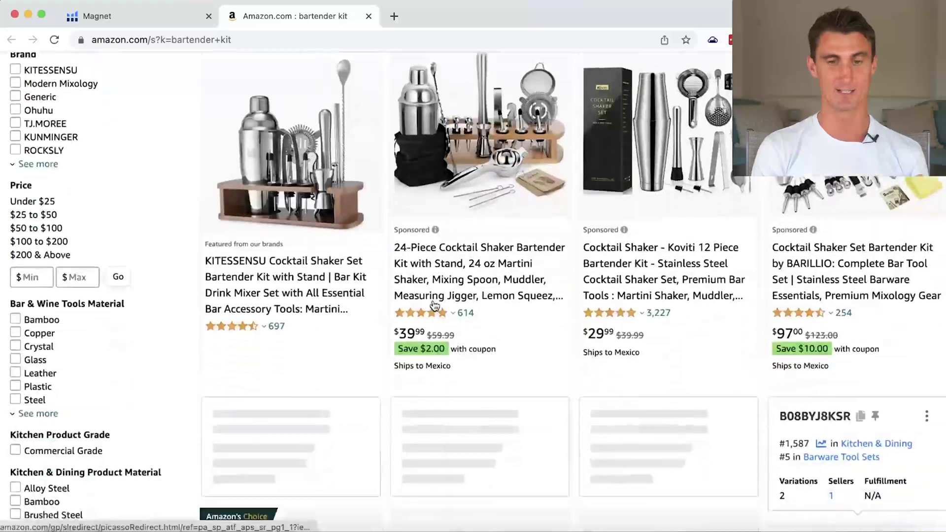
pyautogui.scroll(-20, 432, 300)
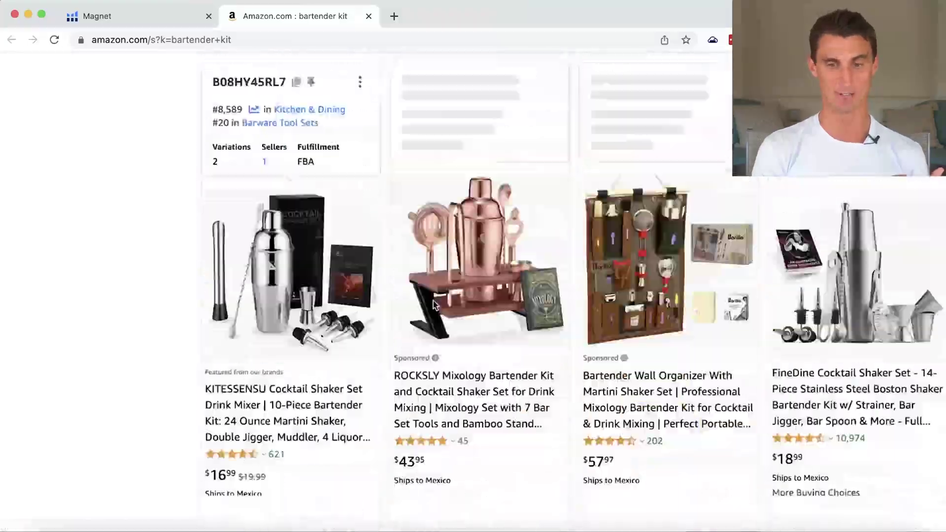
pyautogui.scroll(20, 434, 306)
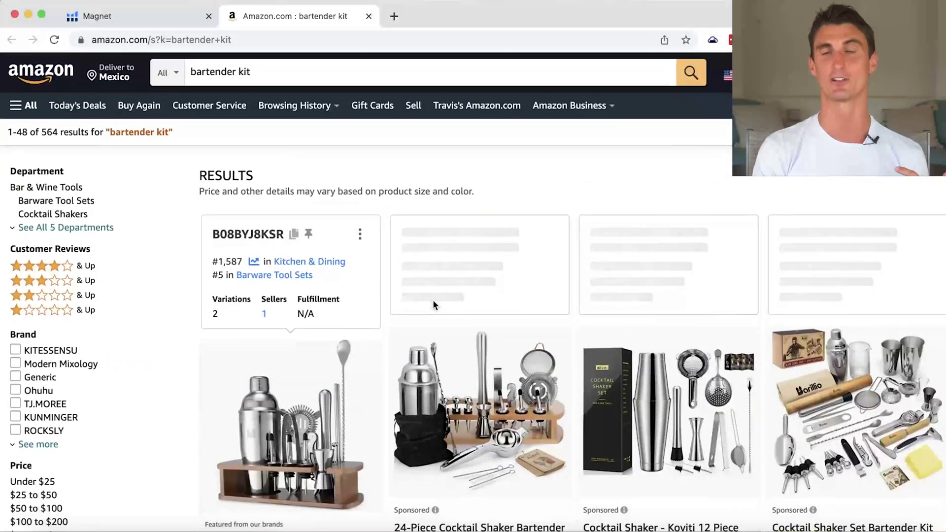
# Step: Close the bartender kit results and scan the first page of Magnet phrases for further product ideas
pyautogui.click(369, 16)
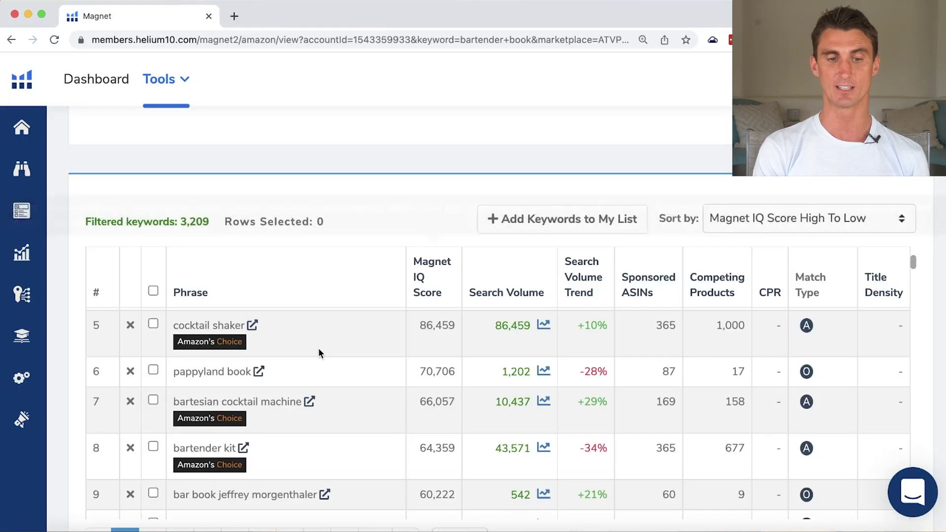
pyautogui.scroll(-5, 318, 348)
pyautogui.scroll(-12, 318, 348)
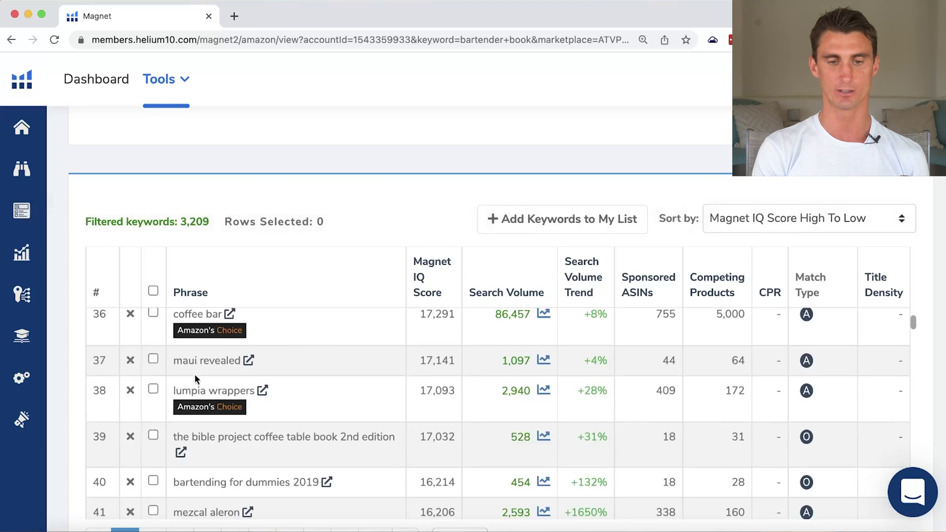
pyautogui.scroll(-10, 325, 423)
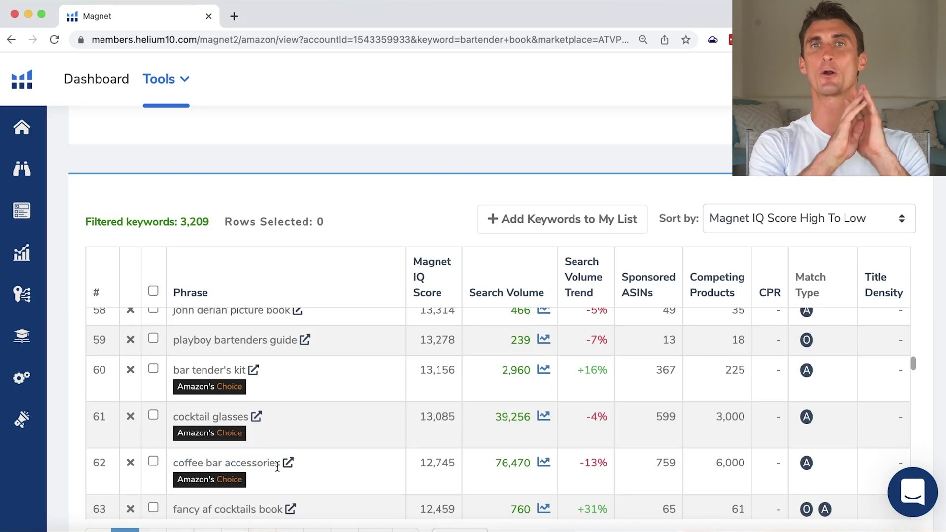
pyautogui.scroll(-20, 277, 467)
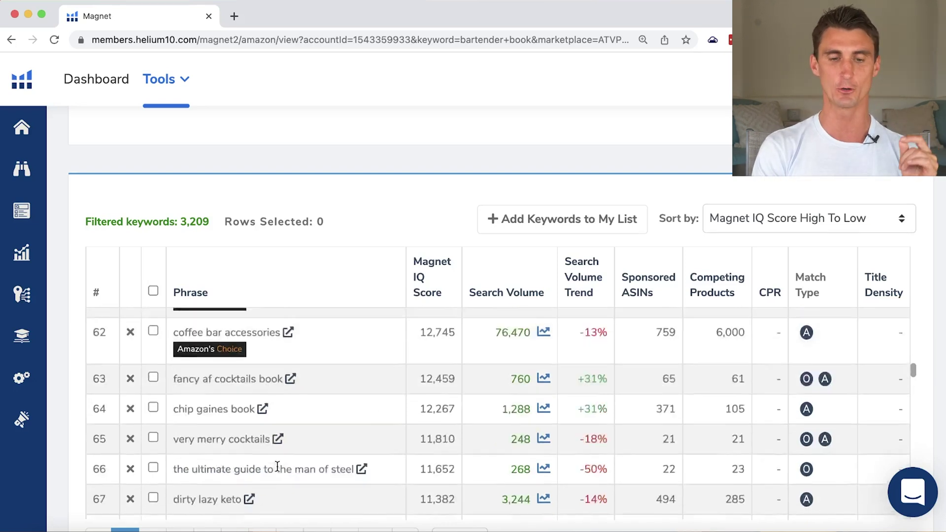
pyautogui.scroll(-15, 277, 465)
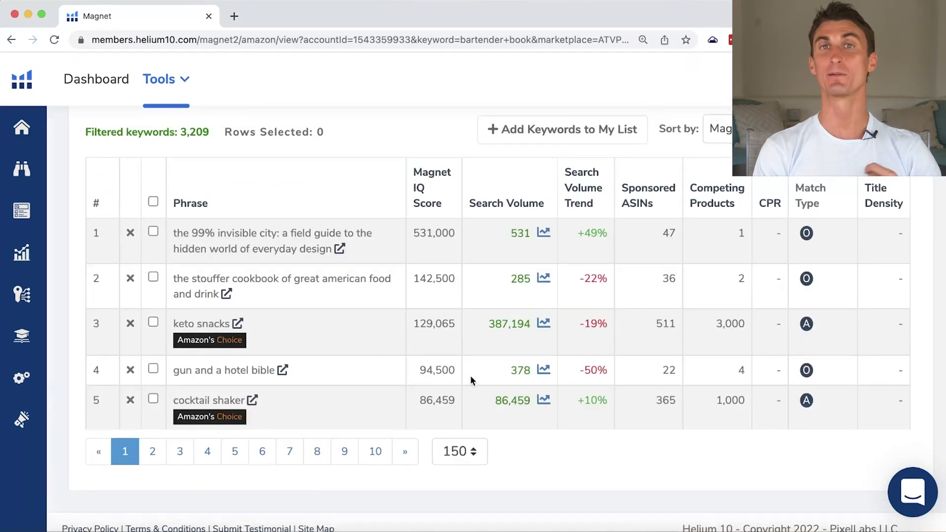
# Step: Scan page 3 of the Magnet phrases and open the Amazon search results for "cocktail recipe cards"
pyautogui.click(179, 452)
pyautogui.scroll(-5, 430, 394)
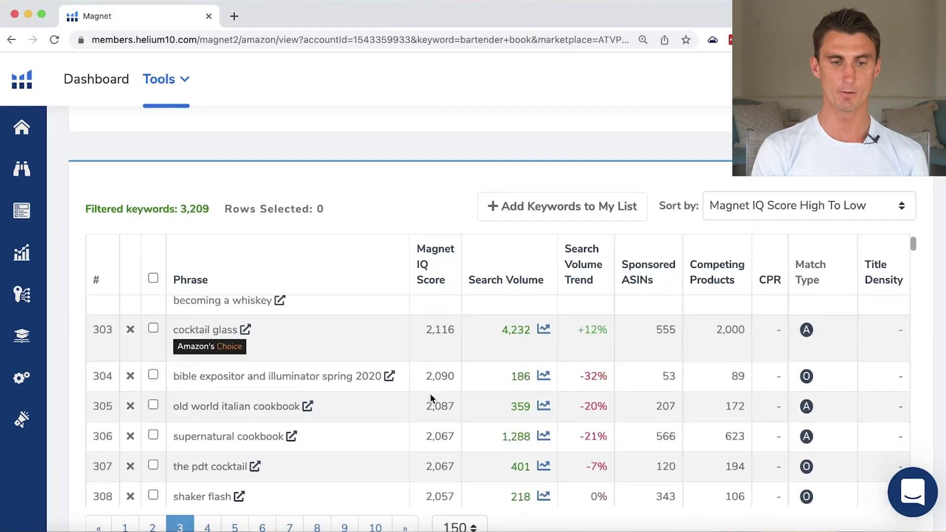
pyautogui.scroll(-8, 431, 394)
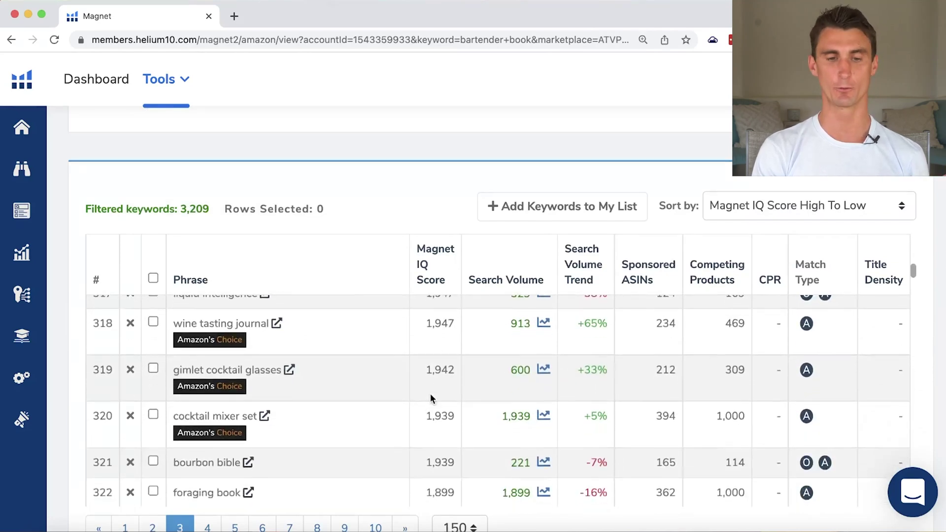
pyautogui.scroll(-5, 430, 393)
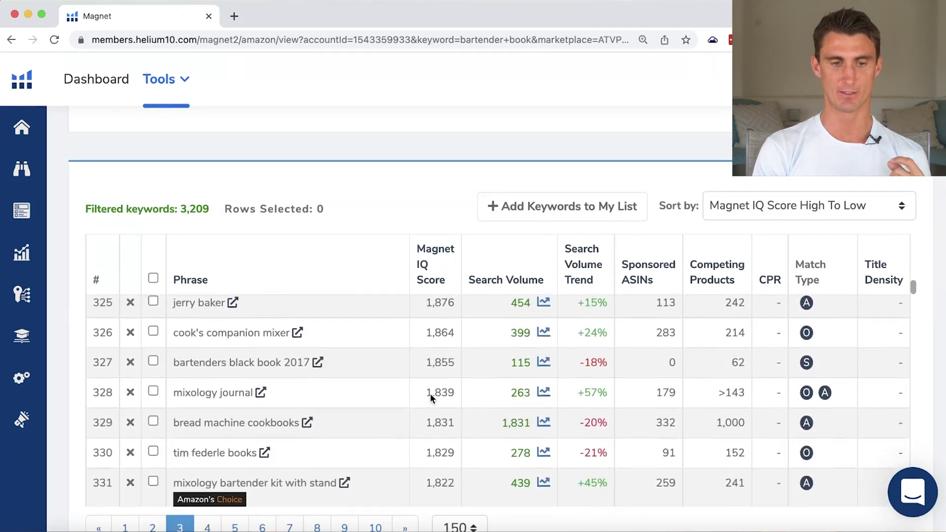
pyautogui.scroll(-3, 430, 394)
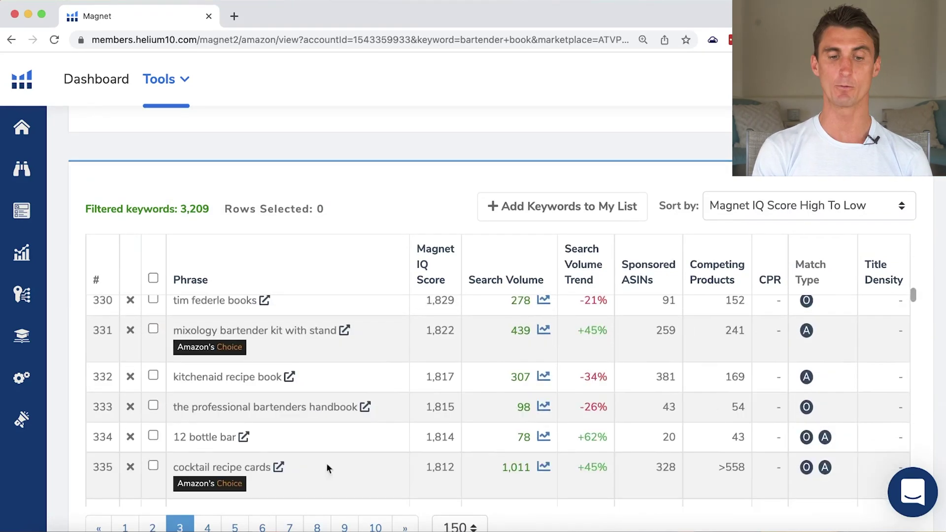
pyautogui.click(279, 466)
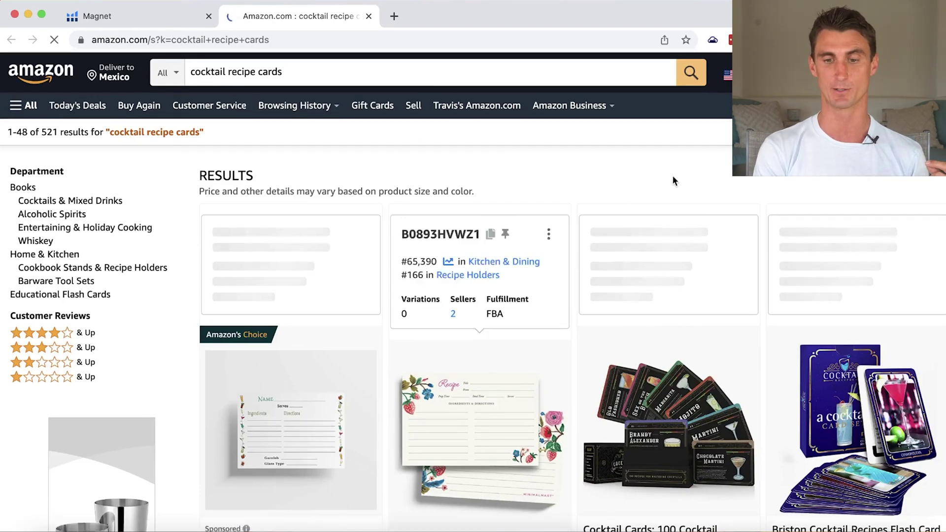
# Step: Compare the designs, prices and review counts of the cocktail recipe card listings on Amazon
pyautogui.scroll(-3, 672, 178)
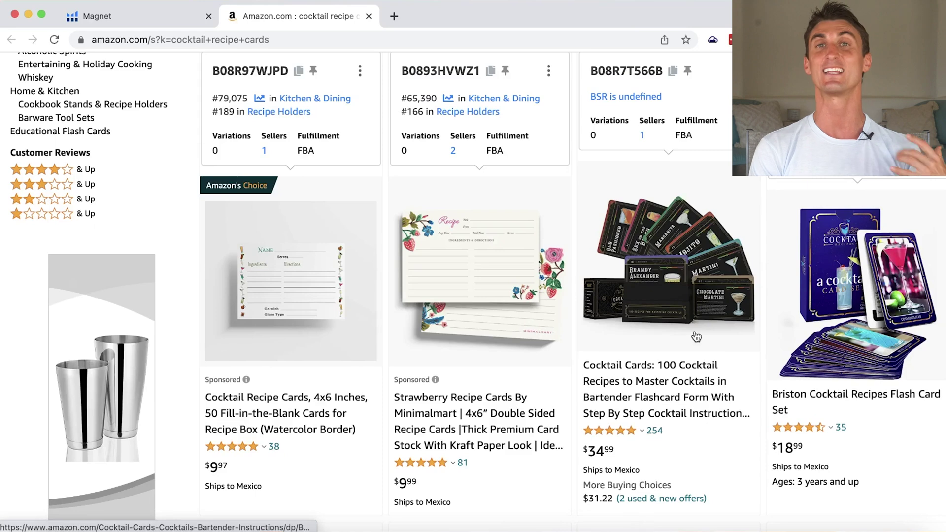
pyautogui.scroll(-10, 708, 332)
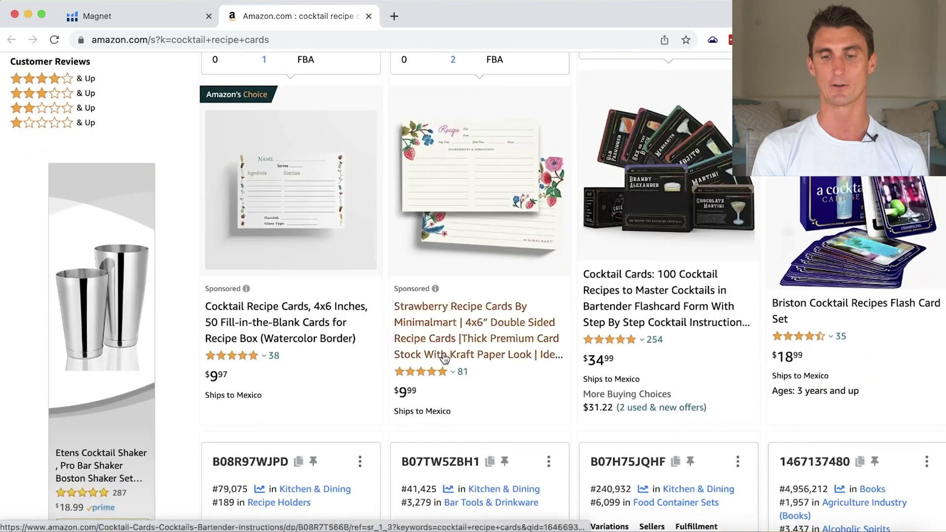
pyautogui.scroll(10, 762, 276)
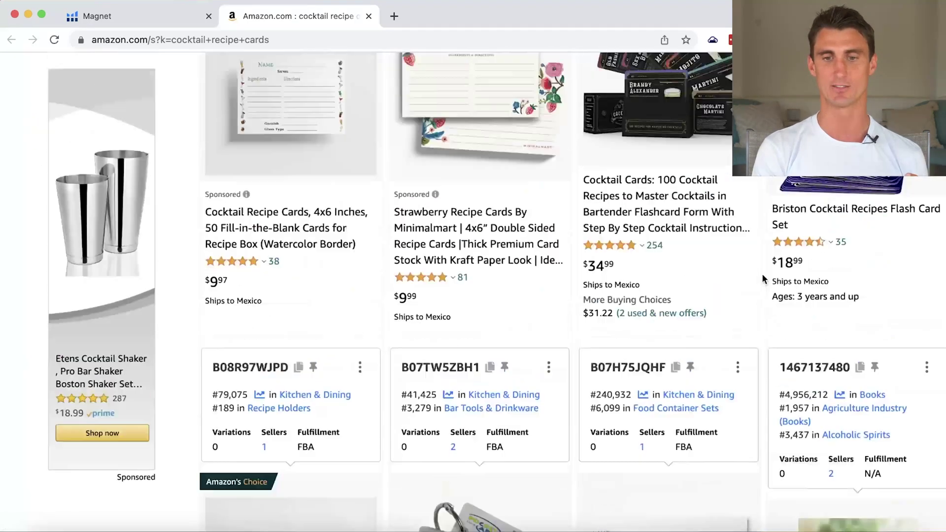
pyautogui.scroll(3, 762, 275)
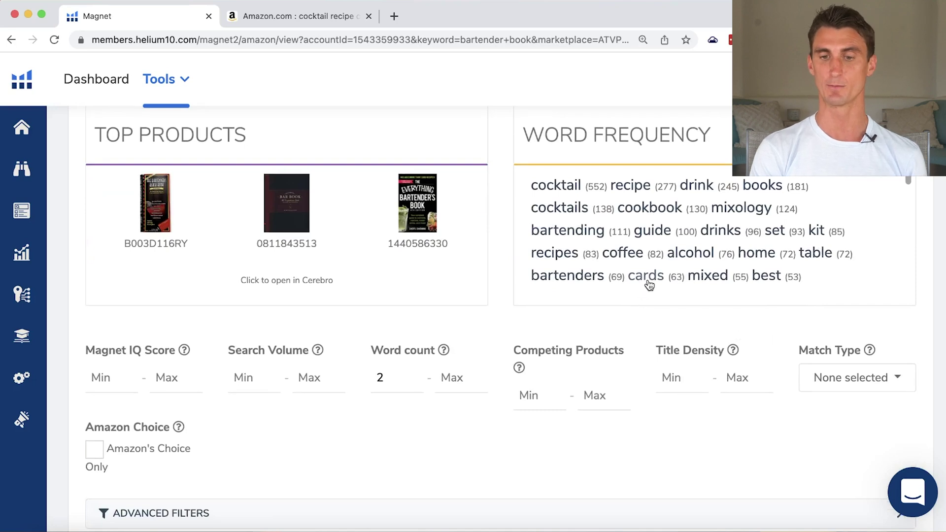
# Step: Filter the "bartender book" keywords in Magnet by the frequent word "cards" and review the search volumes of the matching phrases
pyautogui.moveTo(620, 130)
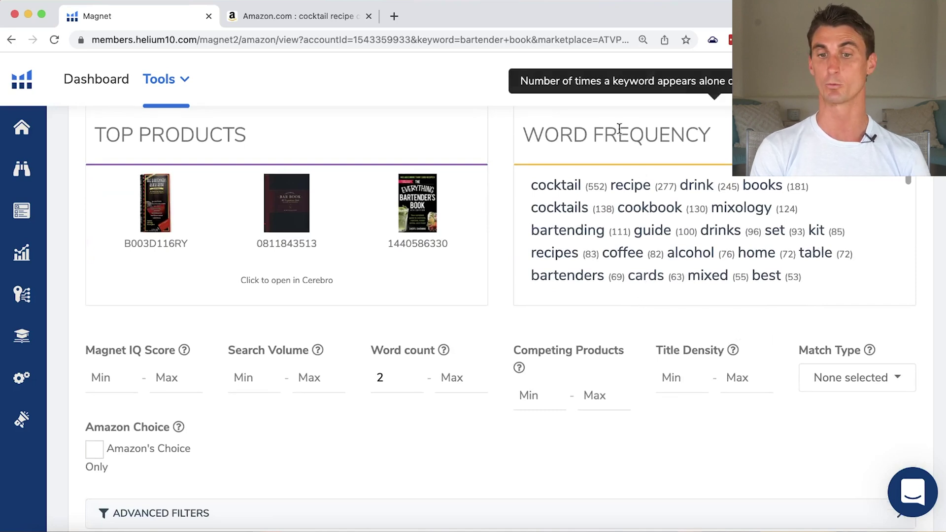
pyautogui.click(645, 277)
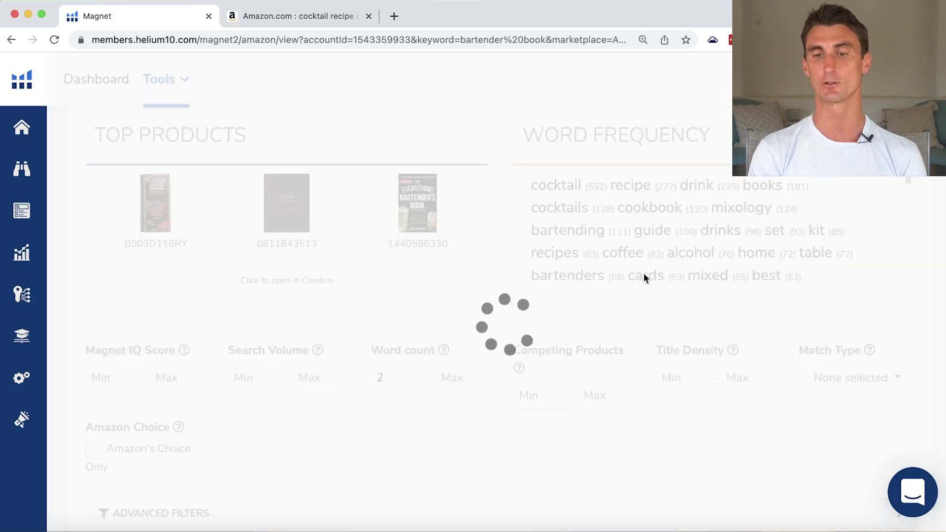
pyautogui.scroll(-10, 409, 160)
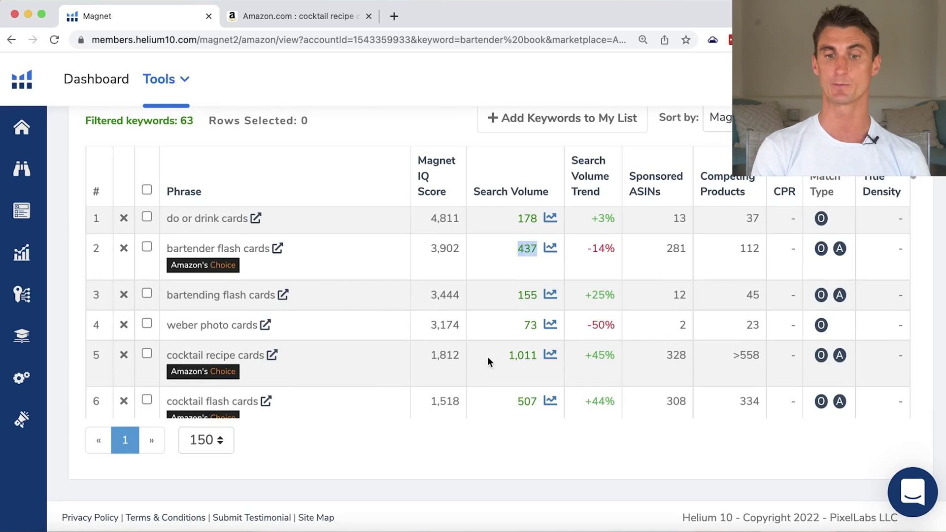
pyautogui.scroll(-2, 486, 362)
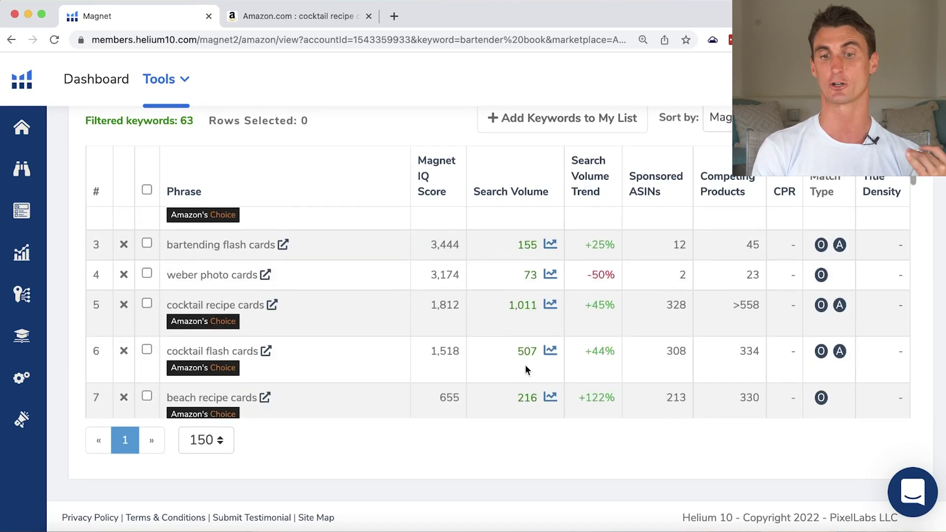
pyautogui.scroll(-3, 231, 360)
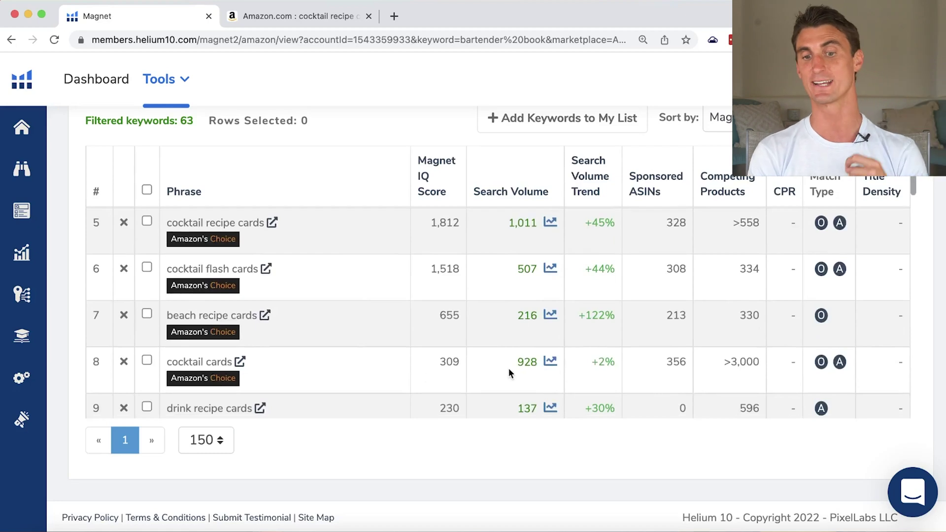
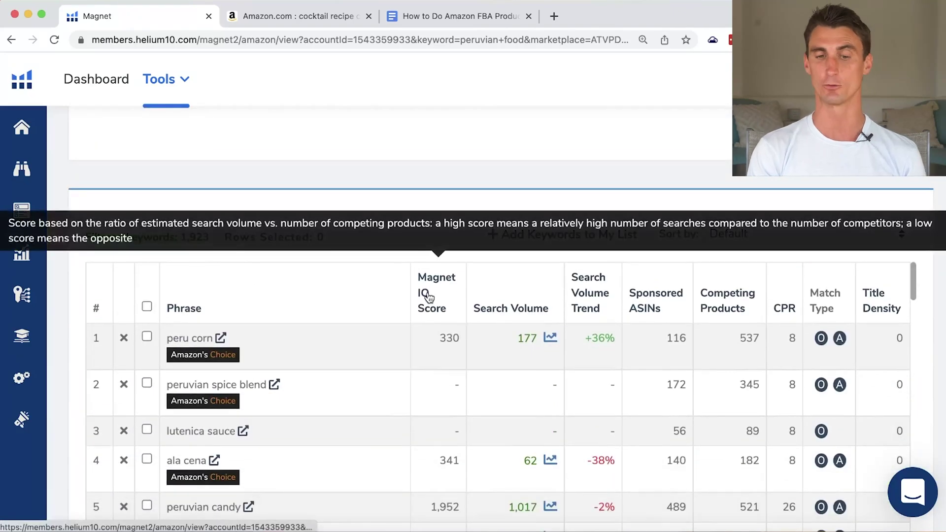
# Step: Sort the "peruvian food" keywords by Magnet IQ Score from high to low and open the Amazon results for "pinole blue"
pyautogui.click(427, 297)
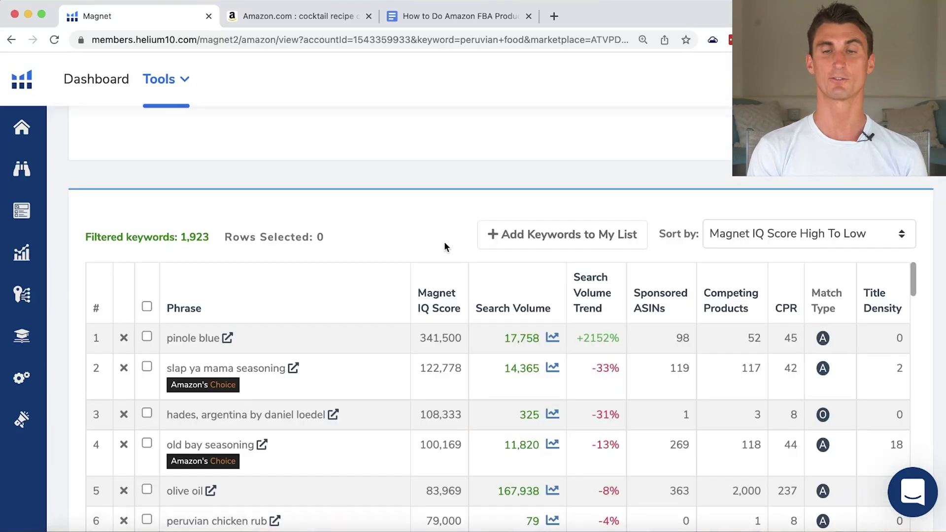
pyautogui.click(228, 342)
# Step: Examine the product types, ratings and review counts of the "pinole blue" listings on Amazon
pyautogui.scroll(-3, 900, 259)
pyautogui.scroll(-15, 461, 267)
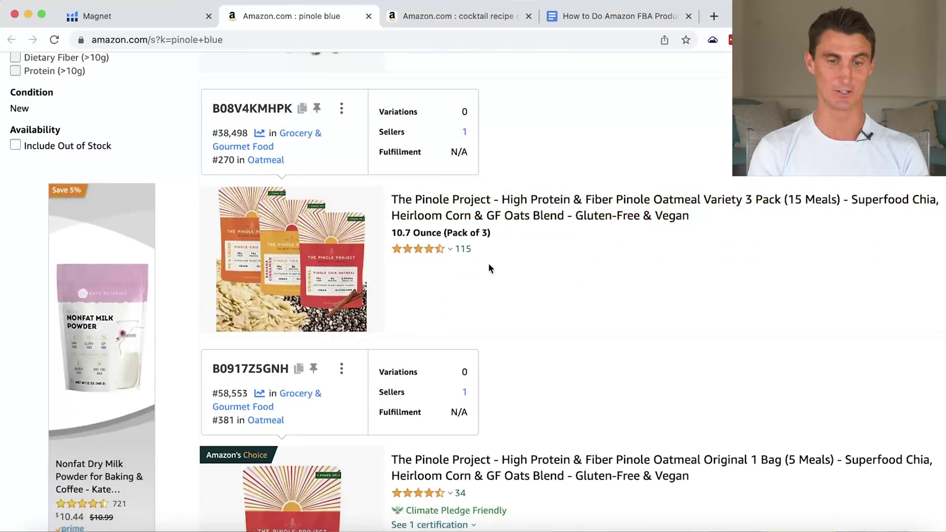
pyautogui.scroll(-2, 493, 305)
pyautogui.scroll(3, 470, 364)
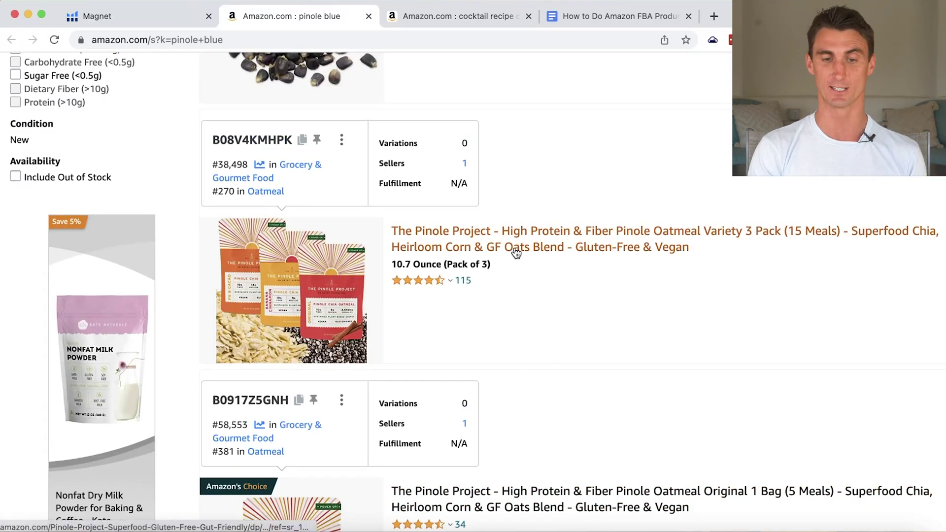
pyautogui.scroll(-10, 516, 253)
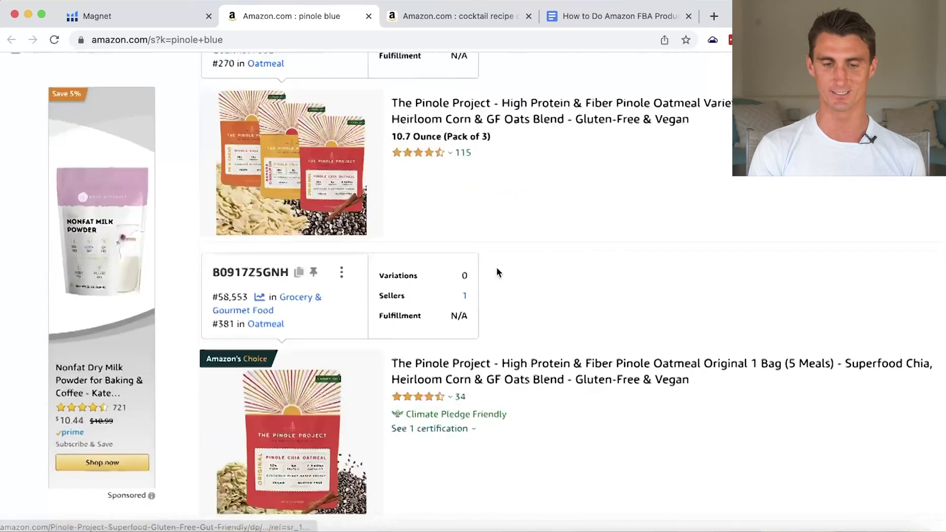
# Step: Return from the "pinole blue" listings to the "peruvian food" keywords in Magnet and open the Amazon results for "aji amarillo paste"
pyautogui.scroll(-9, 497, 270)
pyautogui.scroll(17, 497, 271)
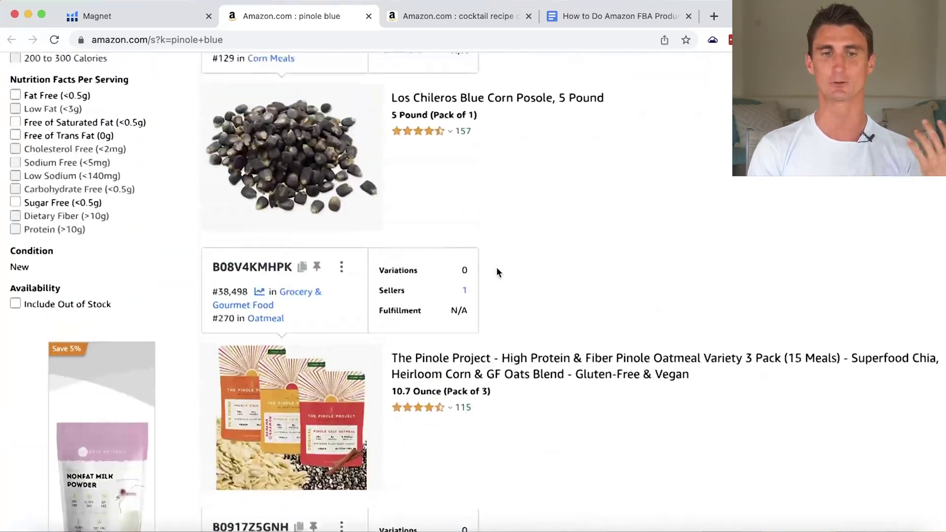
pyautogui.click(158, 14)
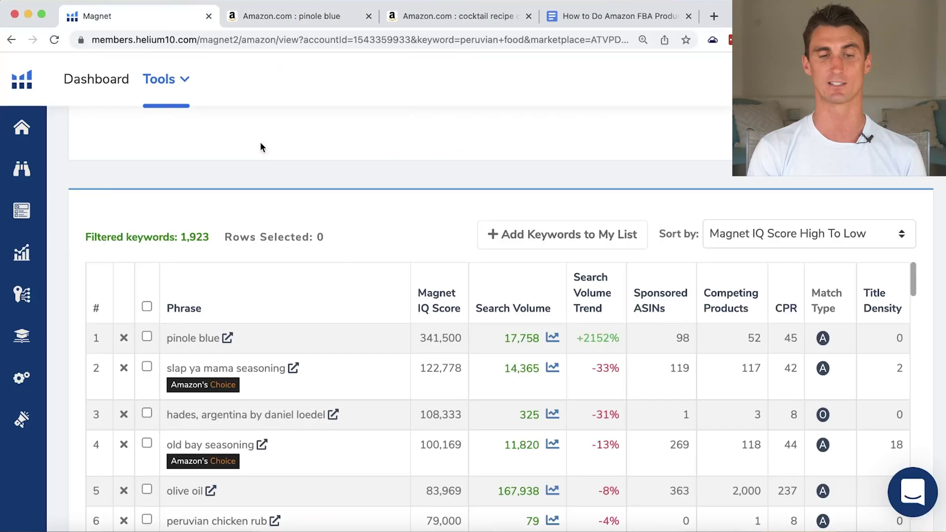
pyautogui.scroll(-3, 384, 397)
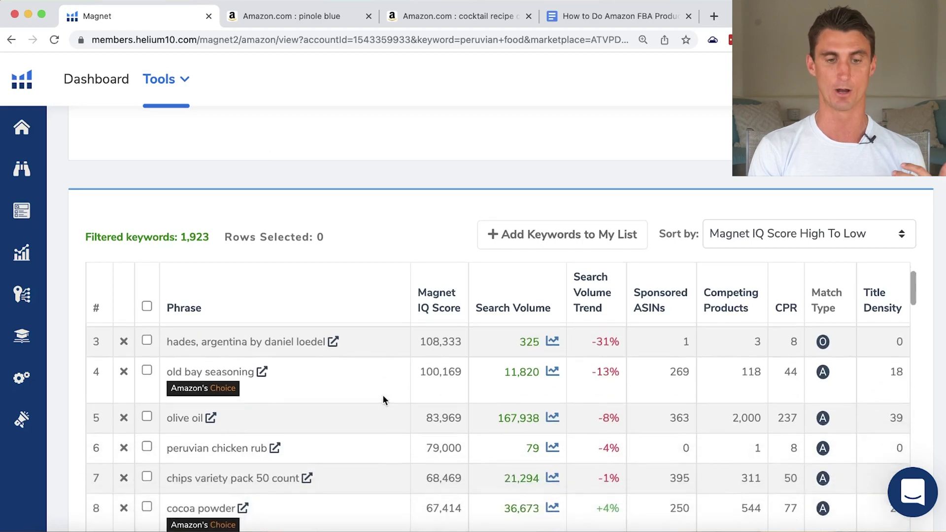
pyautogui.scroll(-10, 228, 375)
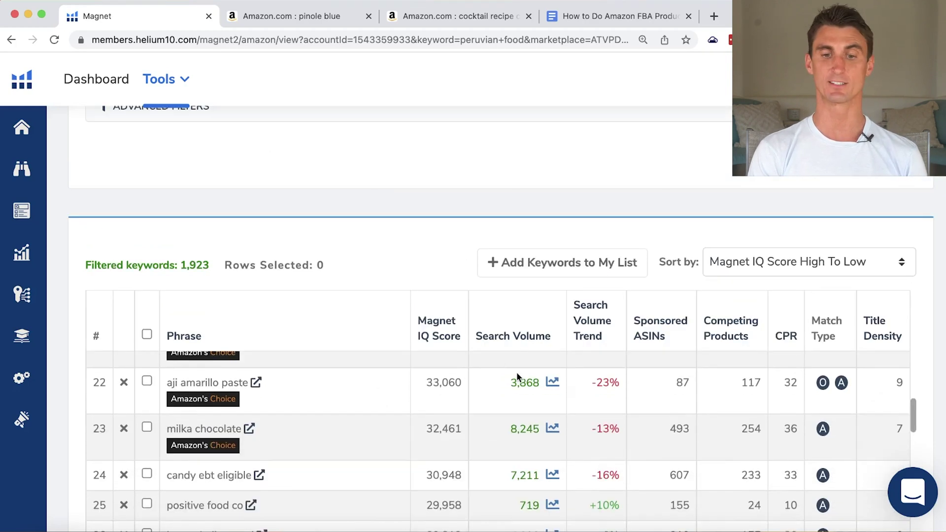
pyautogui.click(256, 383)
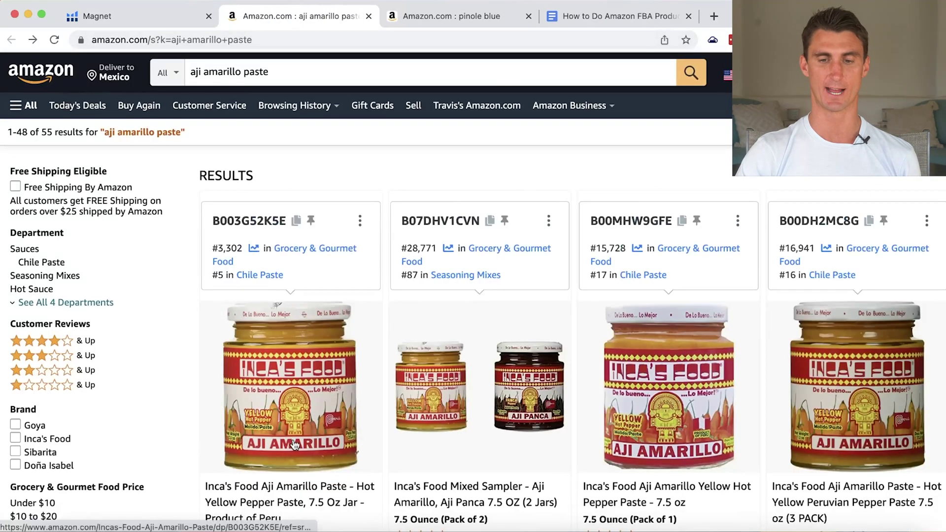
# Step: Compare the brands, pack sizes, prices and review counts of the aji amarillo paste listings on Amazon
pyautogui.scroll(-7, 295, 443)
pyautogui.scroll(-12, 295, 444)
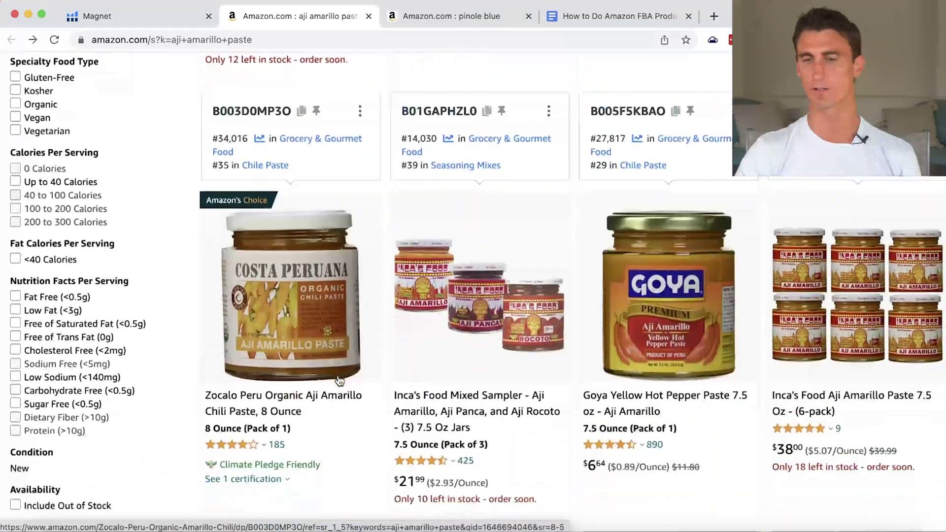
pyautogui.scroll(-7, 338, 375)
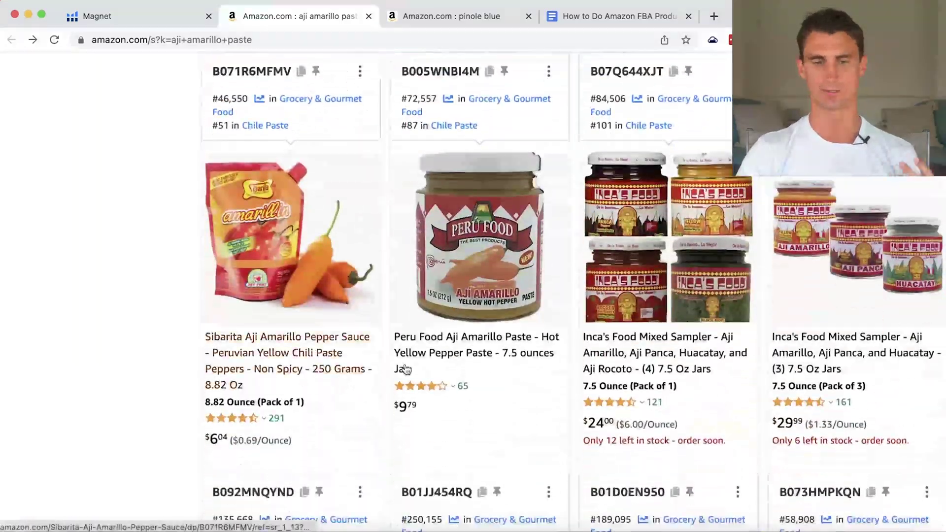
pyautogui.scroll(6, 495, 360)
pyautogui.scroll(6, 495, 361)
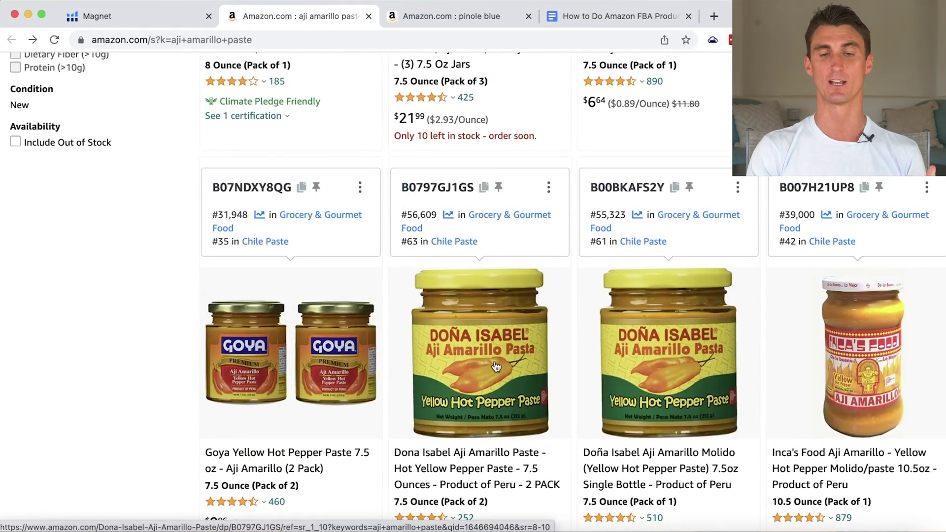
pyautogui.scroll(10, 495, 365)
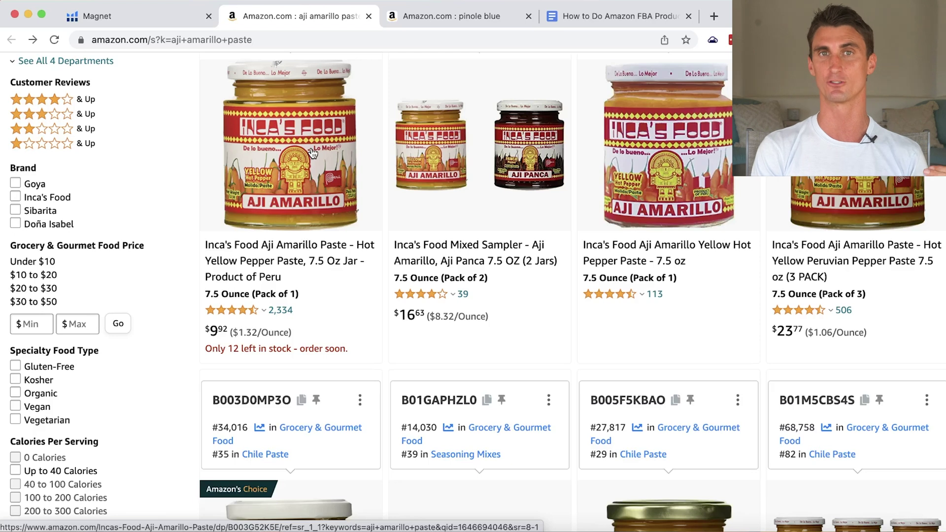
# Step: Open the Inca's Food Aji Amarillo Paste 7.5 oz single-jar listing and check its sales and revenue with Xray
pyautogui.click(290, 148)
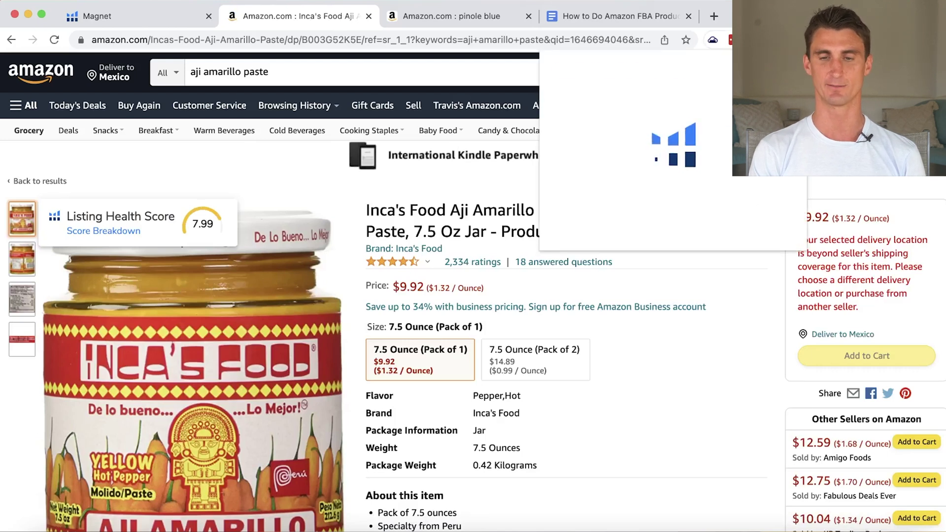
pyautogui.click(627, 166)
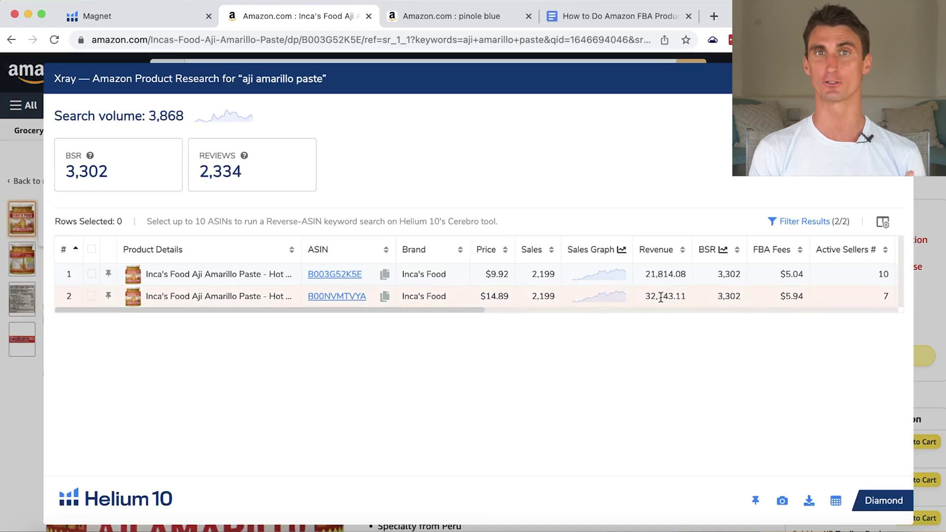
pyautogui.press('super+bracketleft')
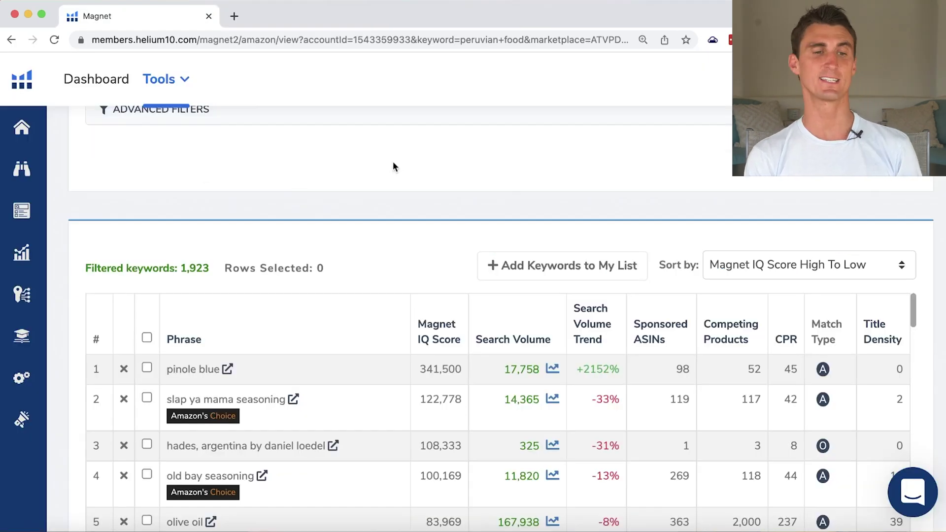
# Step: Switch from Magnet to the Black Box product research tool and bring up its product filters
pyautogui.moveTo(34, 179)
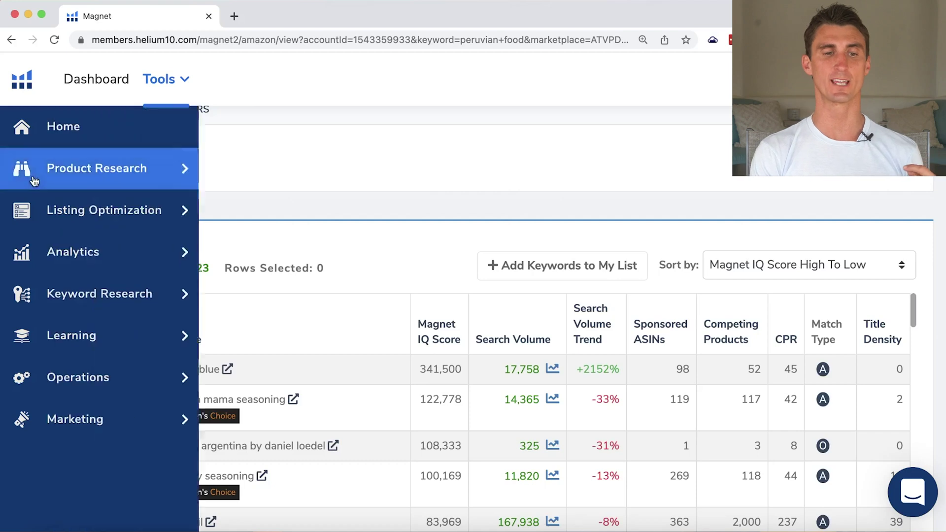
pyautogui.click(87, 168)
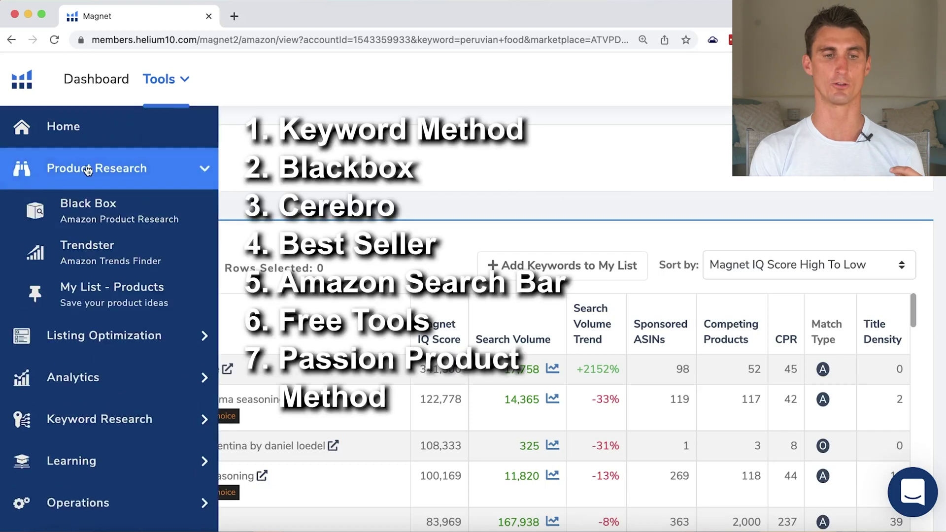
pyautogui.click(115, 216)
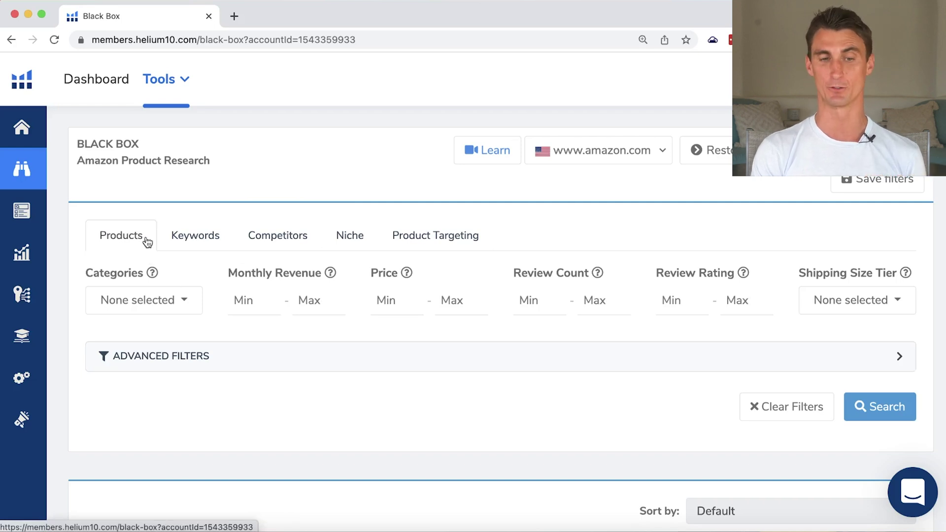
pyautogui.scroll(-1, 129, 242)
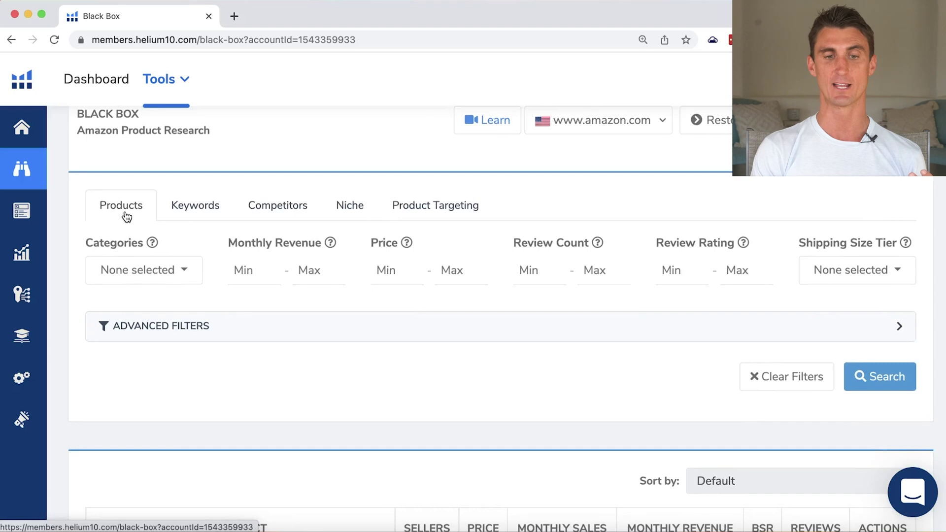
# Step: Set the monthly revenue filter to a minimum of 5000 and a maximum of 80000
pyautogui.doubleClick(274, 245)
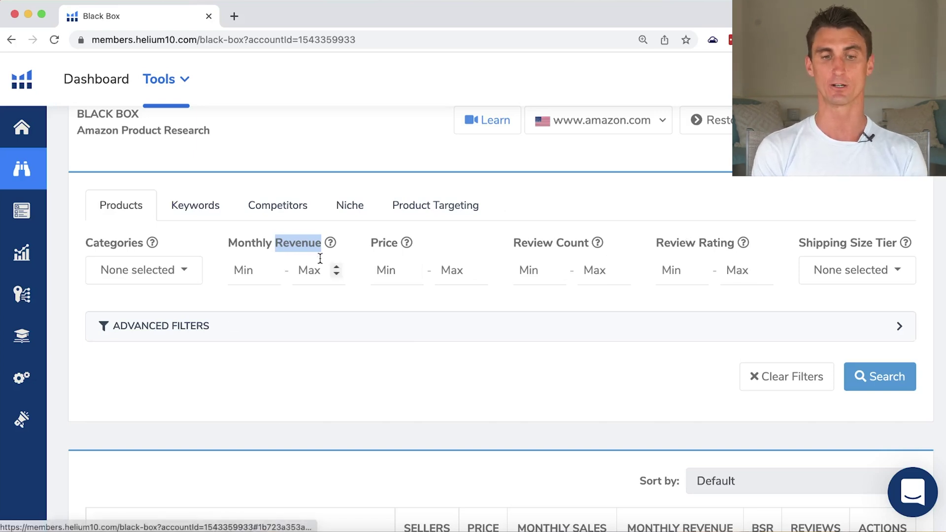
pyautogui.click(254, 272)
pyautogui.write('5000')
pyautogui.press('Tab')
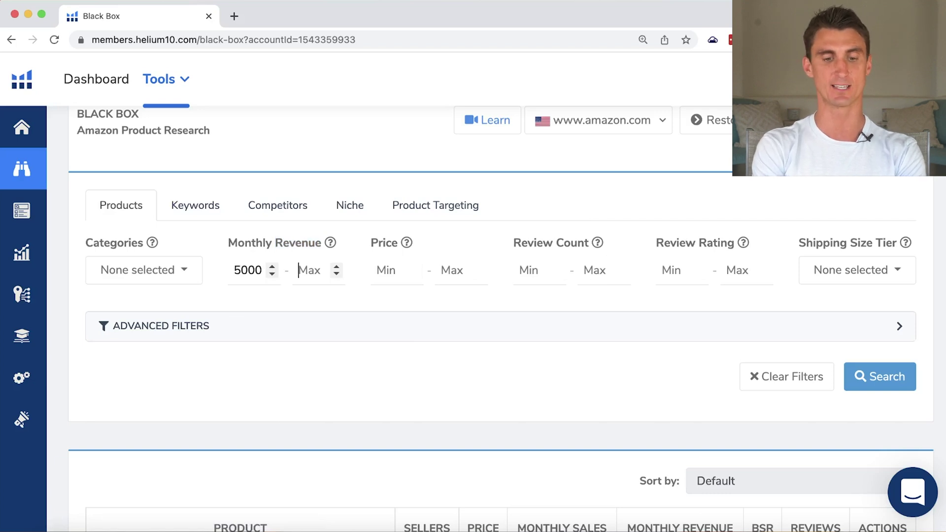
pyautogui.write('80000')
pyautogui.press('Tab')
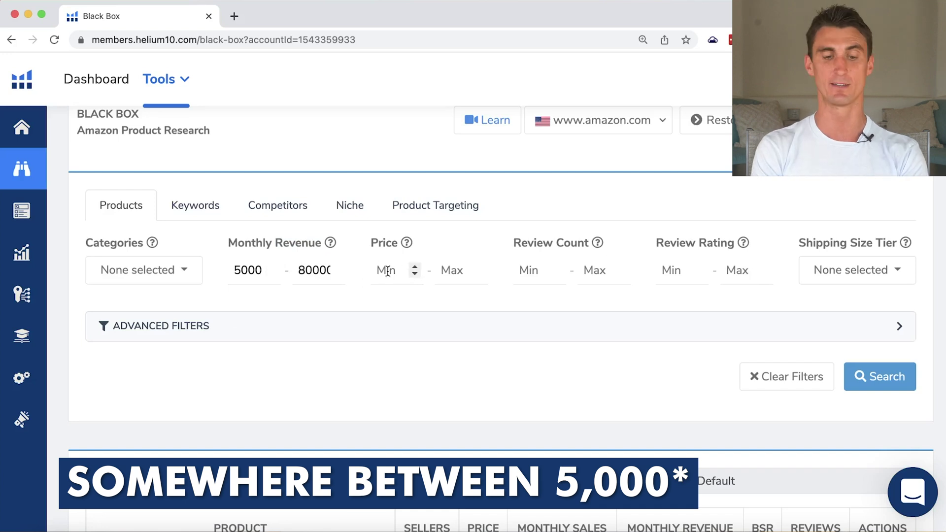
# Step: Limit the price to between 15 and 85 and the review count to between 1 and 1000
pyautogui.write('15')
pyautogui.press('Tab')
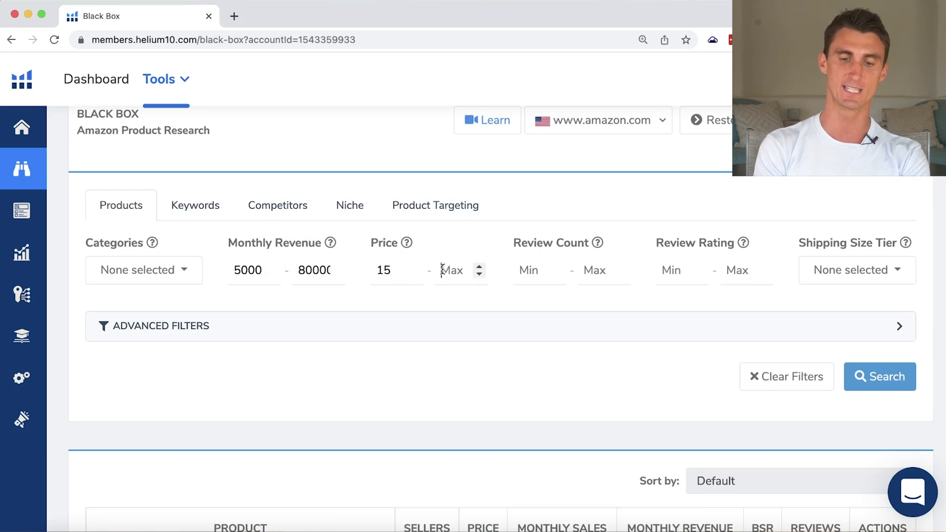
pyautogui.write('85')
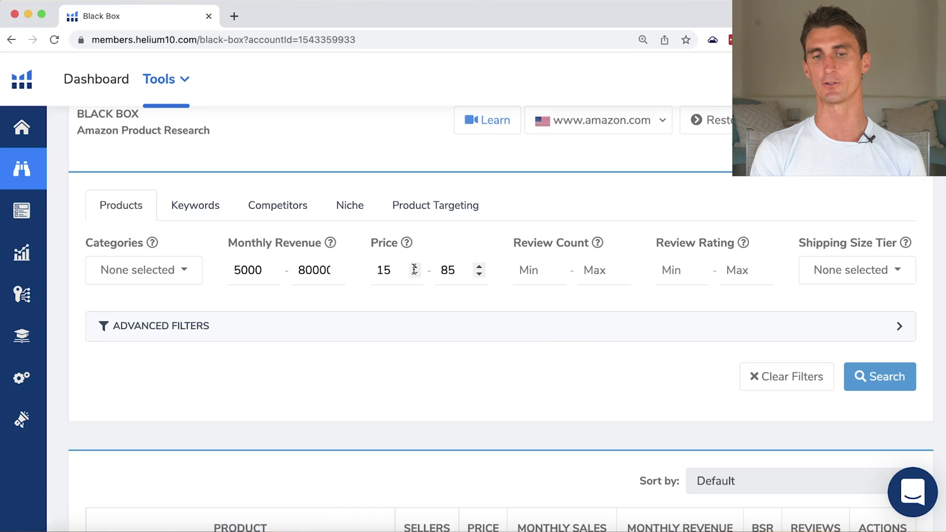
pyautogui.click(532, 272)
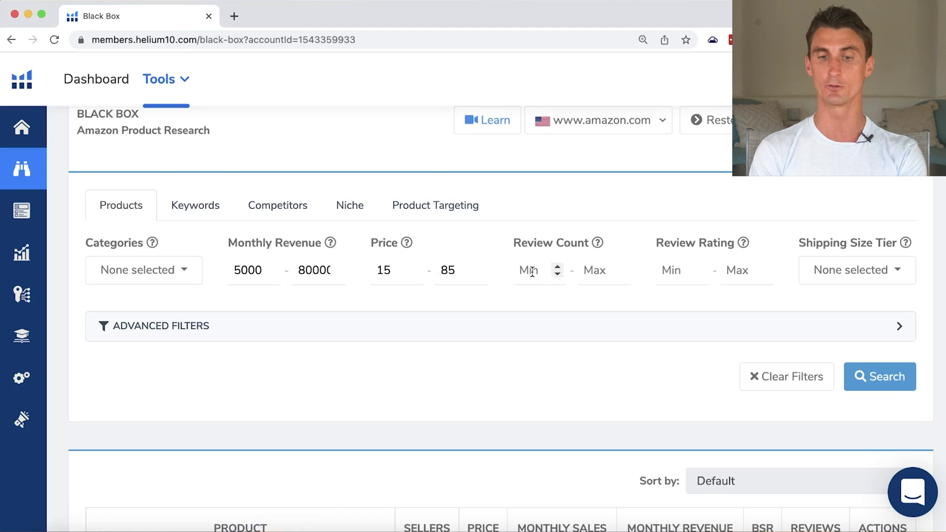
pyautogui.write('1')
pyautogui.click(599, 270)
pyautogui.write('1000')
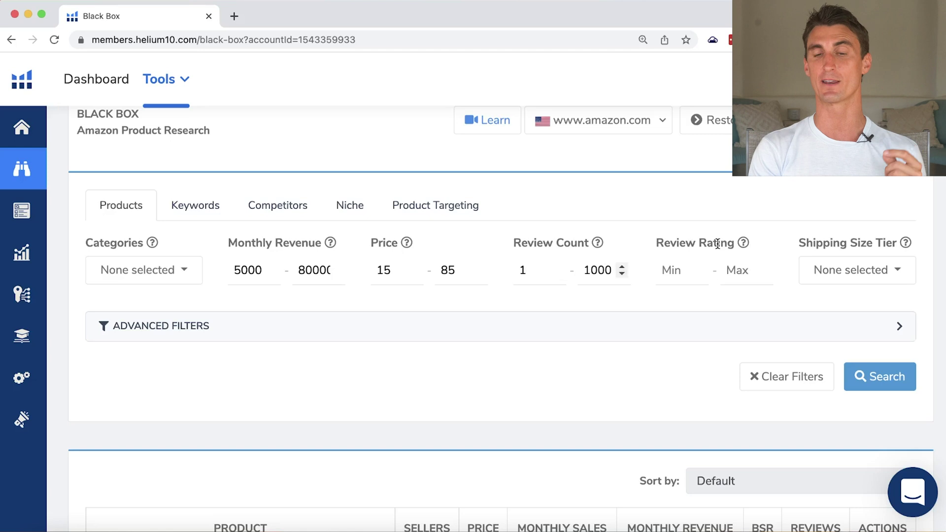
# Step: Set the review rating range from 1 to 3.5 and run the product search
pyautogui.click(682, 277)
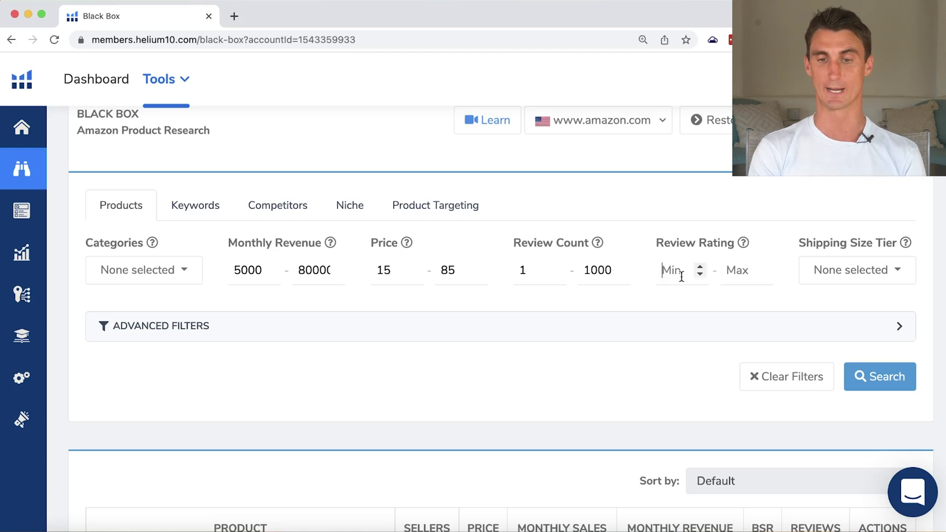
pyautogui.write('1')
pyautogui.press('Tab')
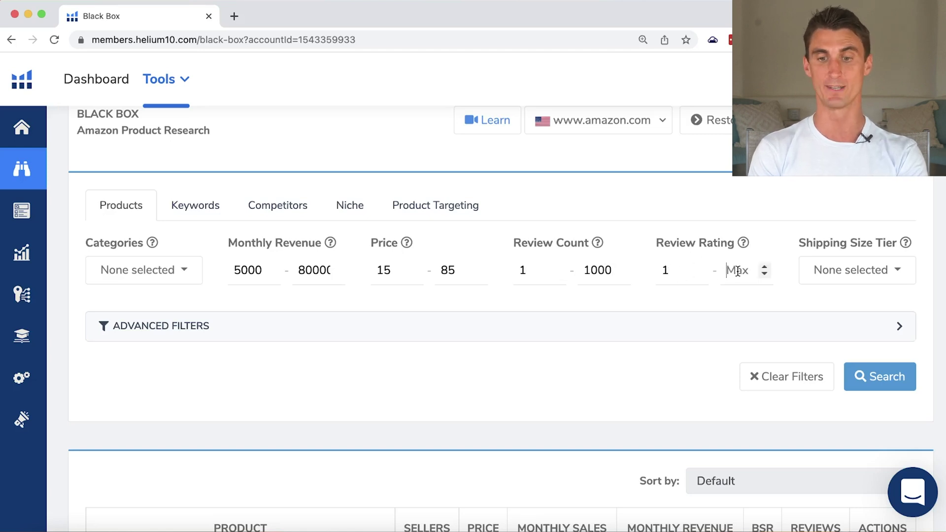
pyautogui.write('3.5')
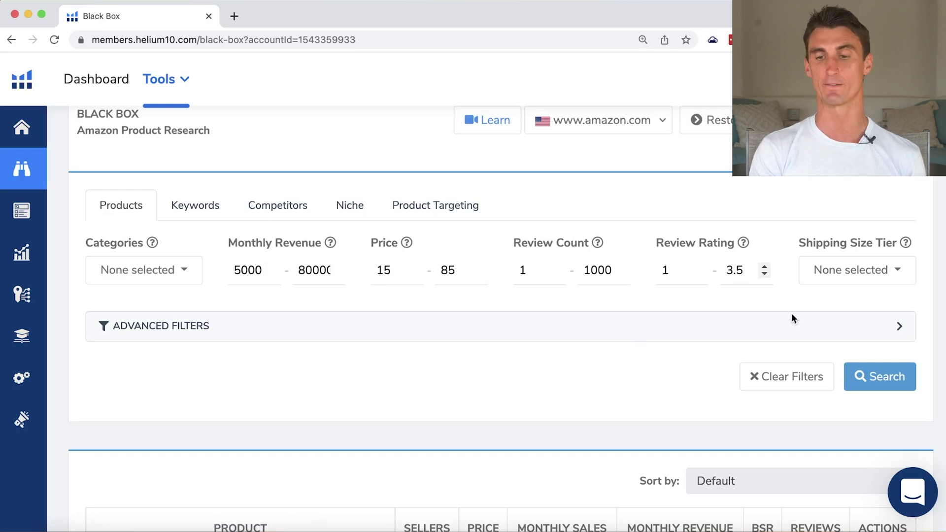
pyautogui.click(882, 377)
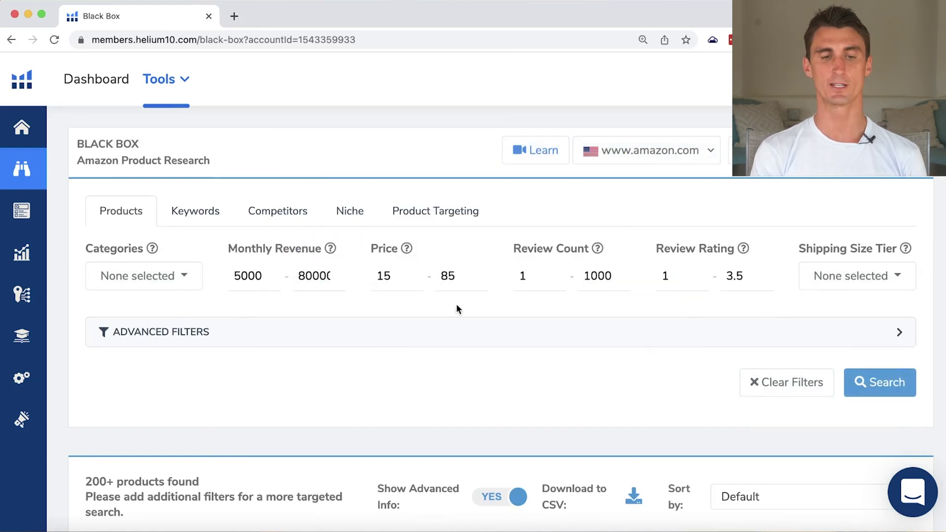
# Step: Restrict the search to Arts, Crafts & Sewing, Baby, Beauty & Personal Care and Grocery & Gourmet Food, and rerun it
pyautogui.click(181, 288)
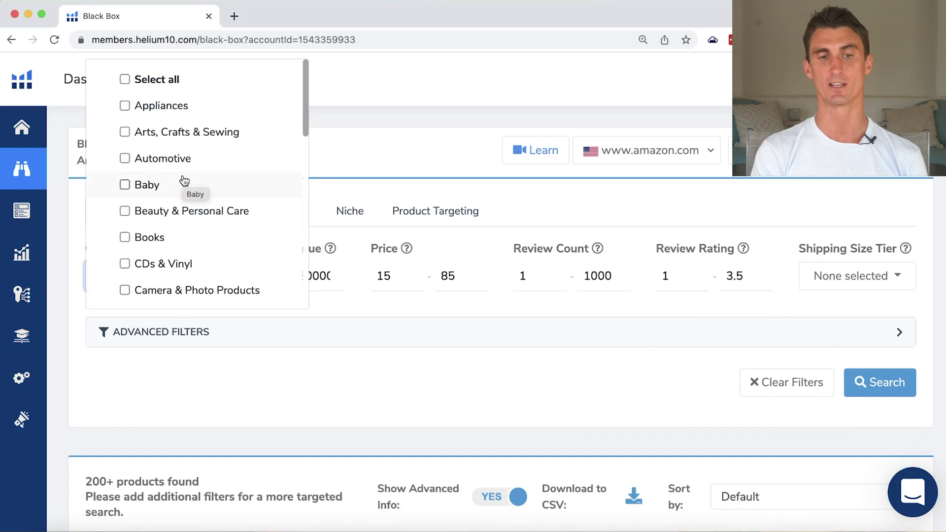
pyautogui.click(123, 140)
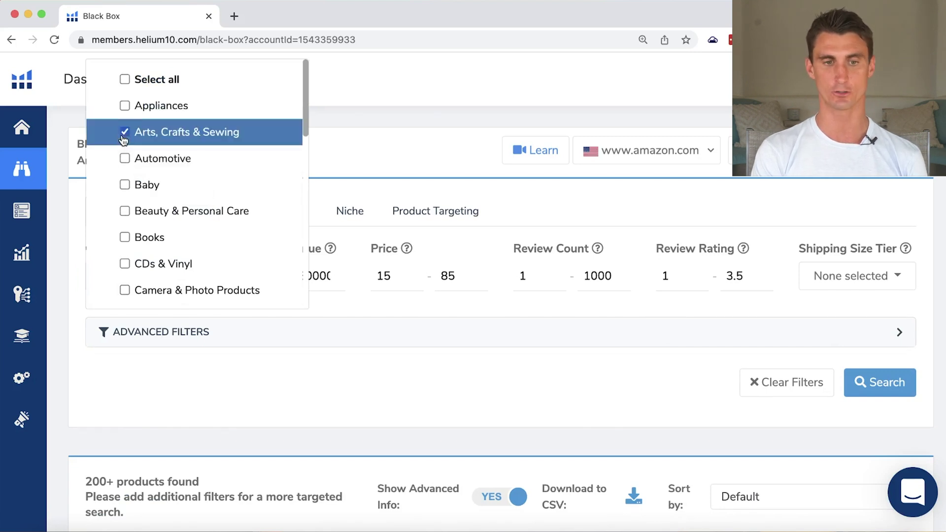
pyautogui.click(125, 188)
pyautogui.click(127, 213)
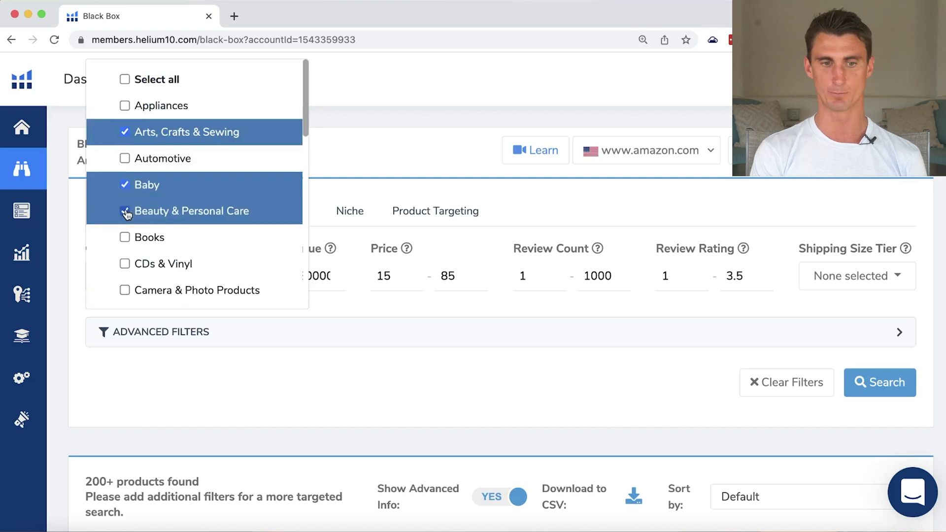
pyautogui.scroll(-5, 131, 232)
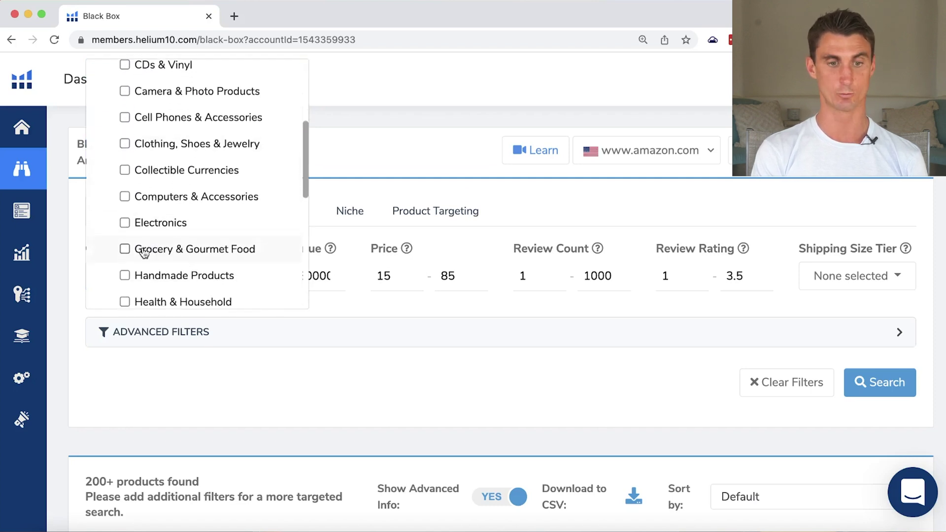
pyautogui.click(144, 250)
pyautogui.click(880, 383)
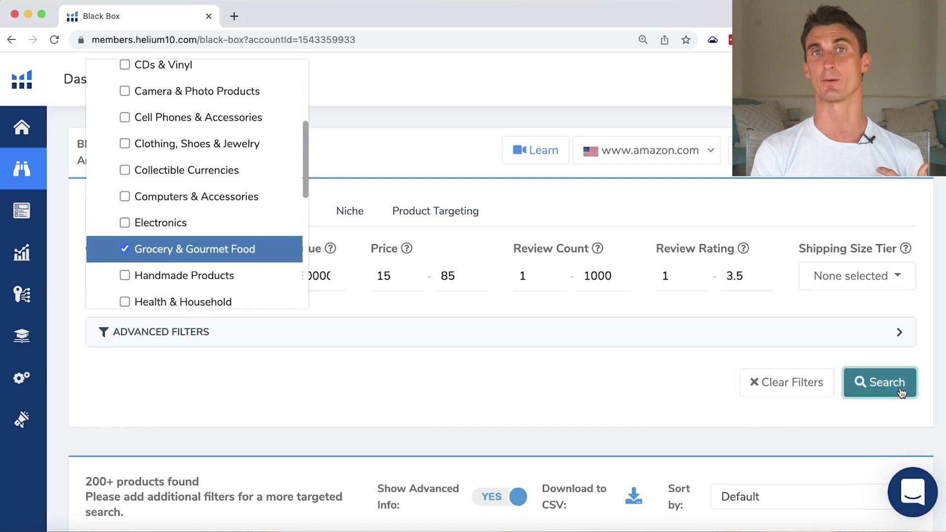
# Step: Review the price, monthly revenue and ratings of the products found, checking the ST. REGIS bottle's monthly revenue
pyautogui.scroll(-5, 610, 370)
pyautogui.scroll(-8, 610, 371)
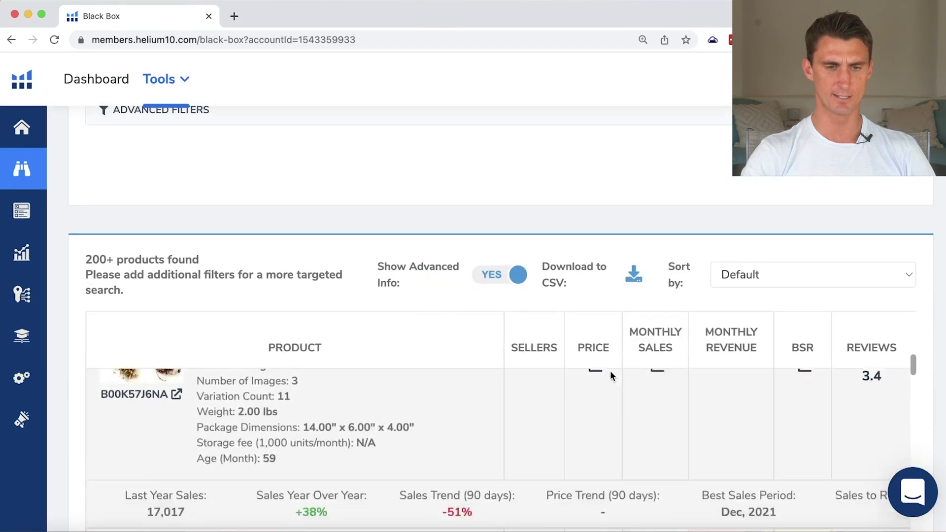
pyautogui.scroll(1, 611, 370)
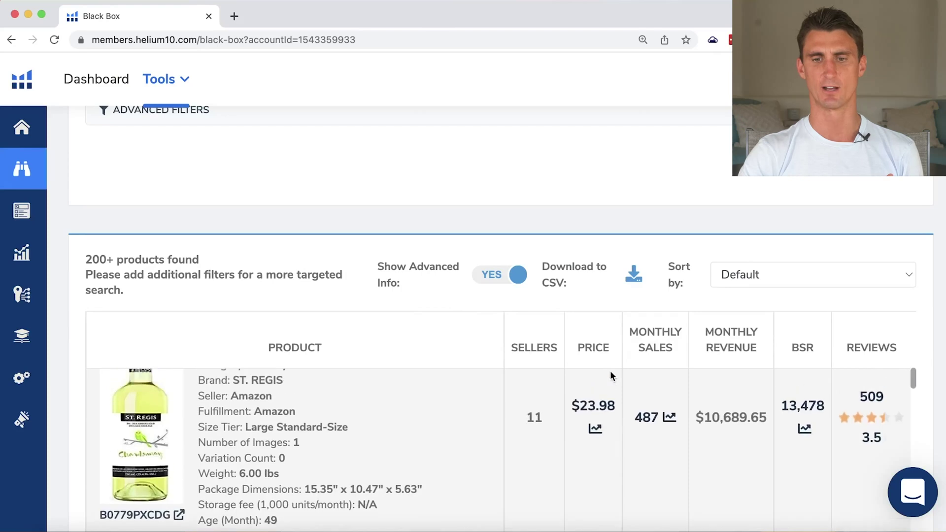
pyautogui.doubleClick(730, 420)
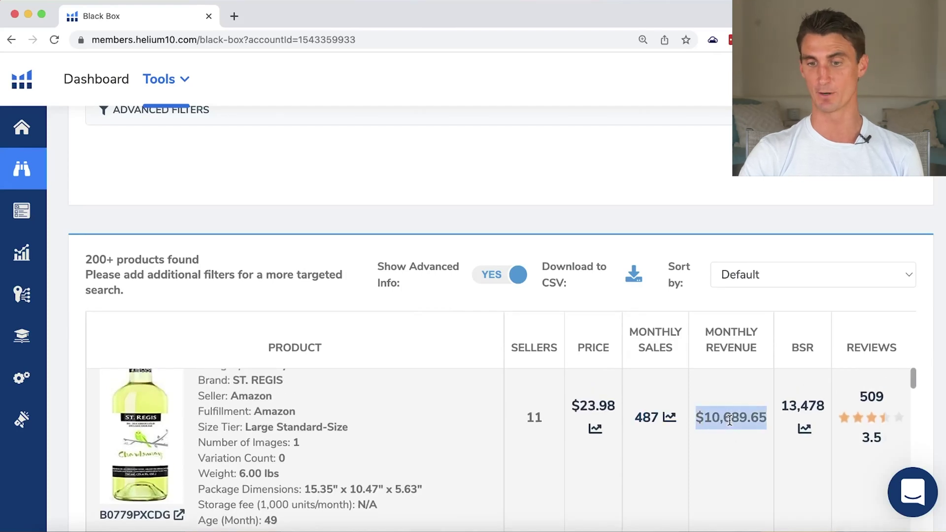
# Step: Find the Indus Valley colorless henna powder among the products found and open its Amazon listing
pyautogui.scroll(-6, 652, 438)
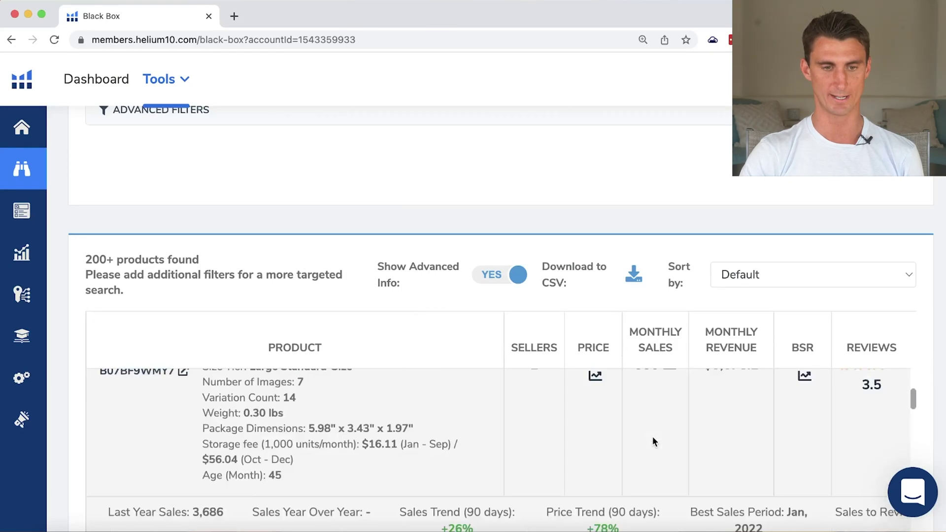
pyautogui.scroll(2, 653, 442)
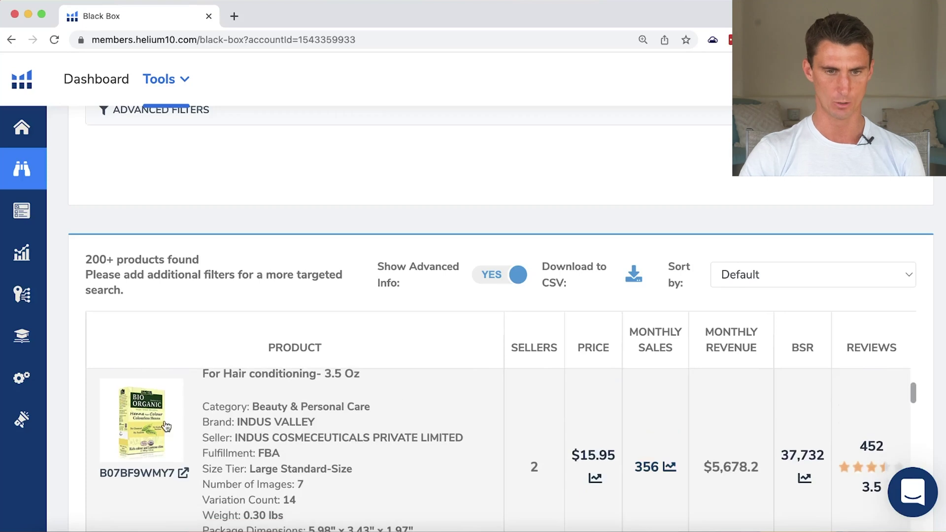
pyautogui.scroll(1, 165, 426)
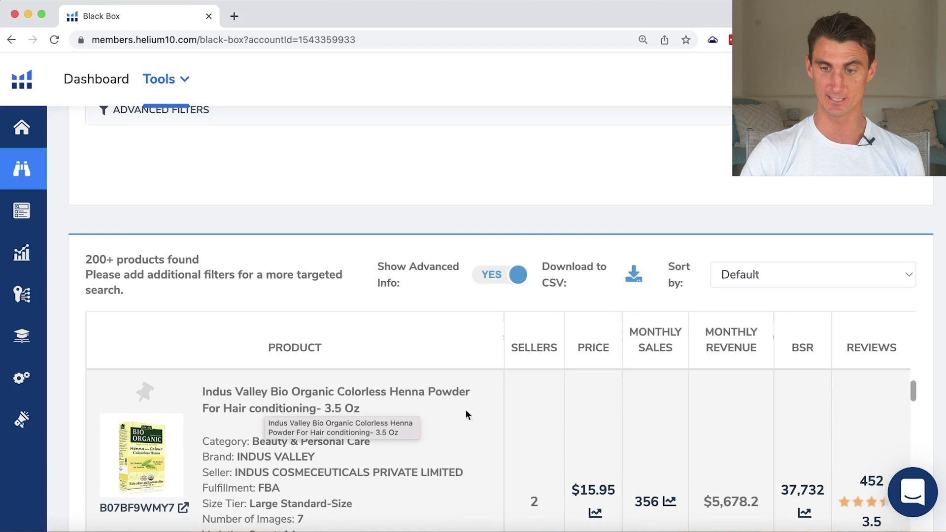
pyautogui.scroll(-1, 656, 451)
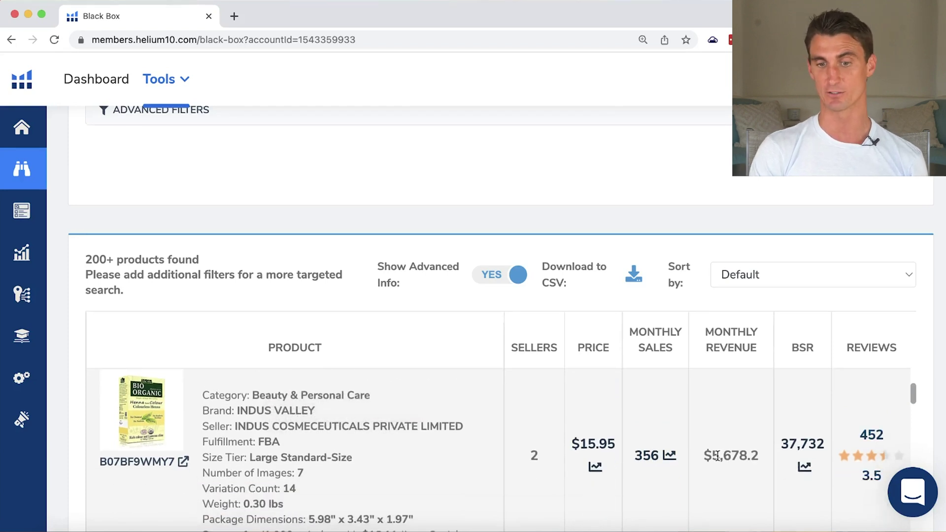
pyautogui.click(141, 407)
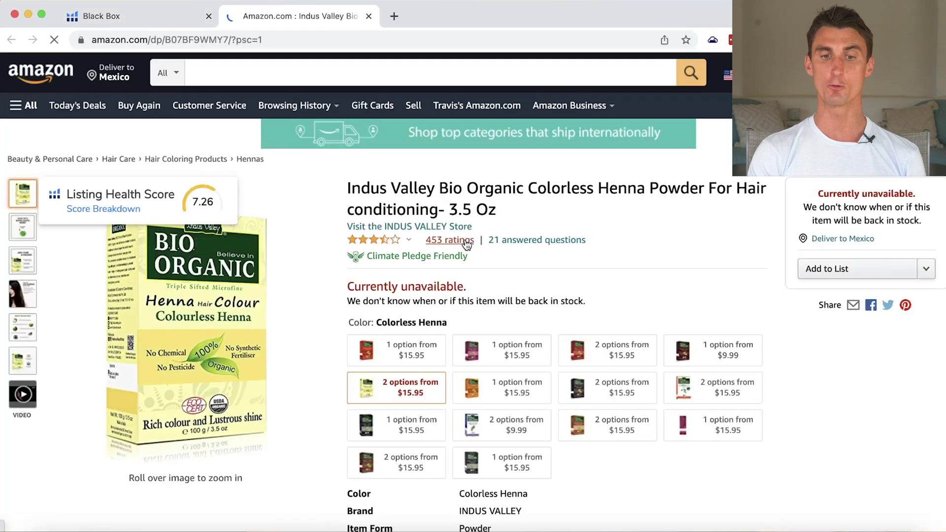
# Step: Read the henna powder's one-star customer reviews on Amazon, then return to the Black Box product results
pyautogui.click(461, 239)
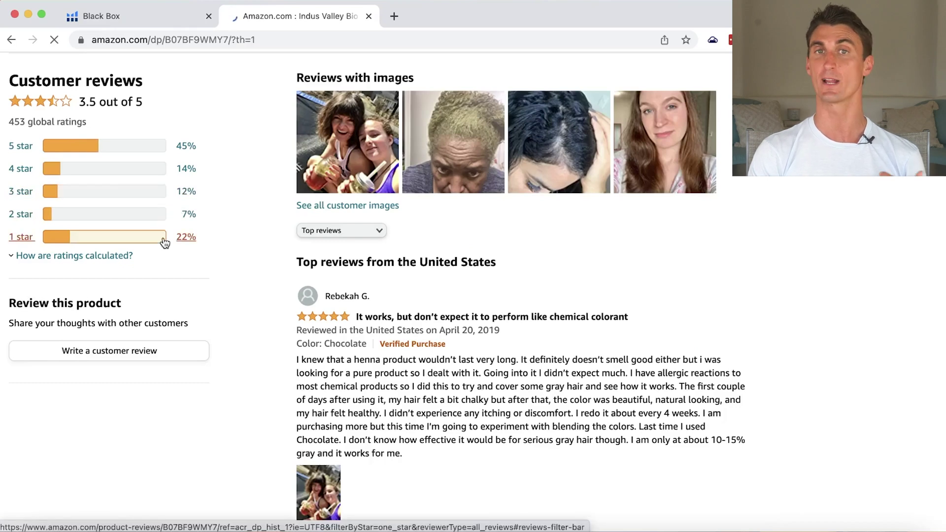
pyautogui.click(165, 240)
pyautogui.scroll(-3, 517, 256)
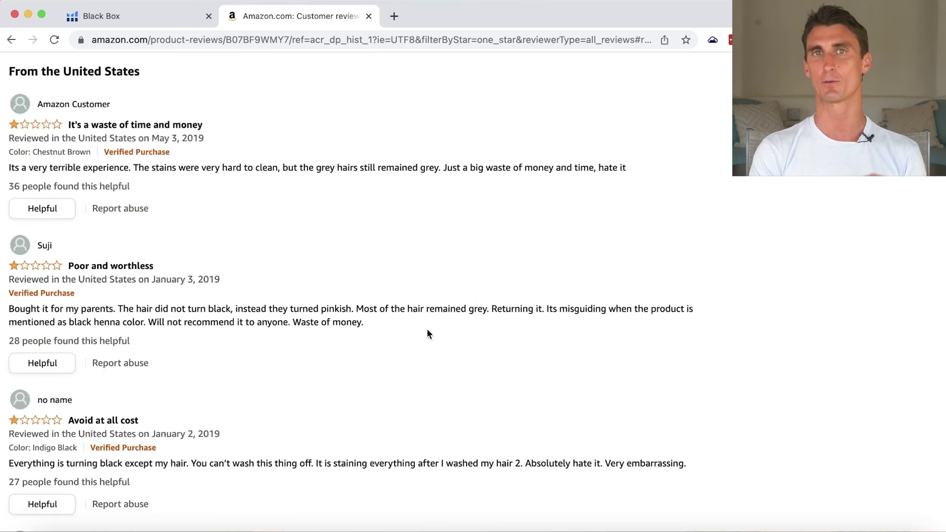
pyautogui.press('super+w')
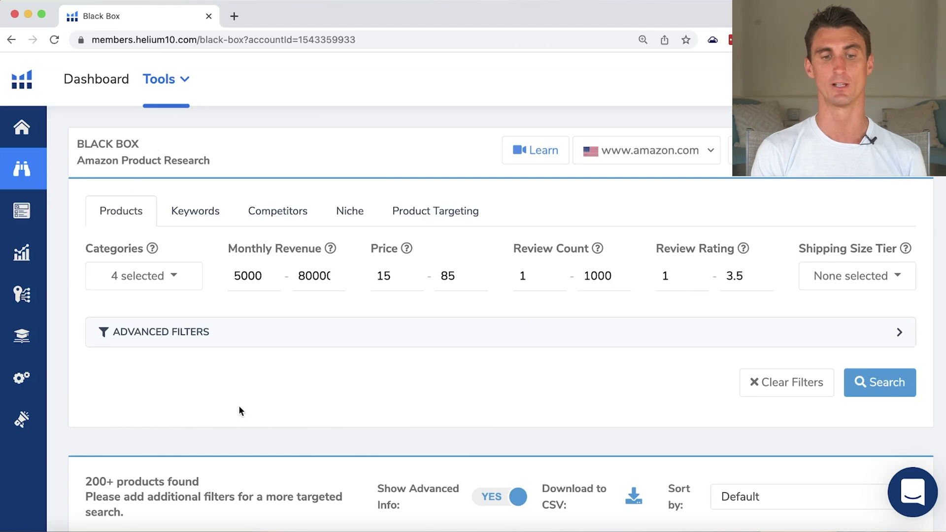
pyautogui.scroll(-15, 238, 405)
pyautogui.scroll(-5, 238, 405)
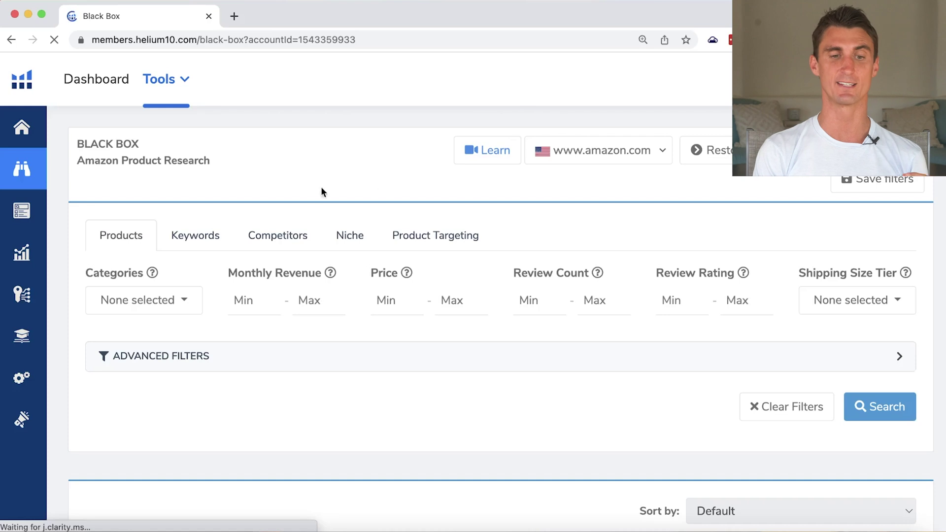
# Step: Switch Black Box to keyword research and limit the search volume to between 100 and 5000
pyautogui.click(186, 239)
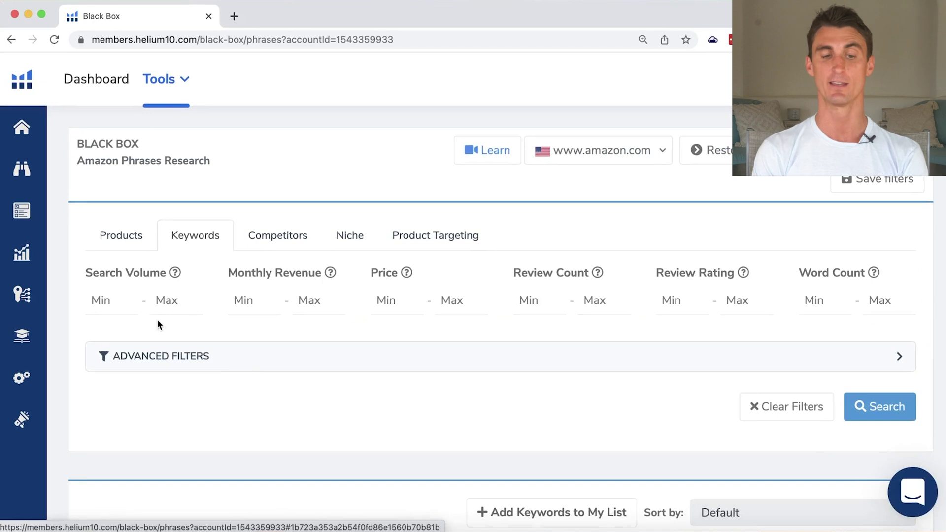
pyautogui.click(113, 300)
pyautogui.write('100')
pyautogui.click(162, 301)
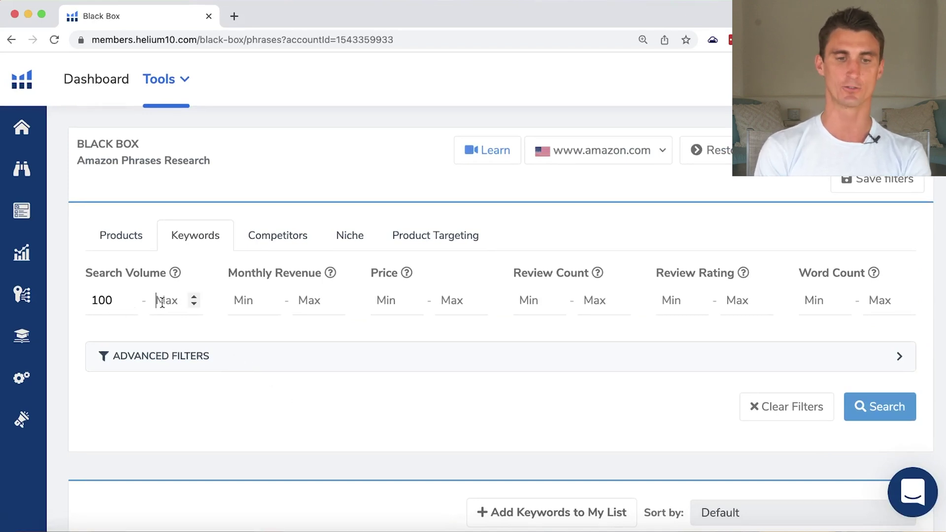
pyautogui.write('5000')
# Step: Set the keyword search's monthly revenue range from 1 to 80000
pyautogui.click(247, 298)
pyautogui.click(245, 297)
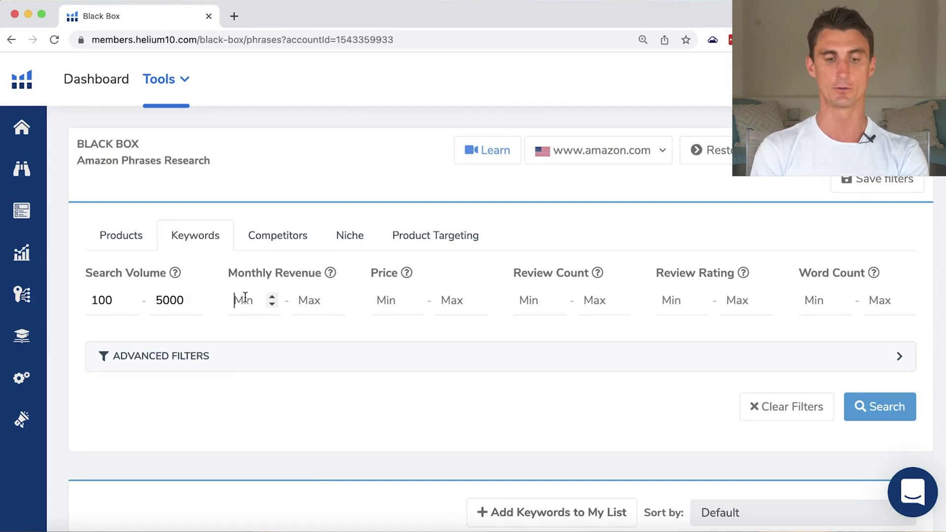
pyautogui.write('1')
pyautogui.click(309, 302)
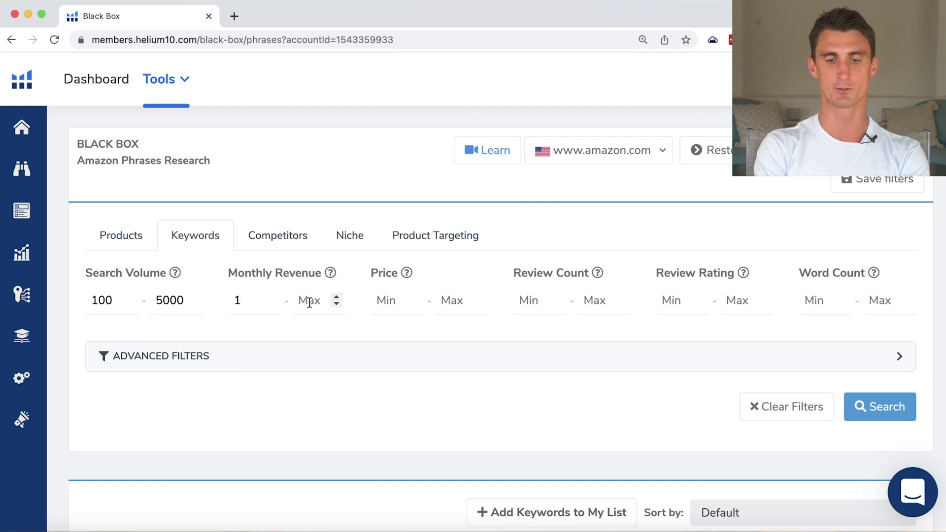
pyautogui.write('80000')
pyautogui.click(249, 305)
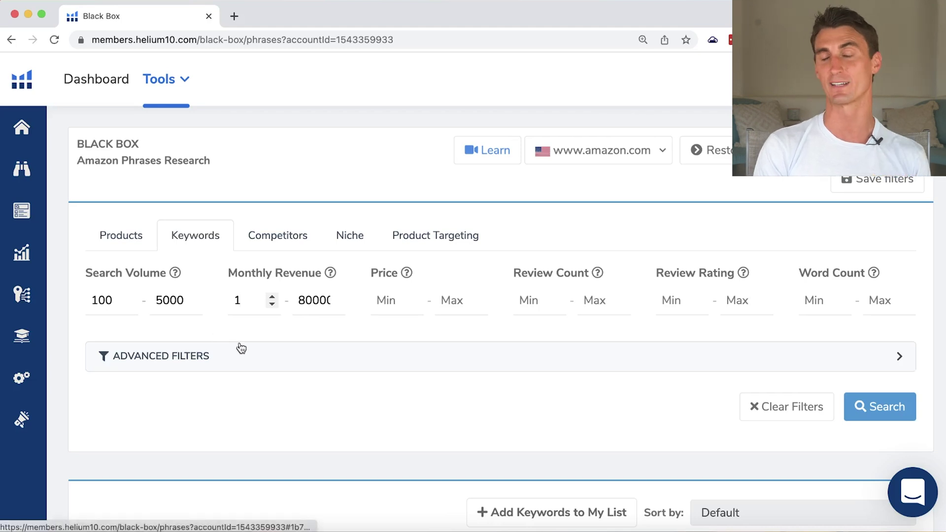
pyautogui.moveTo(243, 302); pyautogui.dragTo(222, 303)
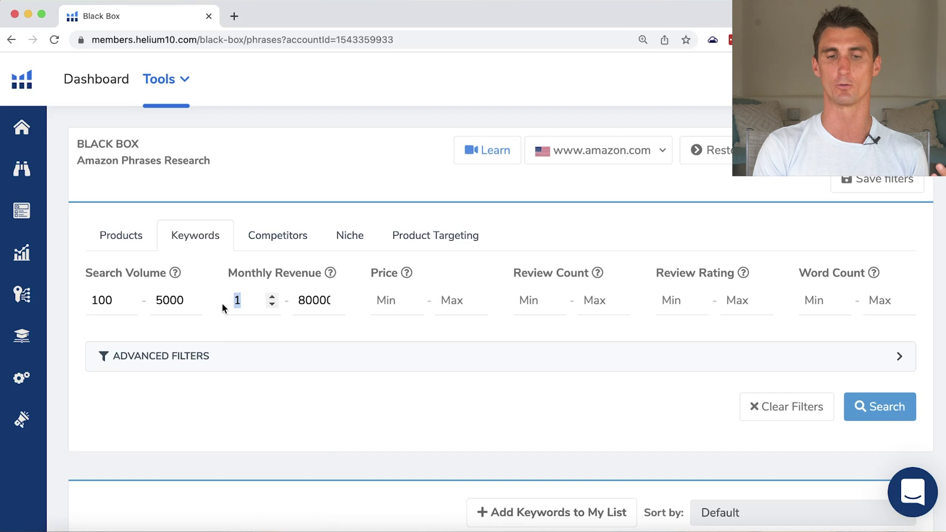
# Step: Limit the keyword search to prices from 15 to 85 and review counts from 1 to 1000
pyautogui.click(403, 306)
pyautogui.write('15')
pyautogui.click(451, 299)
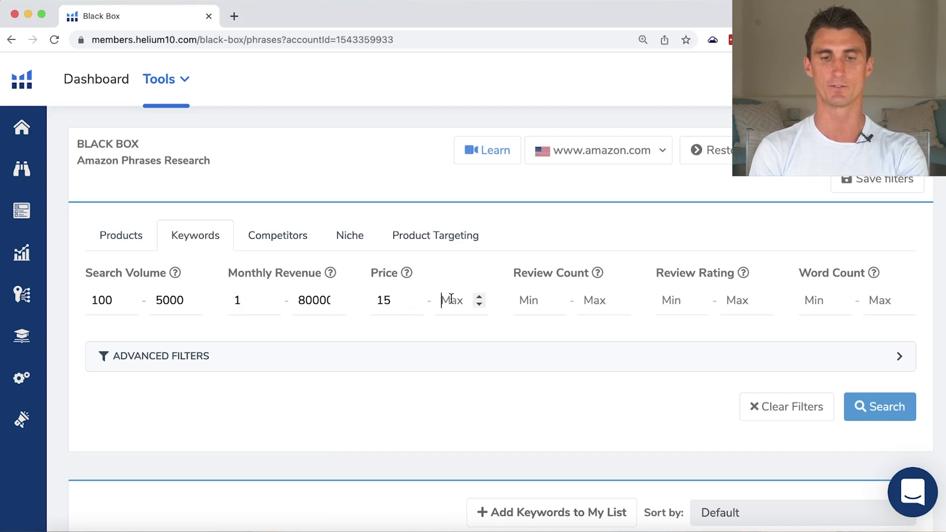
pyautogui.write('85')
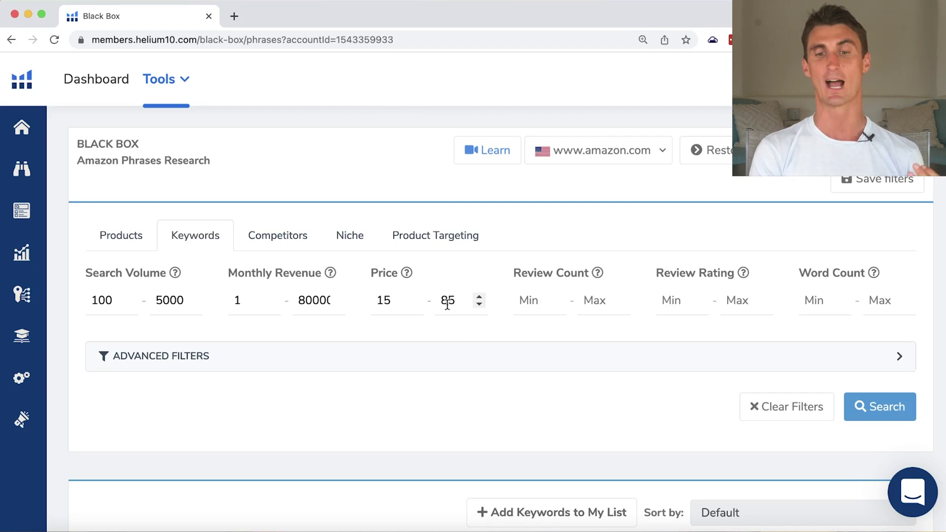
pyautogui.click(533, 302)
pyautogui.write('1')
pyautogui.click(589, 302)
pyautogui.write('1000')
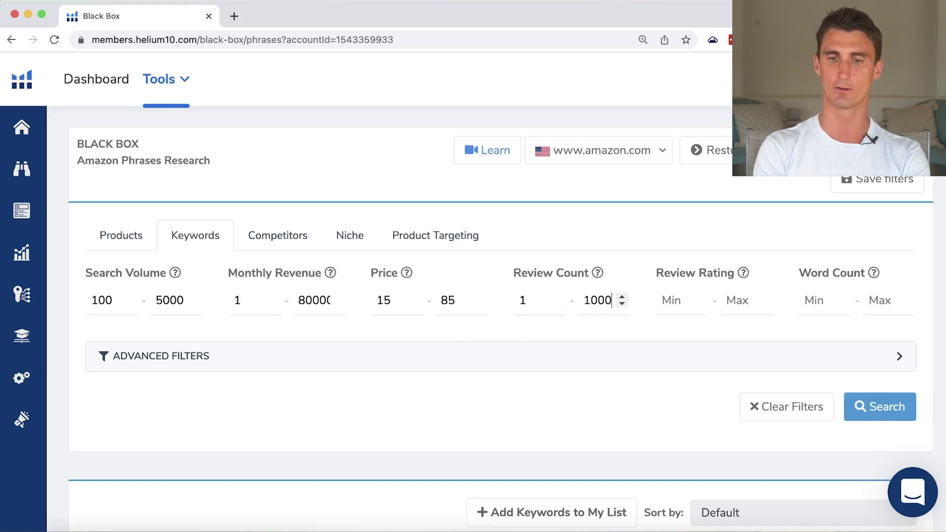
# Step: Set the review rating range from 1 to 4 and the word count range from 1 to 3
pyautogui.click(673, 291)
pyautogui.write('1')
pyautogui.click(730, 300)
pyautogui.write('4')
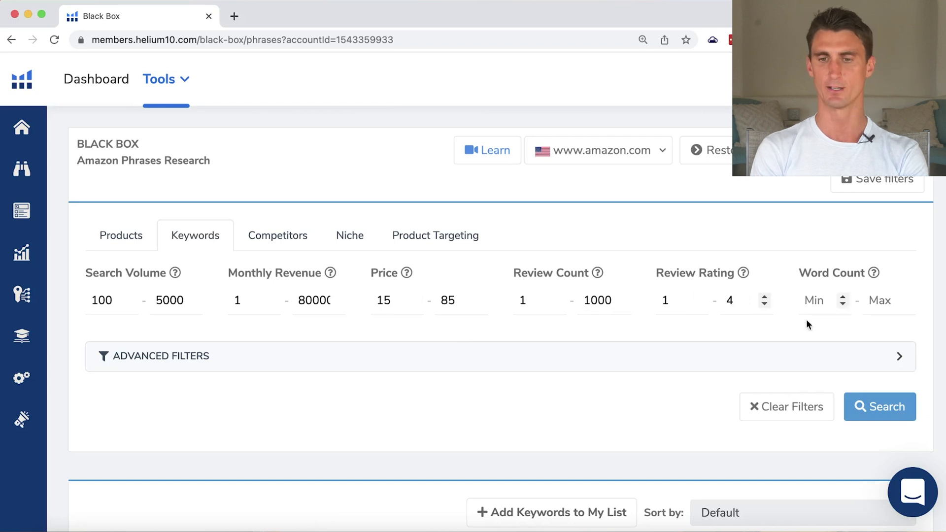
pyautogui.click(818, 303)
pyautogui.write('1')
pyautogui.click(873, 301)
pyautogui.write('3')
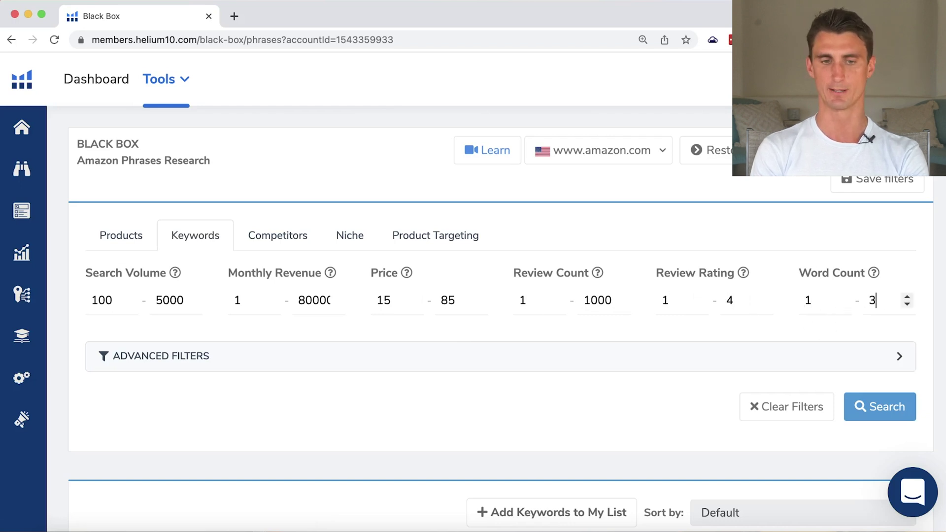
# Step: Look over the advanced keyword filters, collapse them without changes, and run the keyword search
pyautogui.click(440, 355)
pyautogui.scroll(-5, 451, 437)
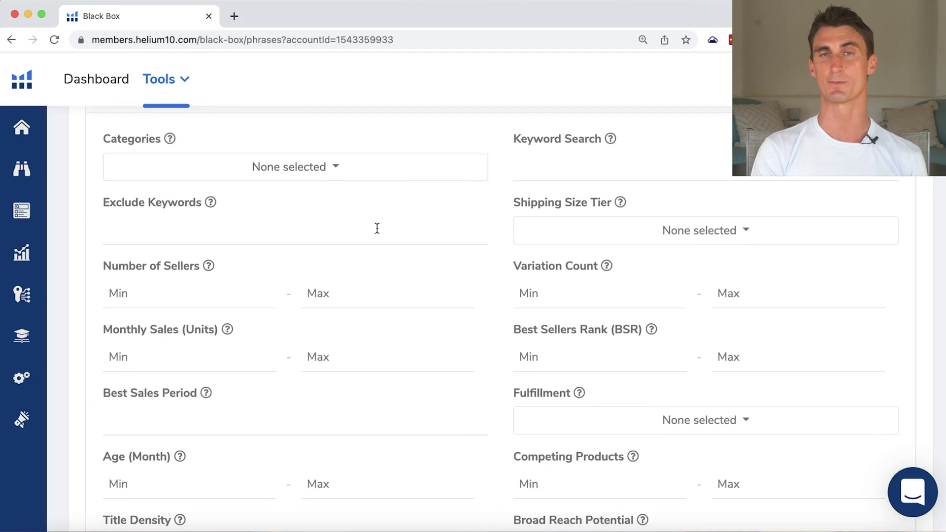
pyautogui.scroll(2, 377, 228)
pyautogui.click(601, 177)
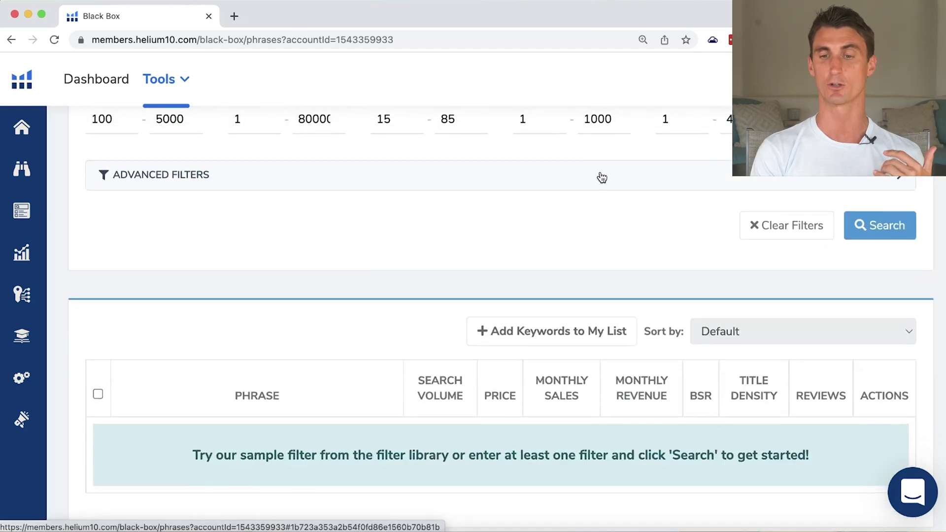
pyautogui.click(896, 233)
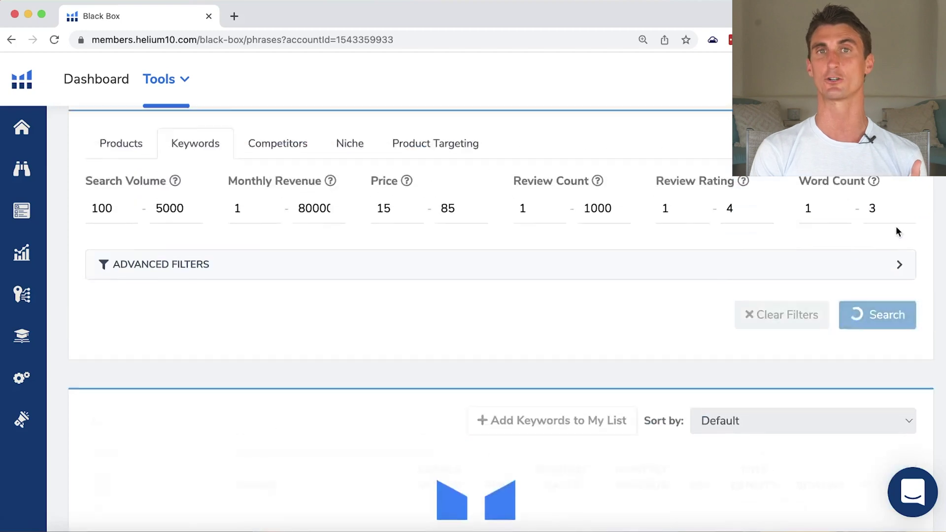
# Step: Copy the phrase "muscle hip trainer" from the keyword results and look over the neighbouring phrases
pyautogui.scroll(-5, 607, 398)
pyautogui.scroll(2, 607, 399)
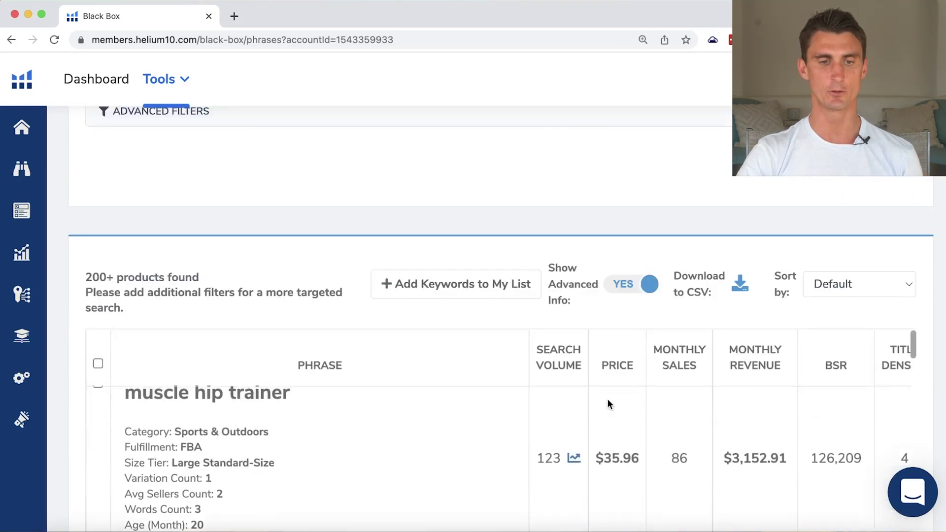
pyautogui.tripleClick(233, 397)
pyautogui.press('super+c')
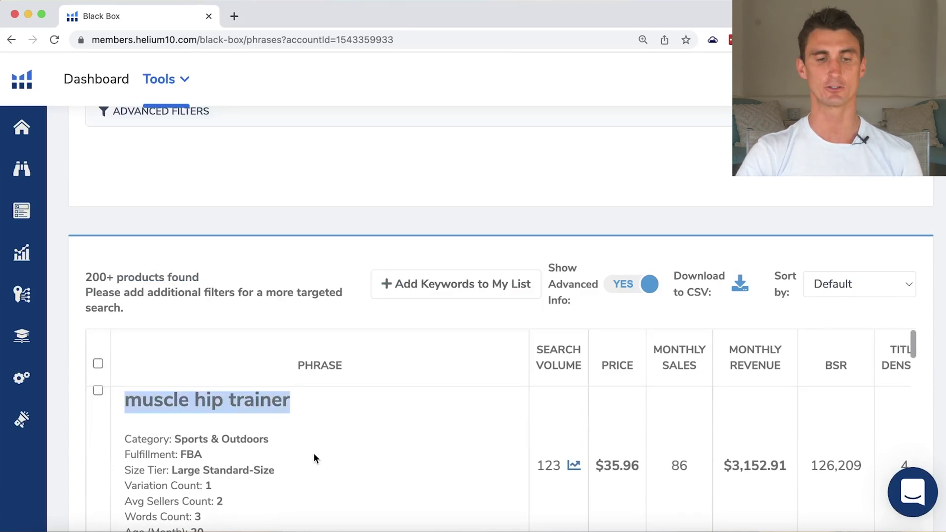
pyautogui.scroll(-5, 390, 466)
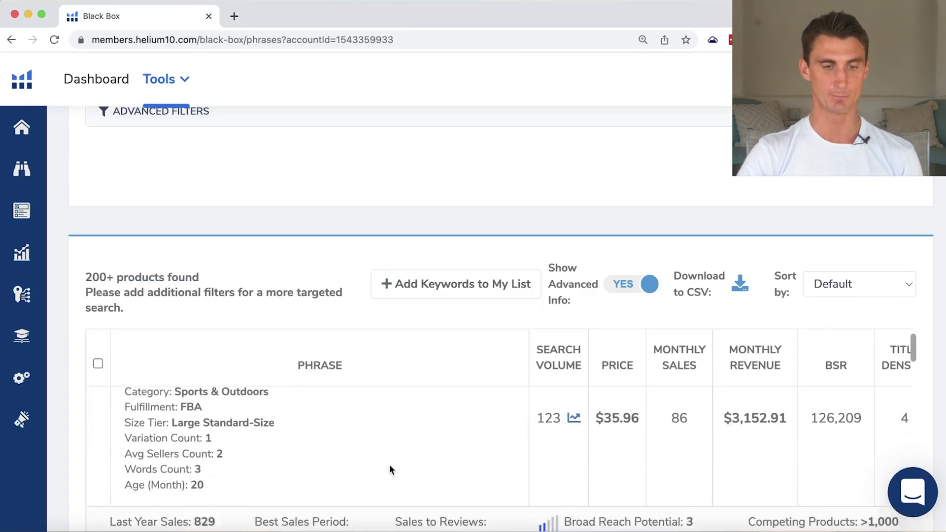
pyautogui.scroll(-5, 389, 464)
pyautogui.scroll(2, 389, 464)
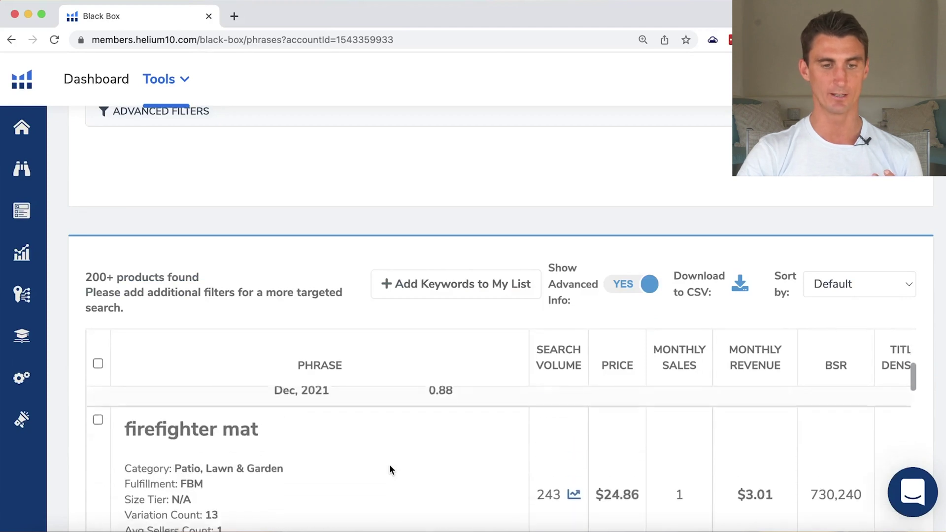
pyautogui.scroll(5, 389, 464)
pyautogui.scroll(-2, 489, 240)
# Step: Open Amazon in a new browser tab and search it for the copied phrase "muscle hip trainer"
pyautogui.click(236, 16)
pyautogui.write('a')
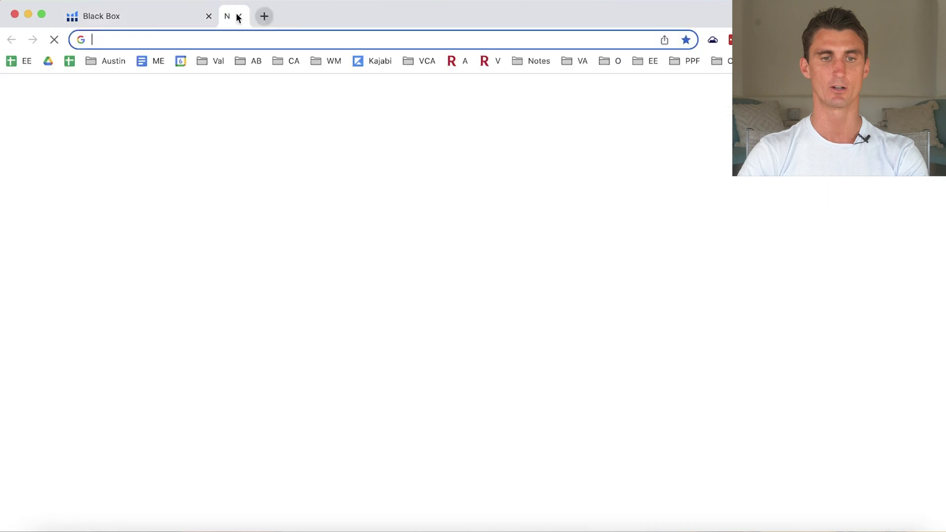
pyautogui.press('Return')
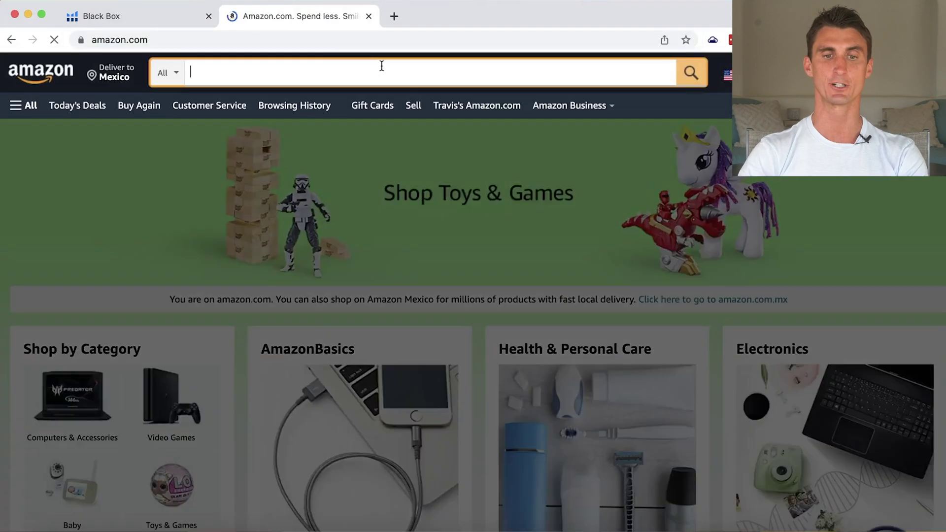
pyautogui.press('super+v')
pyautogui.press('Return')
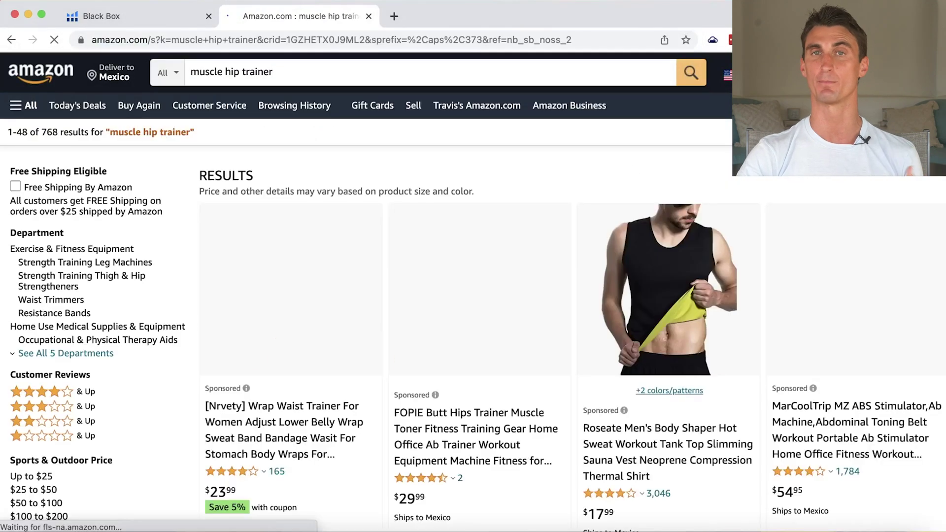
# Step: Examine the ratings and prices of the hip trainer listings, then return to Black Box and look through the remaining phrases
pyautogui.scroll(-4, 398, 284)
pyautogui.scroll(-9, 645, 294)
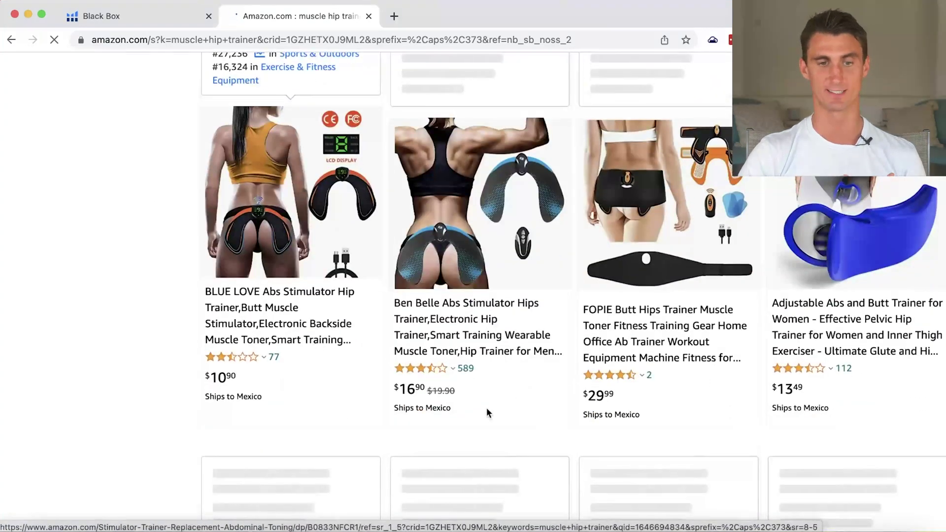
pyautogui.press('super+w')
pyautogui.scroll(-10, 267, 309)
pyautogui.scroll(-5, 255, 315)
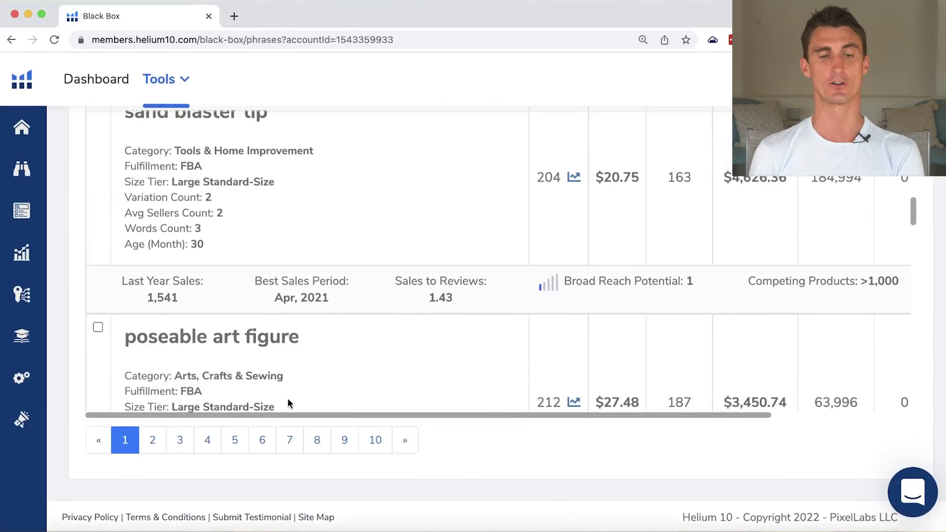
pyautogui.scroll(4, 299, 374)
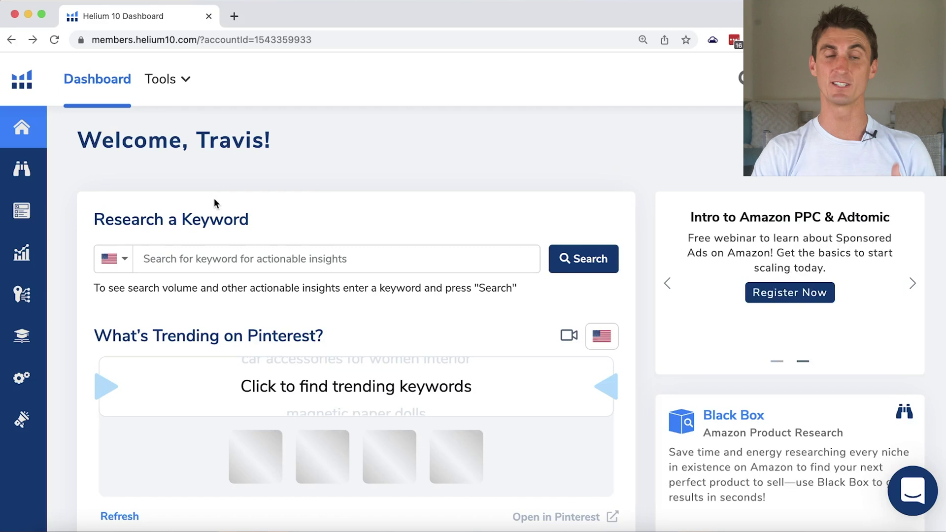
# Step: Open the Cerebro reverse product lookup from the keyword research tools
pyautogui.moveTo(124, 251)
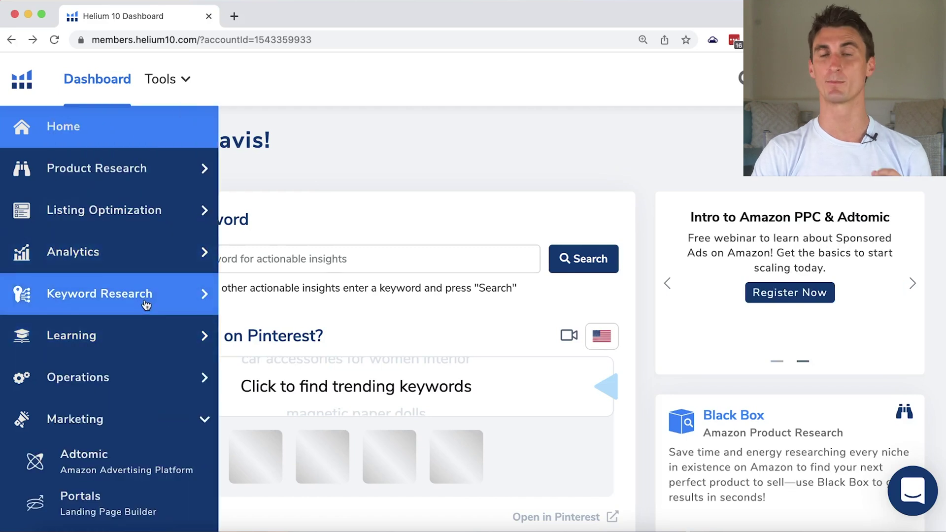
pyautogui.click(111, 302)
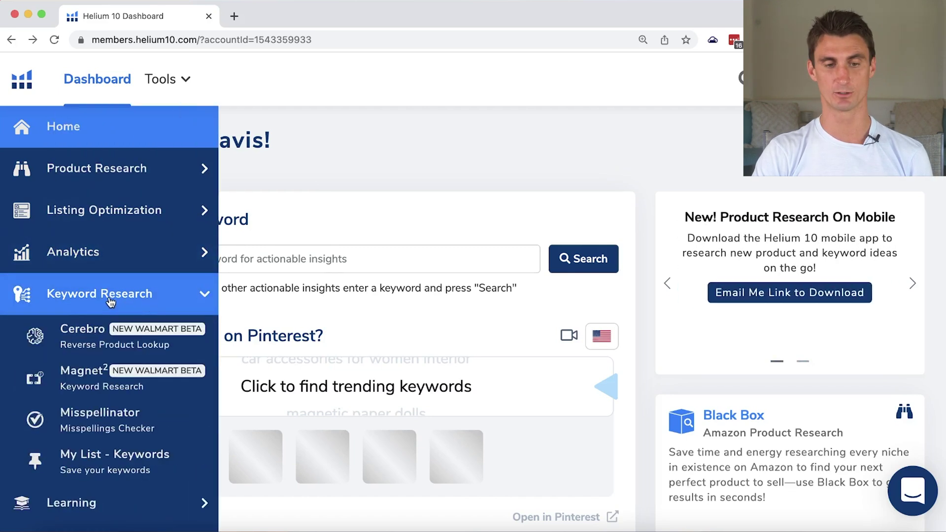
pyautogui.click(83, 344)
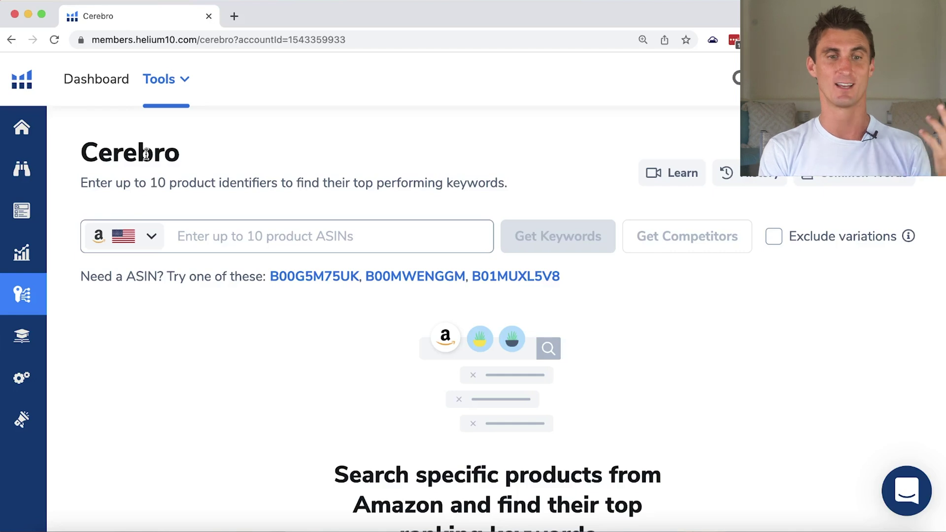
# Step: Open Amazon in a new browser tab and search it for "performance nut butter"
pyautogui.click(233, 17)
pyautogui.press('Return')
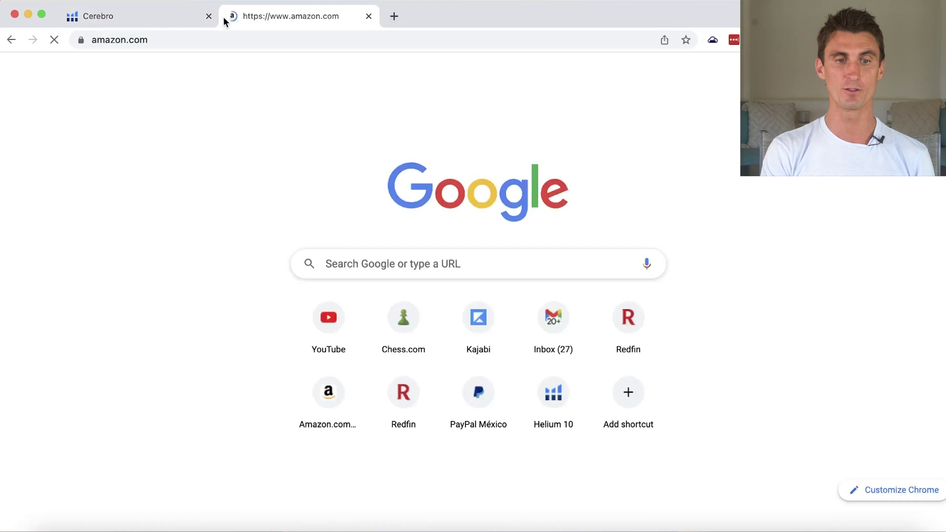
pyautogui.click(146, 16)
pyautogui.click(256, 238)
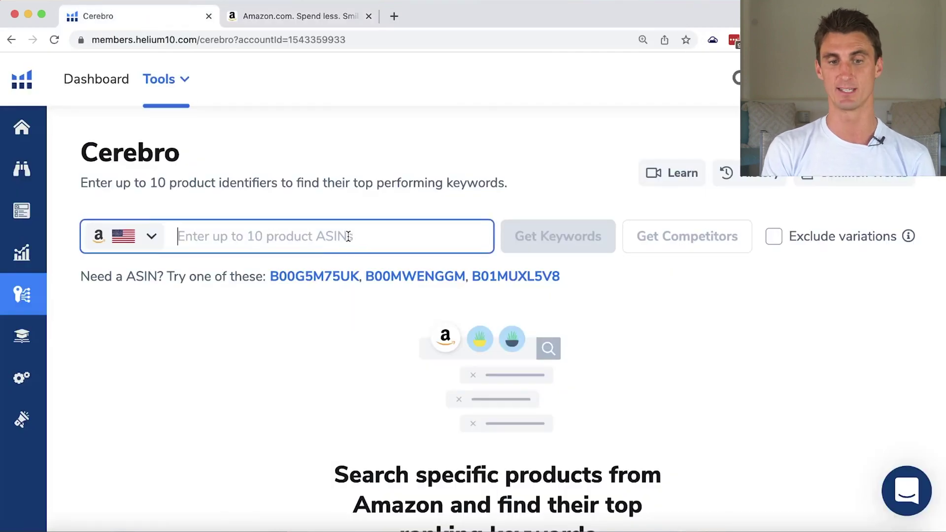
pyautogui.click(274, 16)
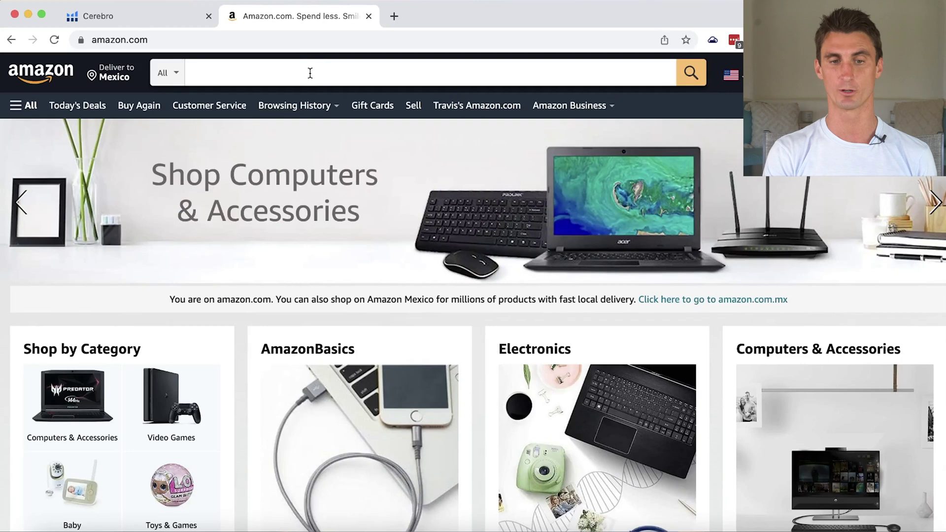
pyautogui.click(310, 73)
pyautogui.write('performance nut butter')
pyautogui.press('Return')
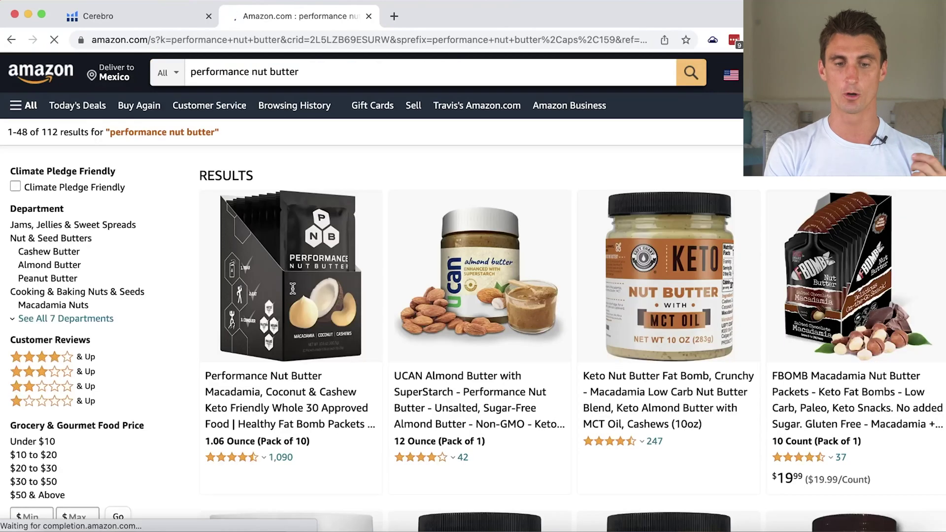
# Step: Open the Performance Nut Butter Macadamia, Coconut & Cashew listing and copy its ASIN from the product details
pyautogui.scroll(-3, 385, 367)
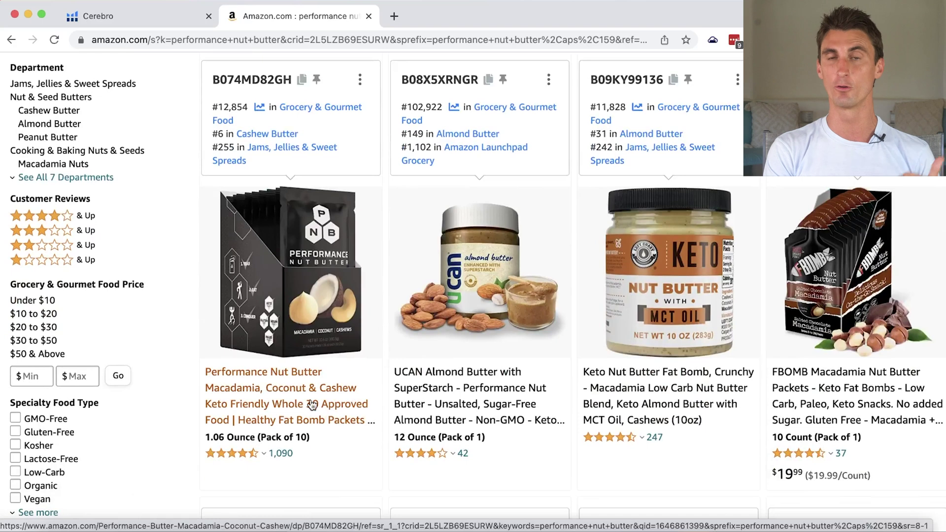
pyautogui.click(312, 404)
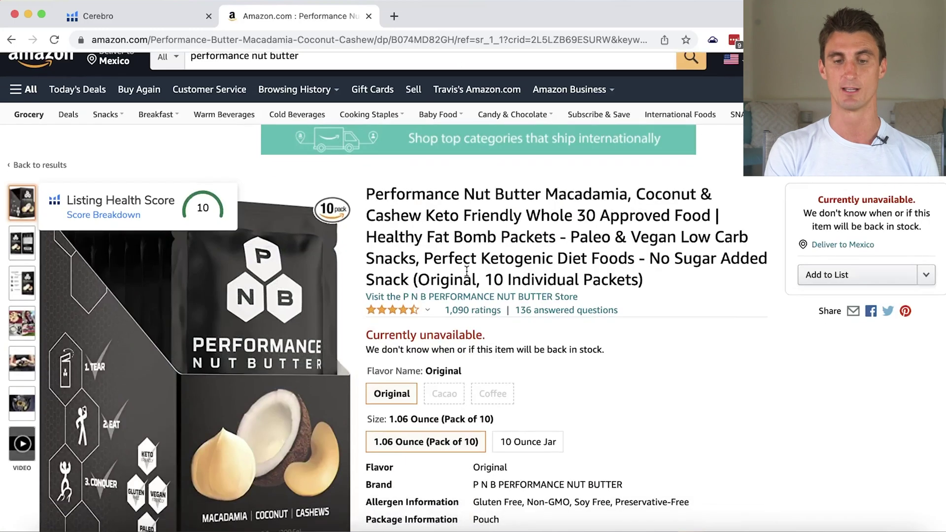
pyautogui.press('super+f')
pyautogui.write('asin')
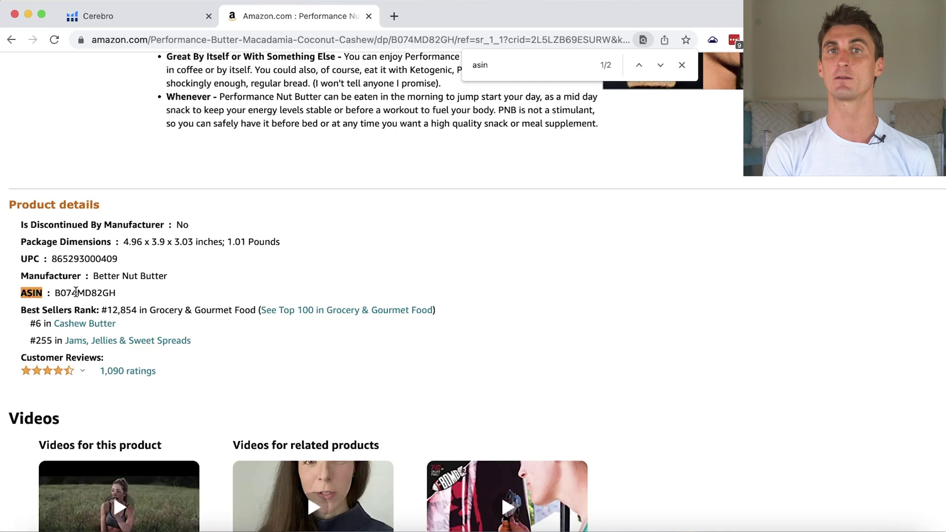
pyautogui.doubleClick(84, 294)
pyautogui.press('super+c')
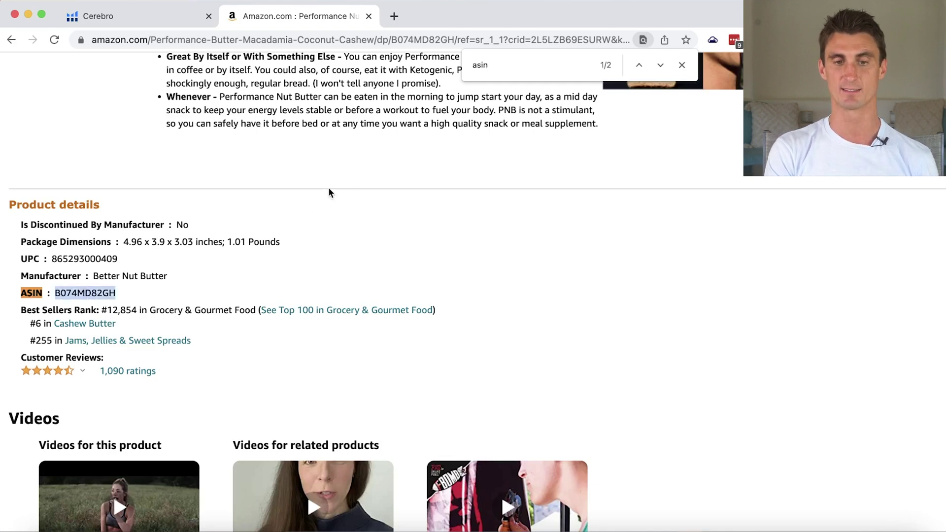
pyautogui.scroll(20, 329, 189)
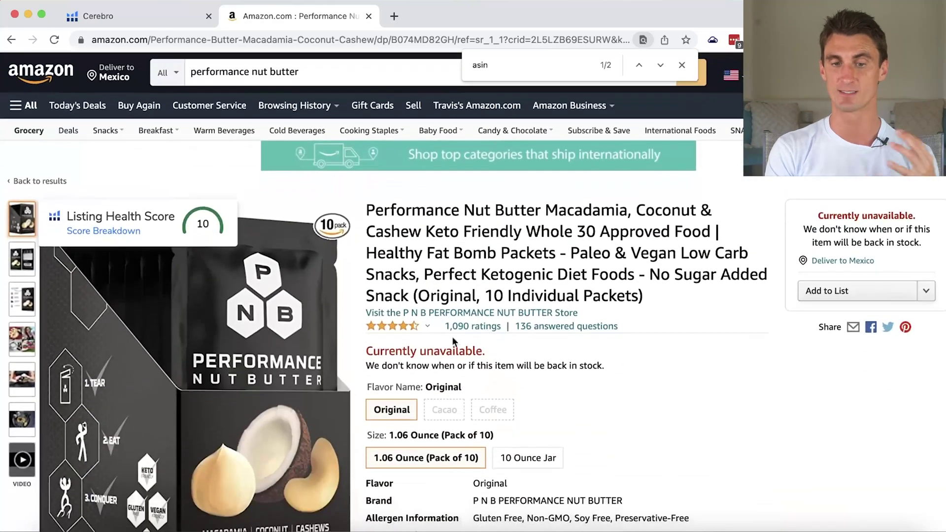
# Step: Return to Cerebro, retrieve the keywords for ASIN B074MD82GH, and bring up the keyword results
pyautogui.click(147, 17)
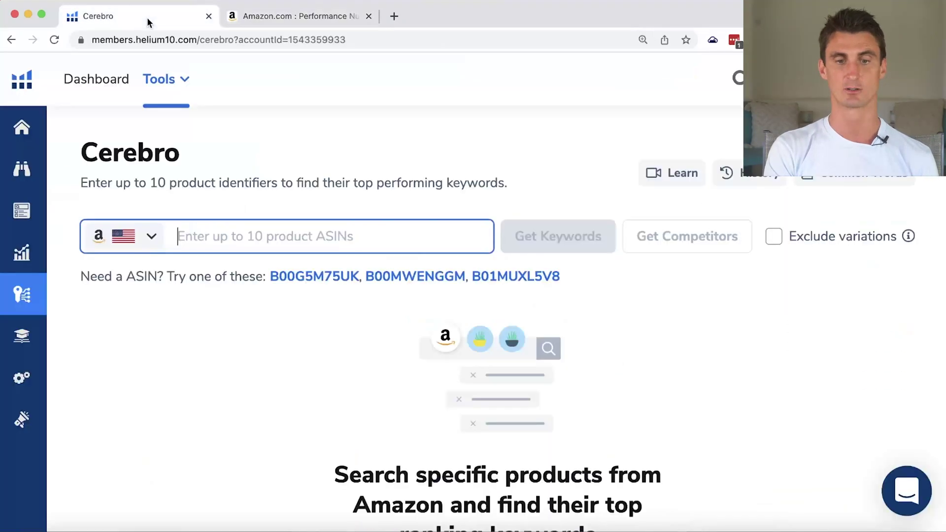
pyautogui.press('super+v')
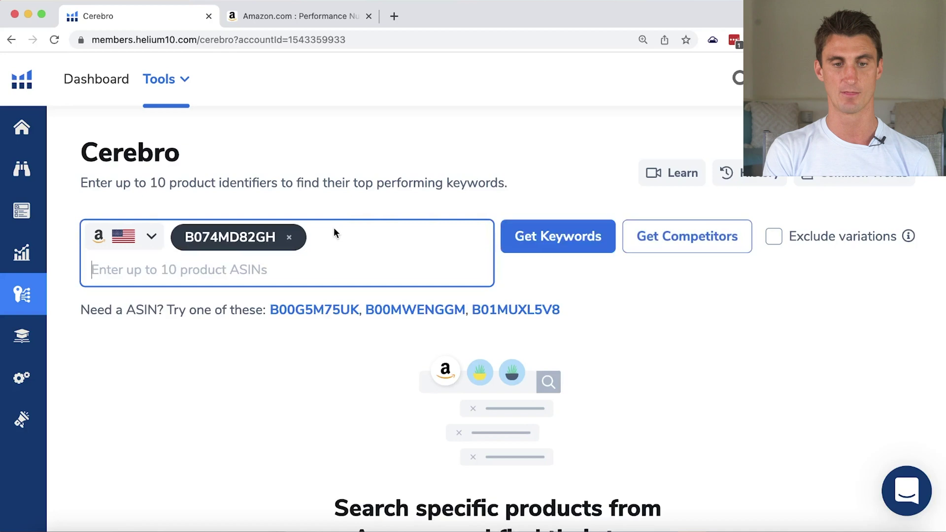
pyautogui.click(571, 243)
pyautogui.scroll(-1, 522, 299)
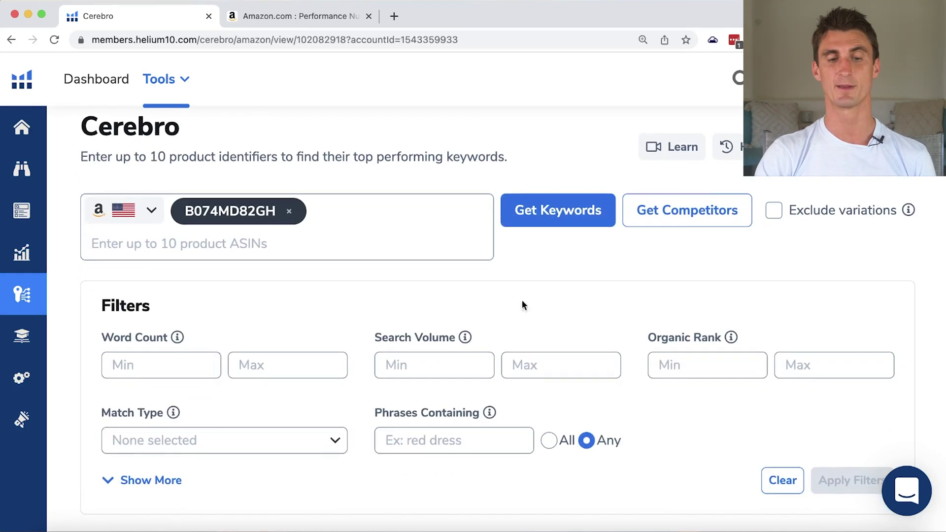
pyautogui.scroll(-10, 459, 310)
pyautogui.scroll(2, 212, 231)
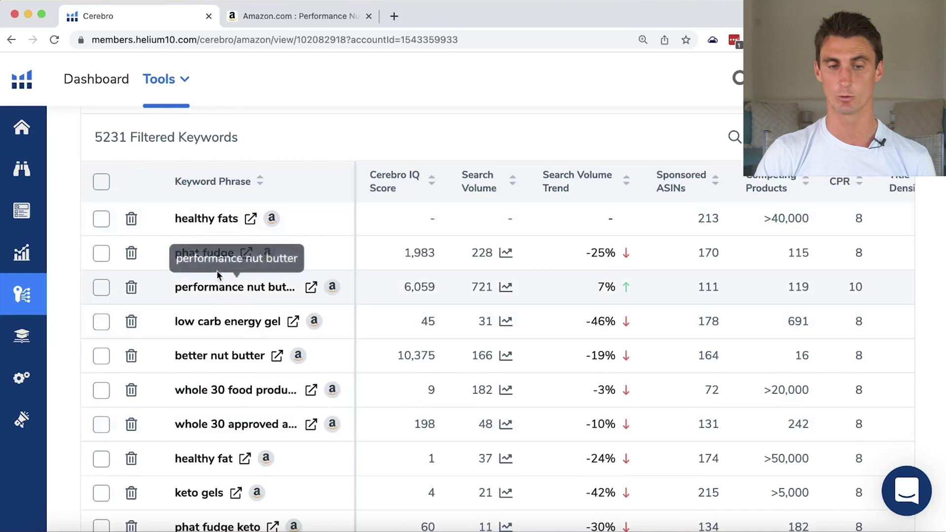
# Step: Compare the Cerebro keyword phrases with the Performance Nut Butter listing on Amazon
pyautogui.click(295, 15)
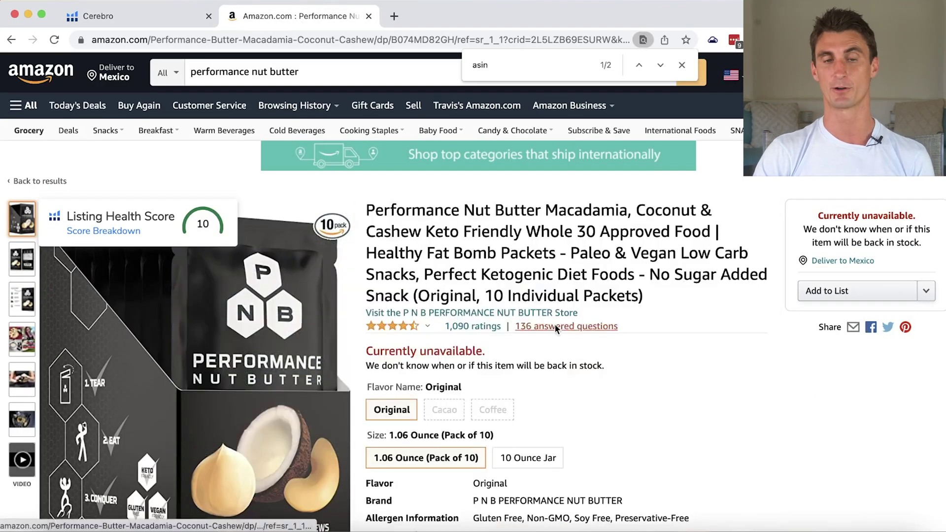
pyautogui.click(126, 16)
pyautogui.moveTo(332, 284)
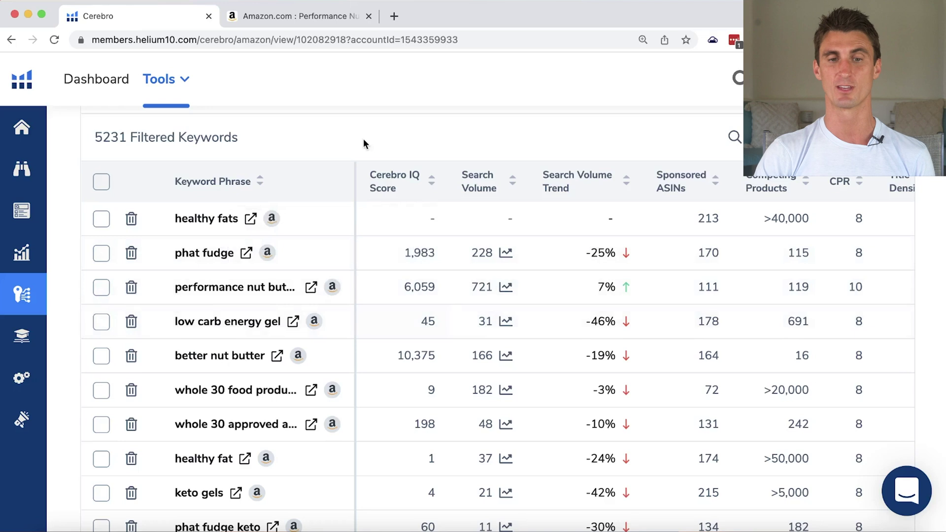
pyautogui.click(310, 25)
pyautogui.click(141, 21)
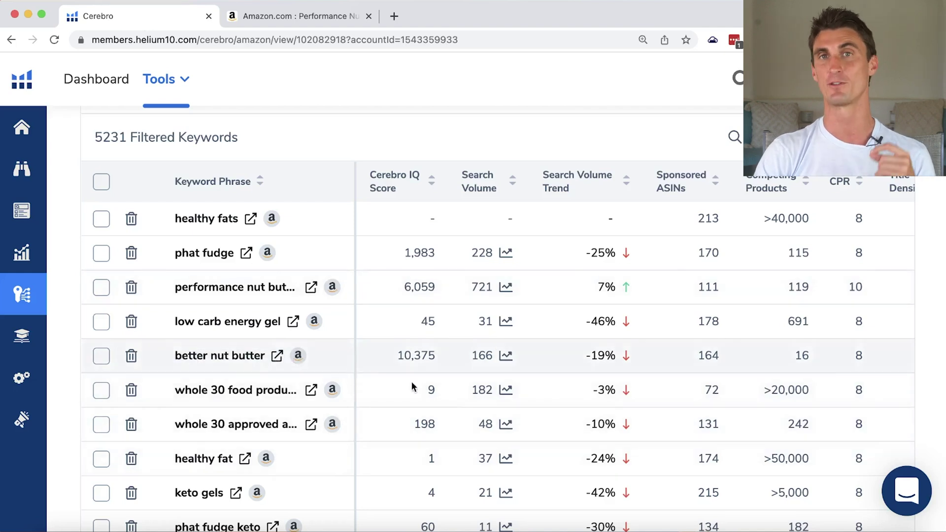
# Step: Examine the Word Count and Search Volume filters alongside the keyword phrases, leaving the filters empty
pyautogui.scroll(10, 456, 410)
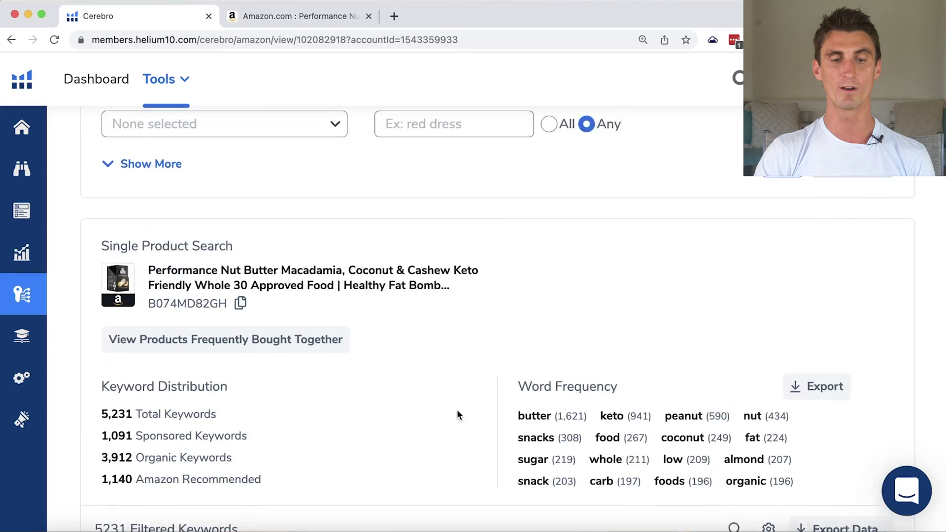
pyautogui.scroll(3, 457, 412)
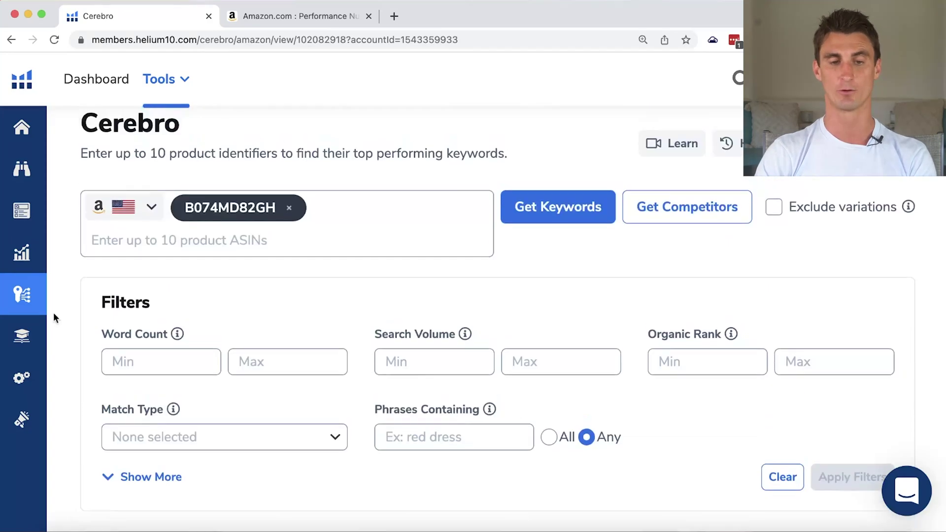
pyautogui.doubleClick(133, 297)
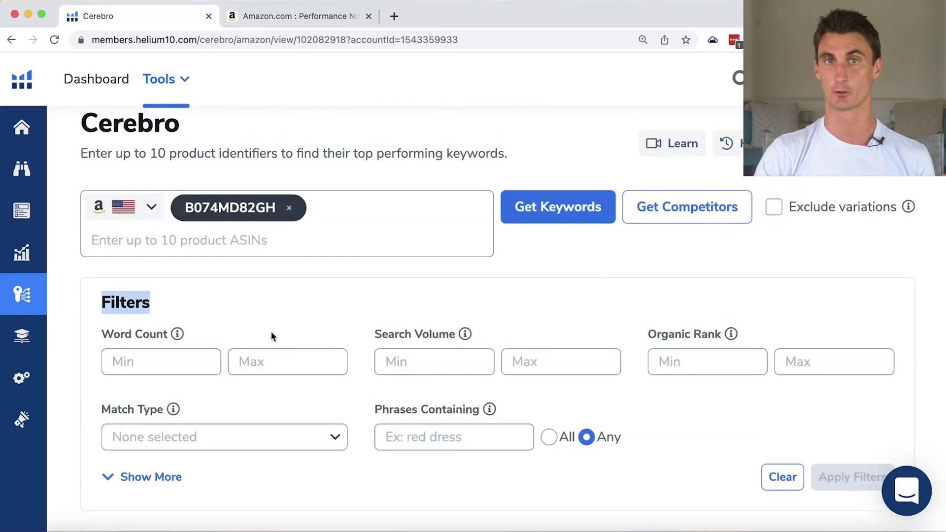
pyautogui.tripleClick(124, 333)
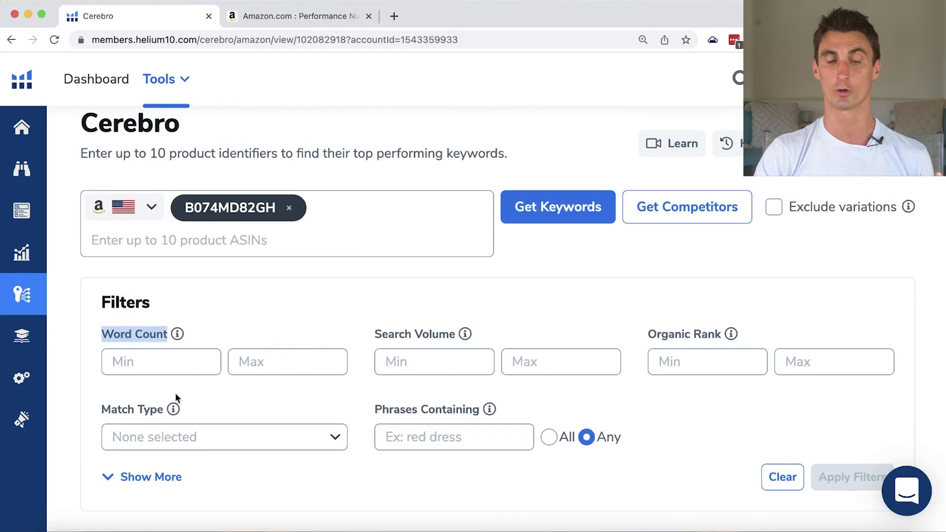
pyautogui.scroll(-15, 176, 392)
pyautogui.scroll(2, 203, 335)
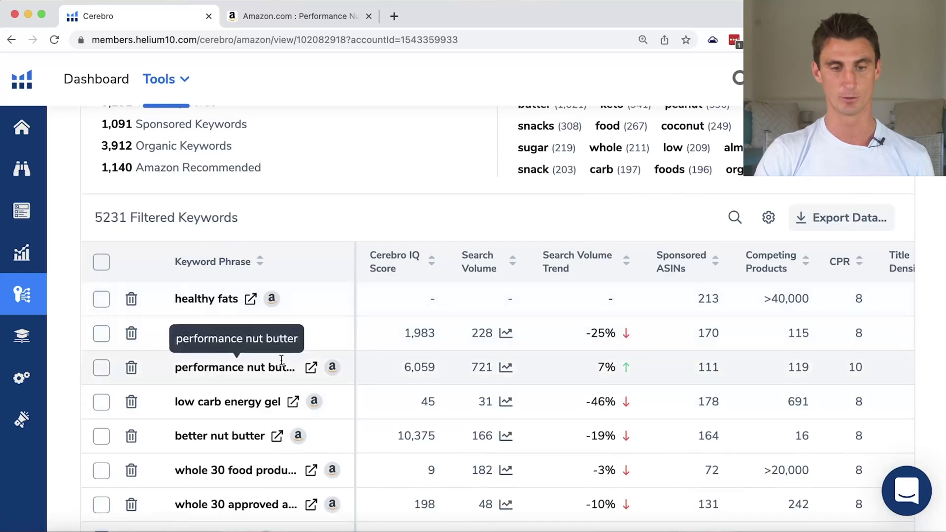
pyautogui.scroll(13, 296, 402)
pyautogui.click(231, 327)
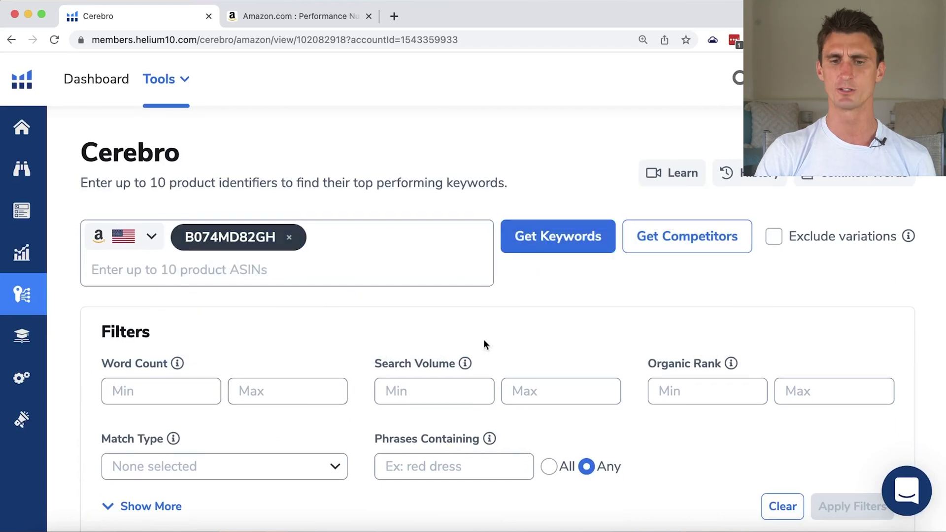
pyautogui.tripleClick(416, 367)
pyautogui.click(466, 326)
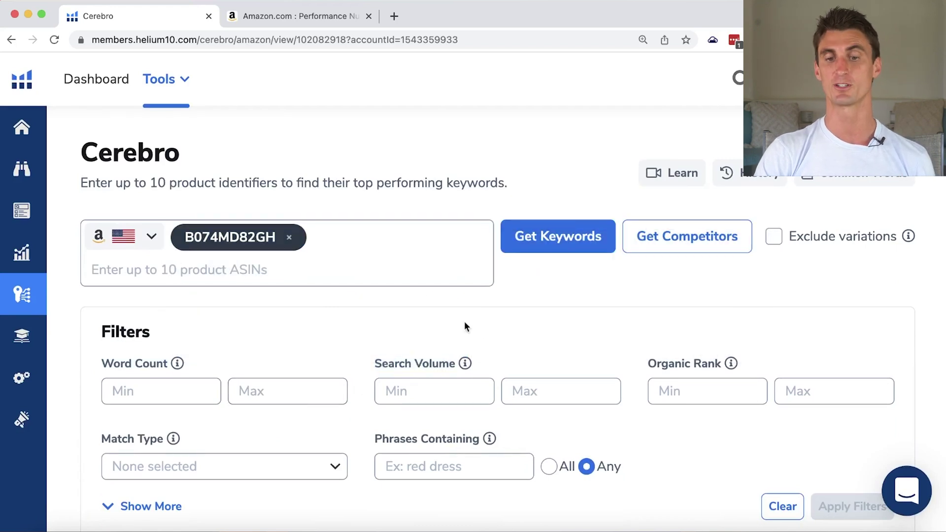
pyautogui.click(413, 395)
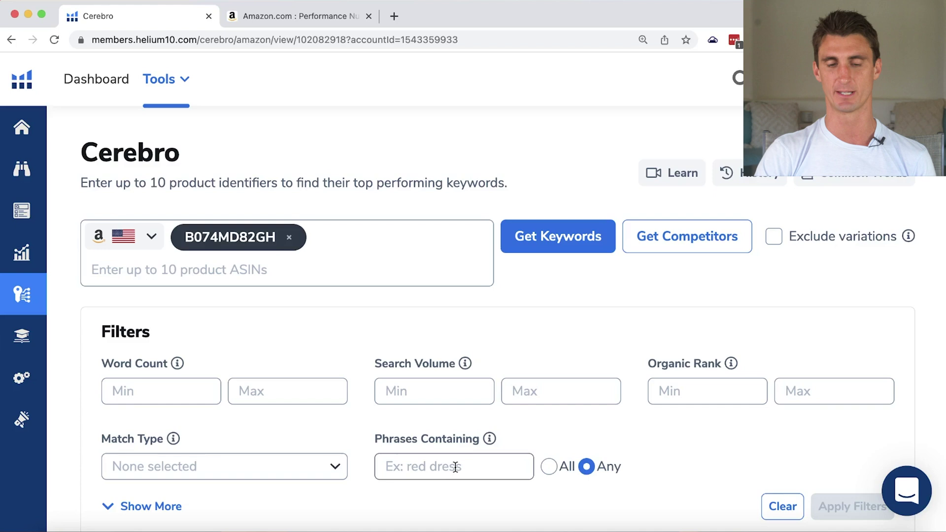
# Step: Expand the additional Cerebro filters, look them over, and collapse them without changes
pyautogui.scroll(-3, 454, 467)
pyautogui.click(165, 418)
pyautogui.scroll(-10, 293, 466)
pyautogui.scroll(5, 297, 466)
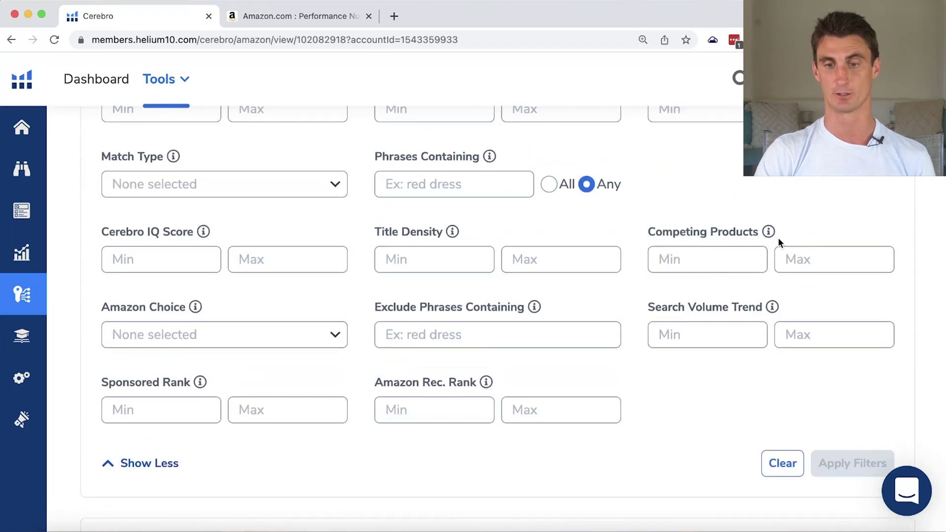
pyautogui.click(184, 463)
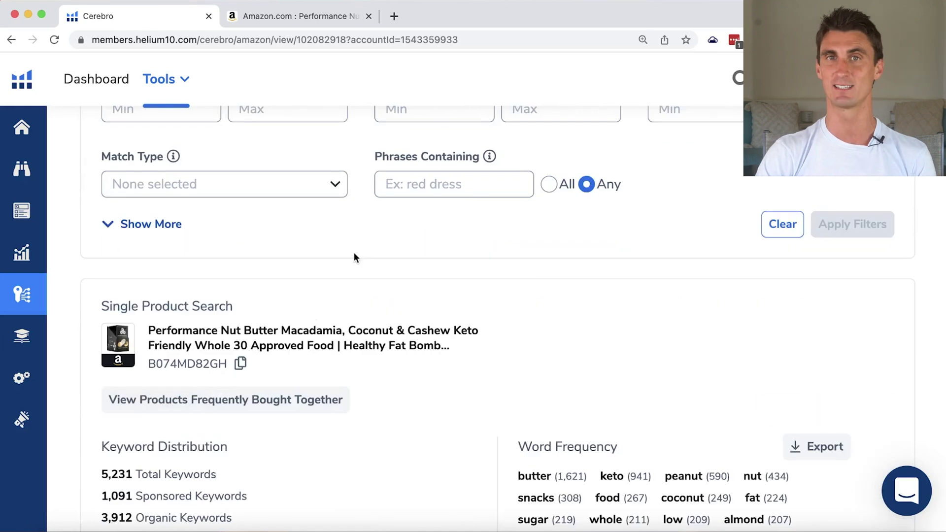
# Step: Review the product's keyword phrases and their search volumes in the keyword results
pyautogui.scroll(6, 354, 254)
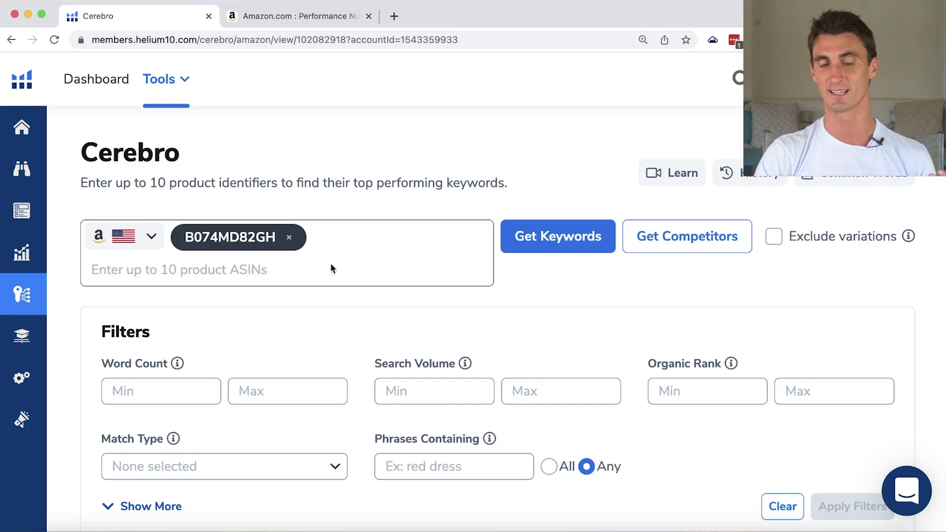
pyautogui.scroll(-5, 331, 268)
pyautogui.scroll(-7, 331, 267)
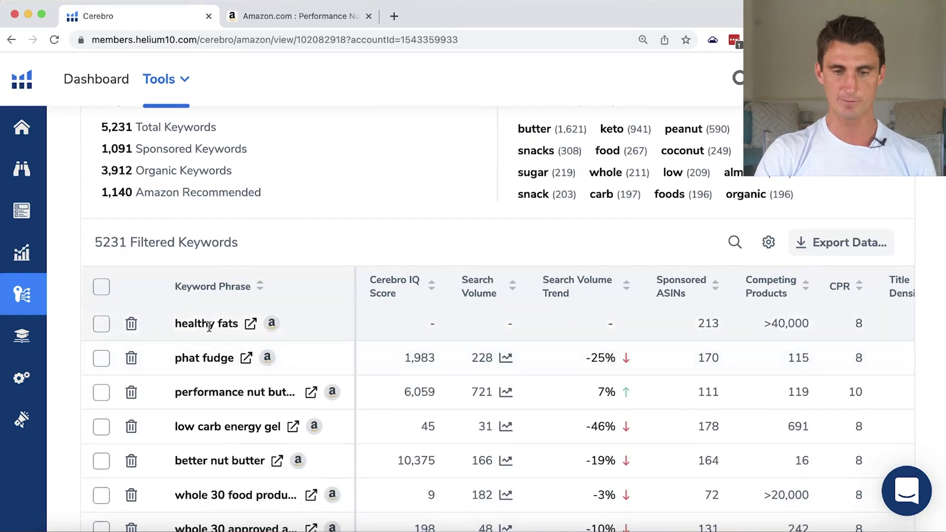
pyautogui.scroll(-1, 209, 326)
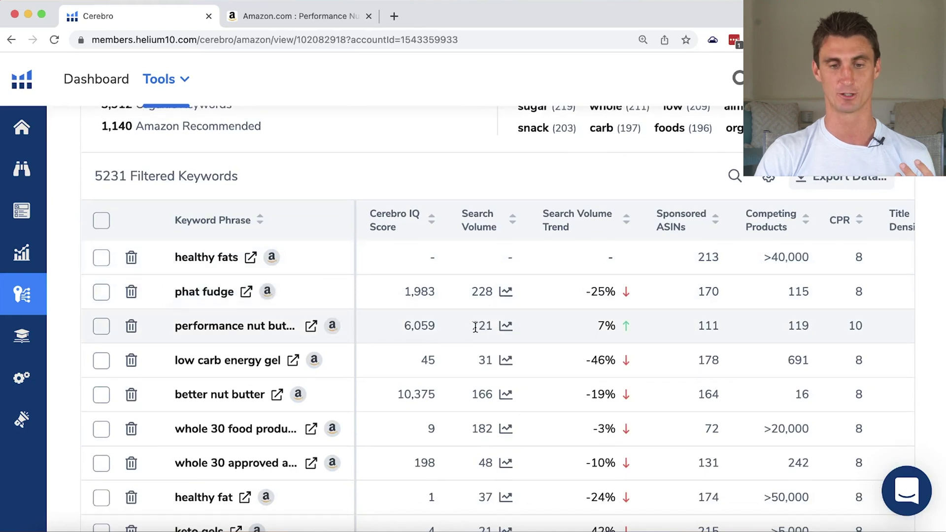
# Step: Open the Amazon results for the keyword phrase "low carb energy gel" and look over the competing listings
pyautogui.moveTo(173, 360); pyautogui.dragTo(280, 361)
pyautogui.click(234, 361)
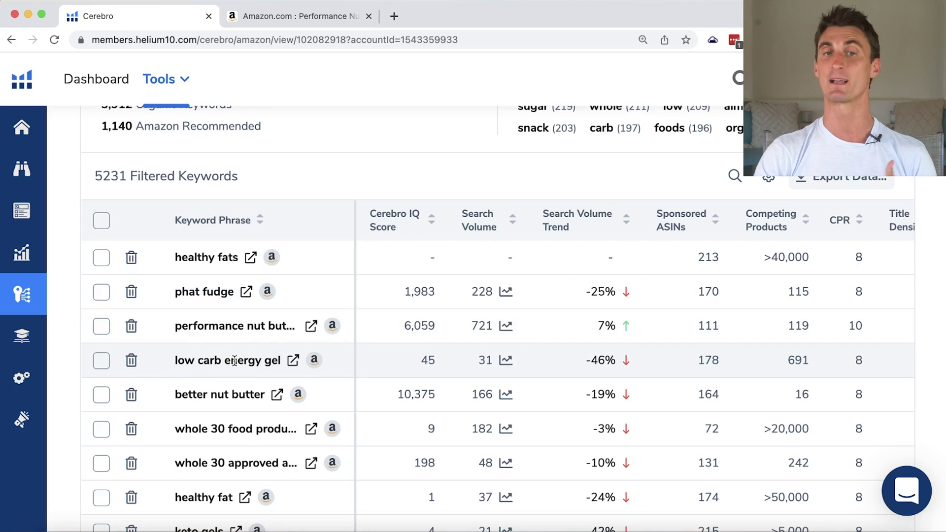
pyautogui.click(293, 360)
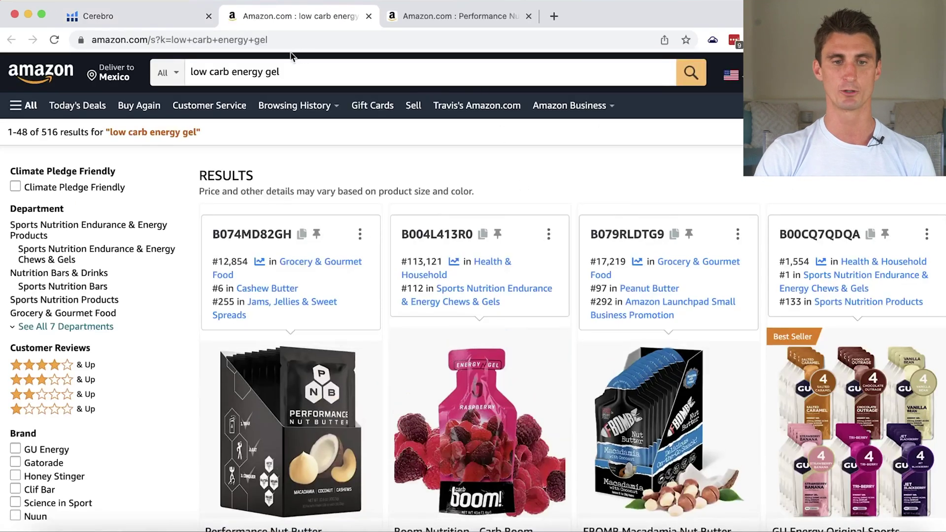
pyautogui.scroll(-5, 560, 199)
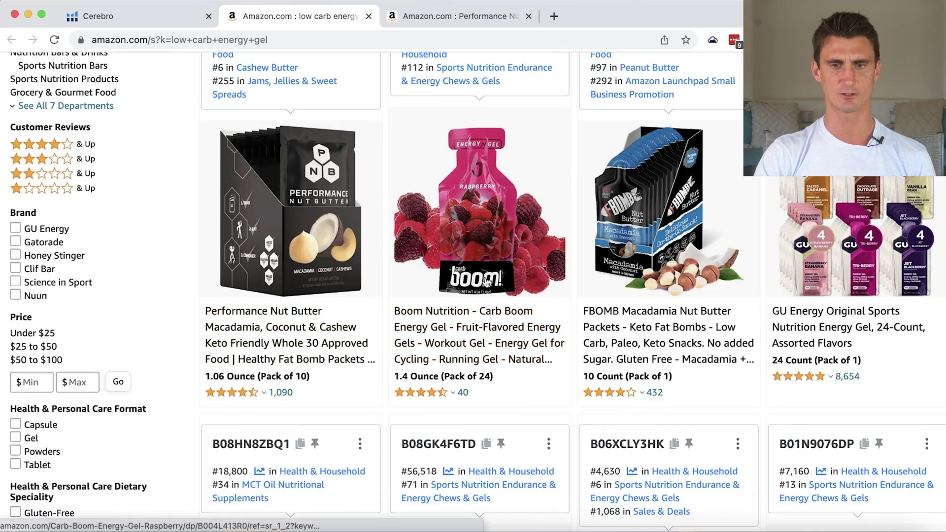
# Step: Compare the competing energy gel and keto products throughout the "low carb energy gel" results, ending at the word "gel" in the search phrase
pyautogui.scroll(-2, 602, 365)
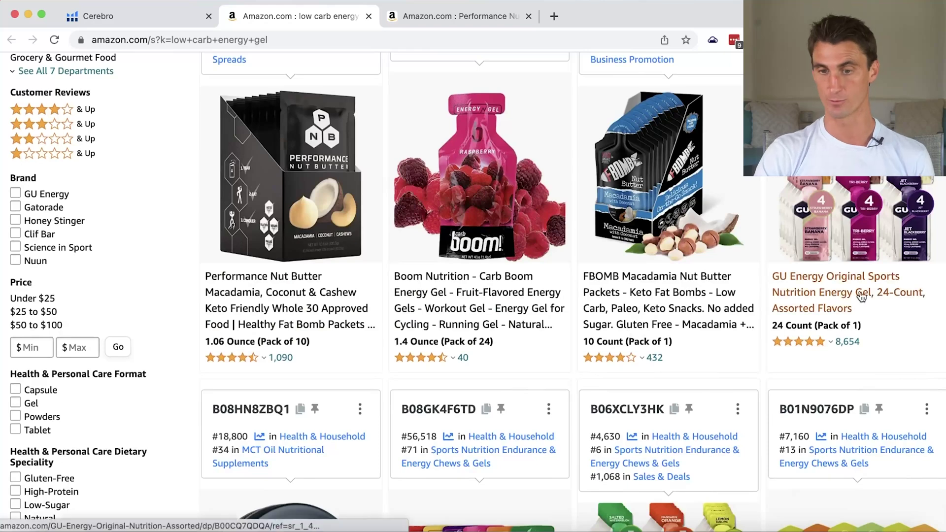
pyautogui.scroll(-9, 861, 295)
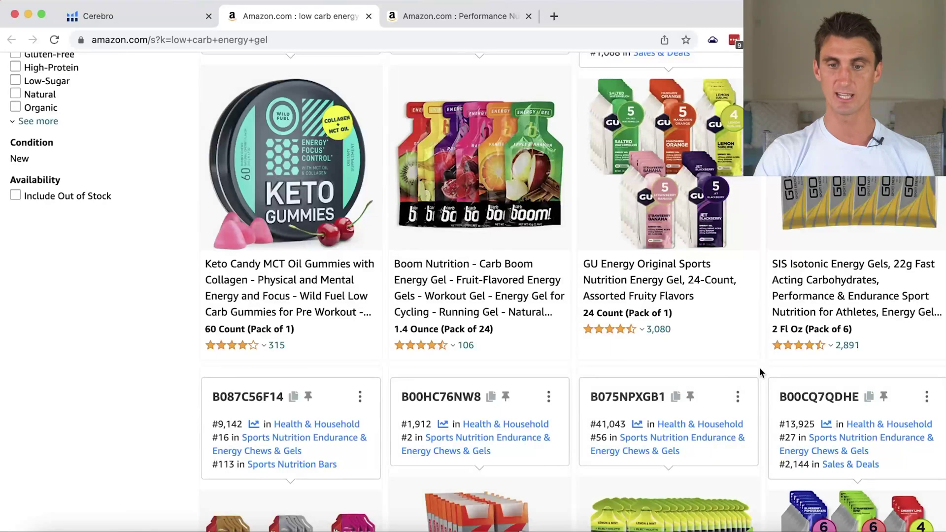
pyautogui.scroll(-3, 759, 368)
pyautogui.scroll(15, 759, 367)
pyautogui.scroll(2, 758, 367)
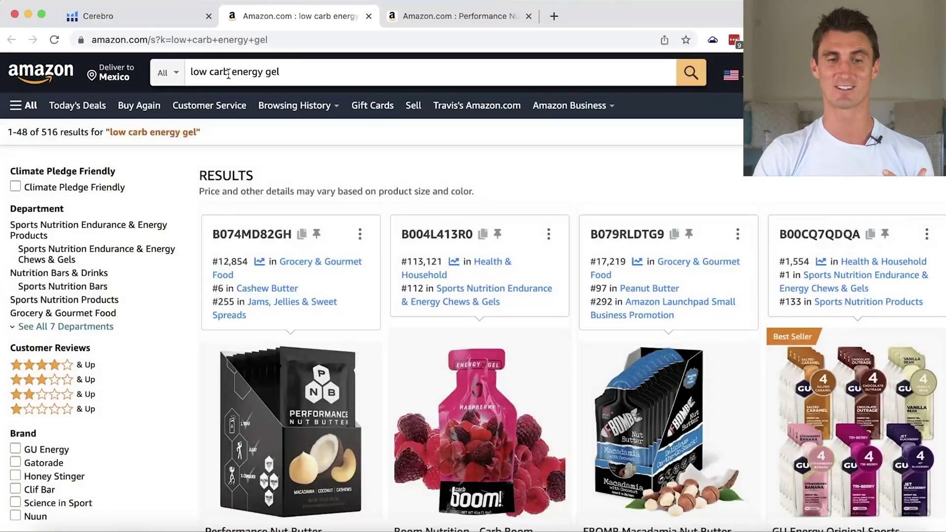
pyautogui.doubleClick(272, 73)
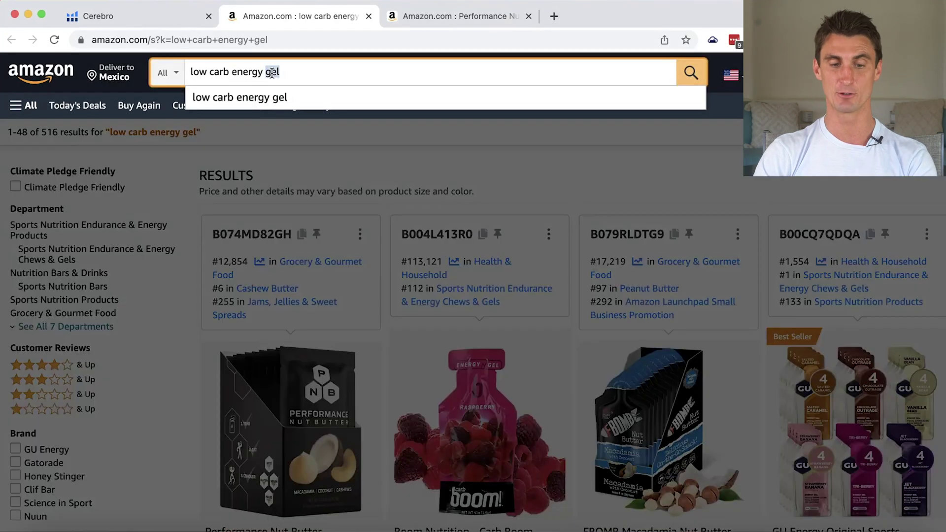
# Step: Return to Cerebro and filter the product's keywords to phrases containing "gel", keeping the match on Any
pyautogui.click(166, 21)
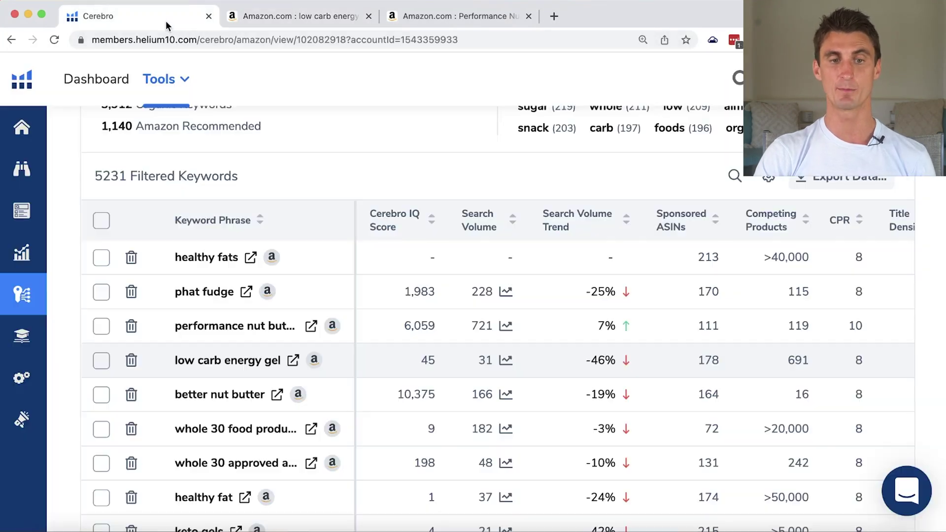
pyautogui.scroll(5, 365, 157)
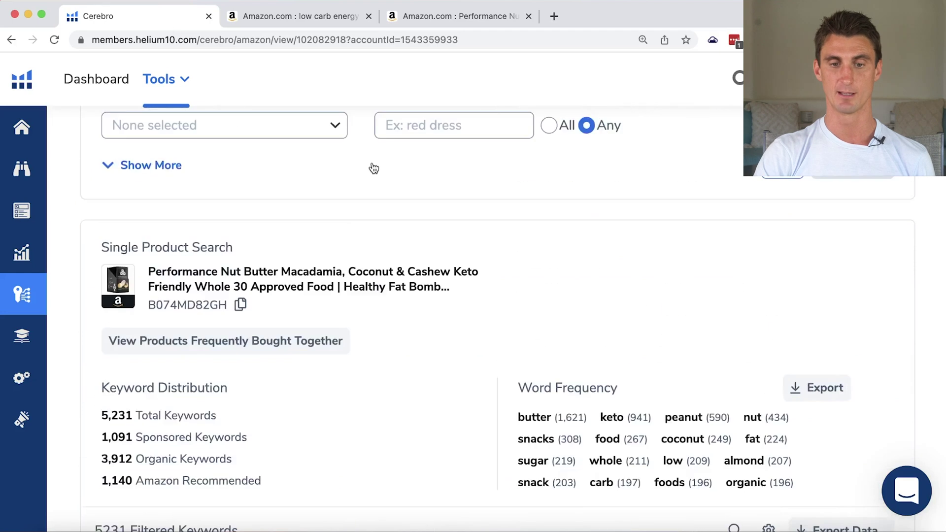
pyautogui.tripleClick(421, 229)
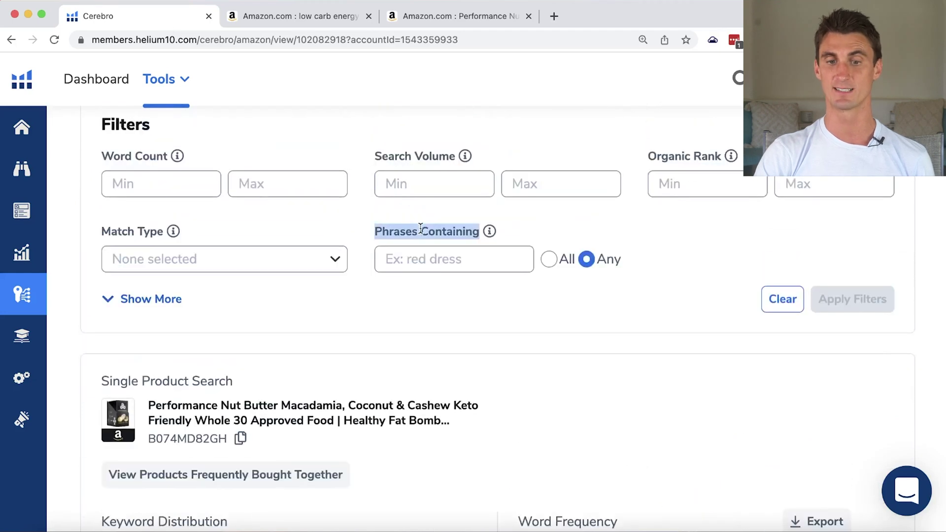
pyautogui.click(437, 265)
pyautogui.write('gel')
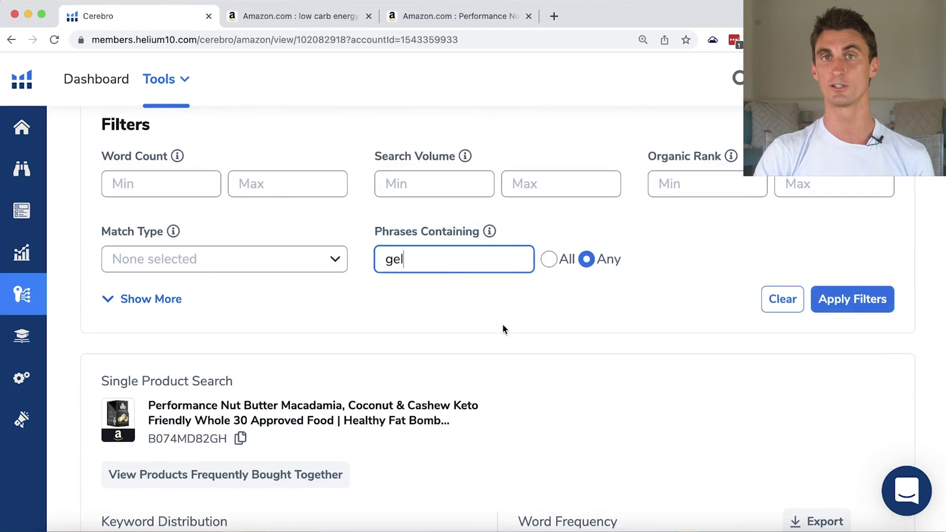
pyautogui.scroll(-1, 493, 315)
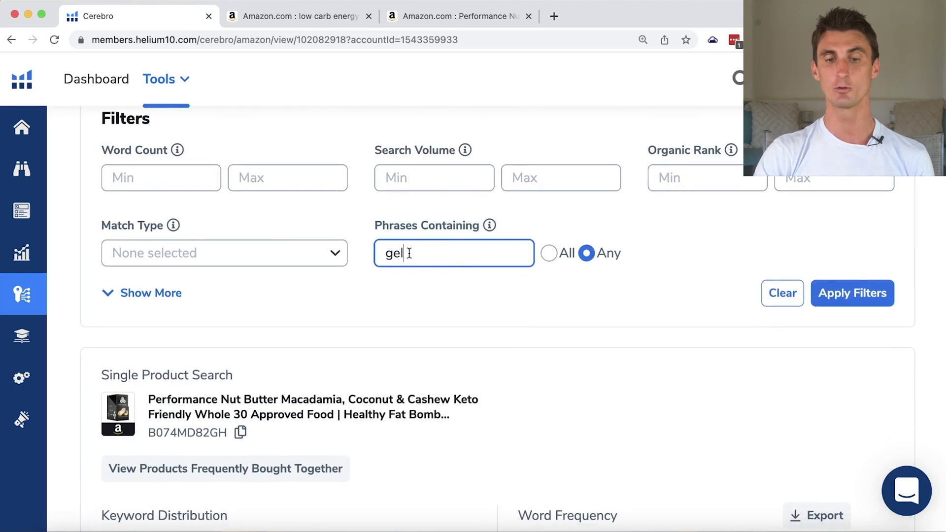
pyautogui.click(860, 300)
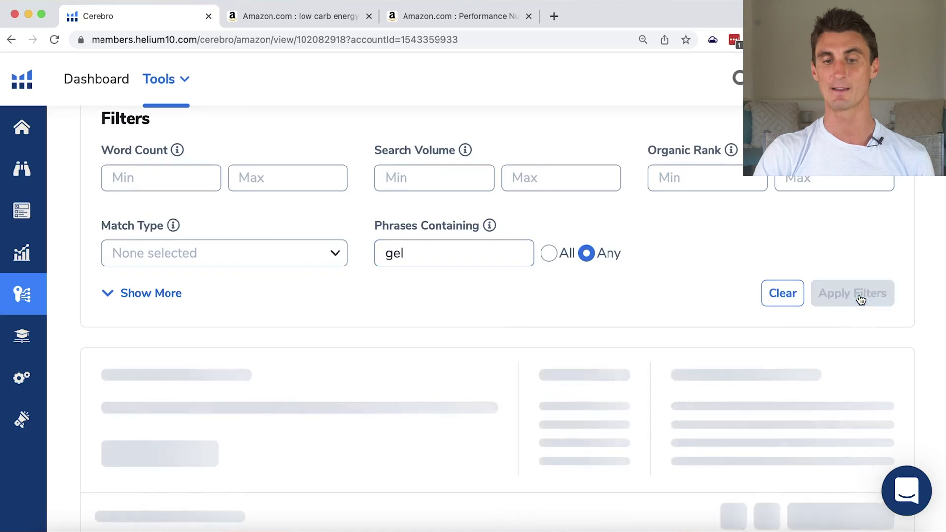
# Step: Review the gel-related keyword phrases and their search volumes, including "low carb energy gel", "keto gel" and "keto running gel"
pyautogui.scroll(-6, 454, 344)
pyautogui.scroll(-5, 454, 343)
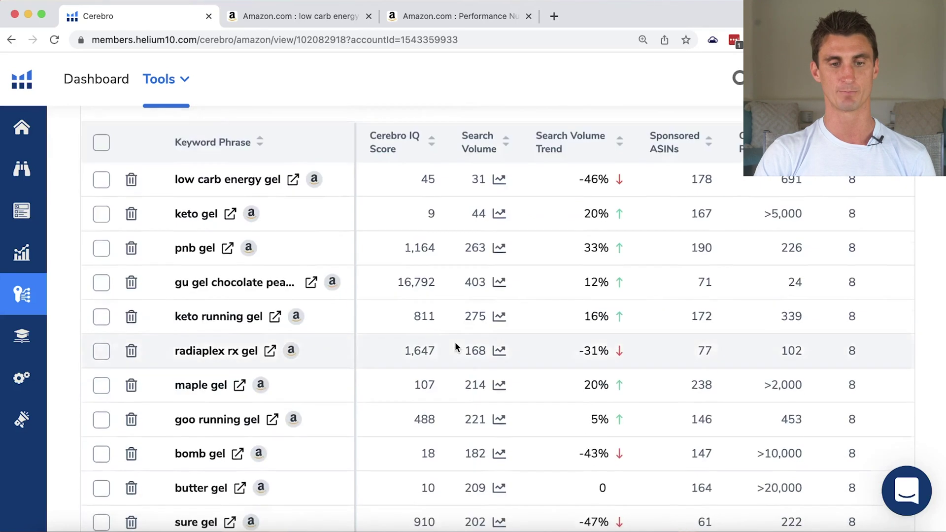
pyautogui.scroll(1, 454, 343)
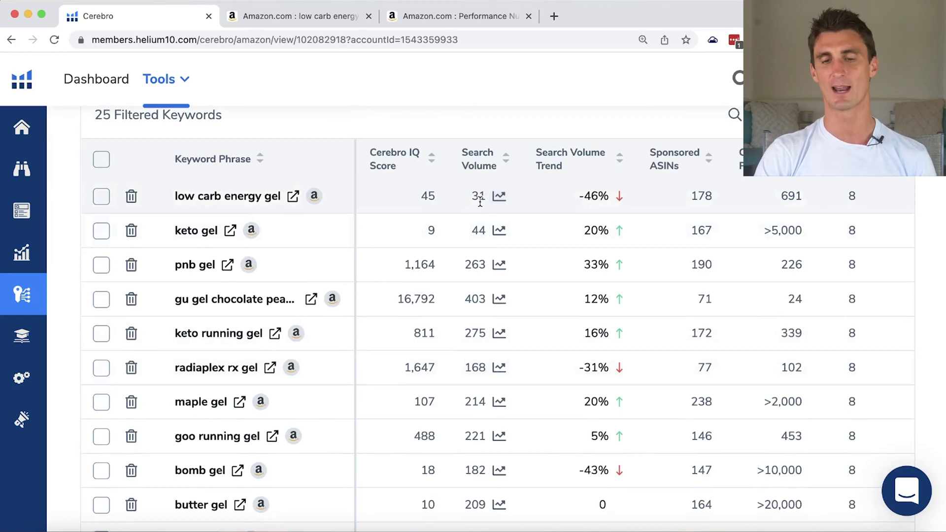
pyautogui.tripleClick(240, 198)
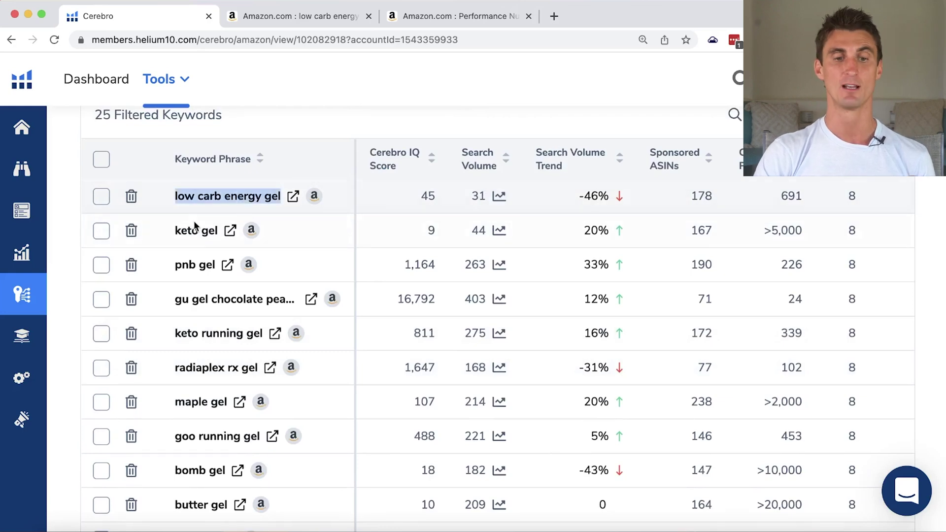
pyautogui.tripleClick(179, 226)
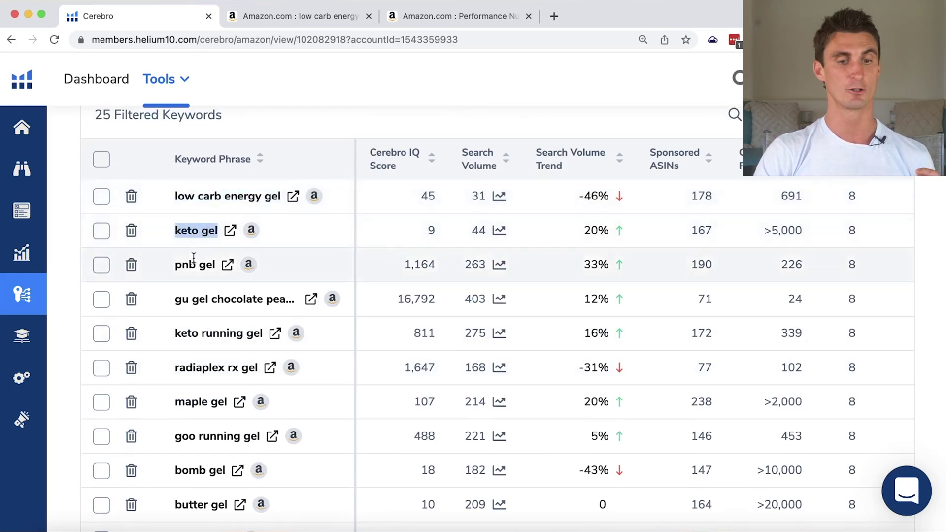
pyautogui.doubleClick(187, 265)
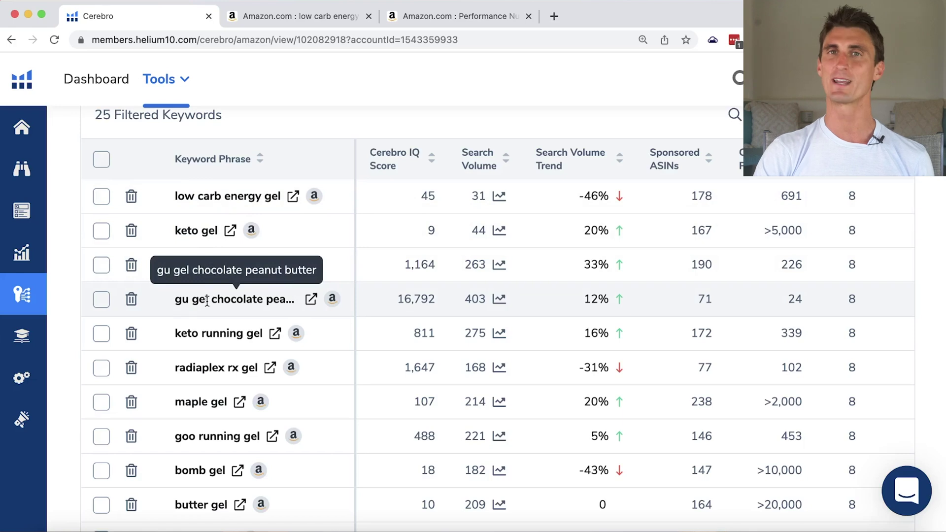
pyautogui.tripleClick(220, 333)
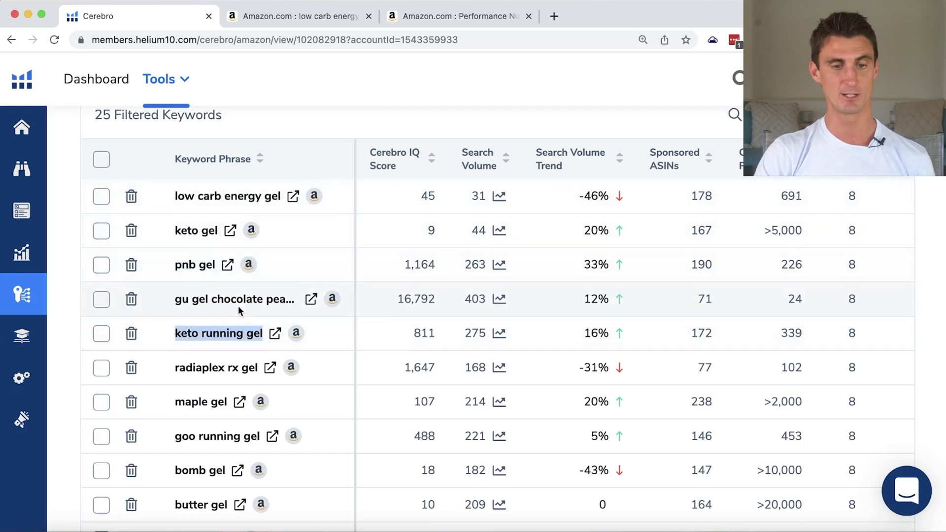
pyautogui.scroll(-3, 342, 362)
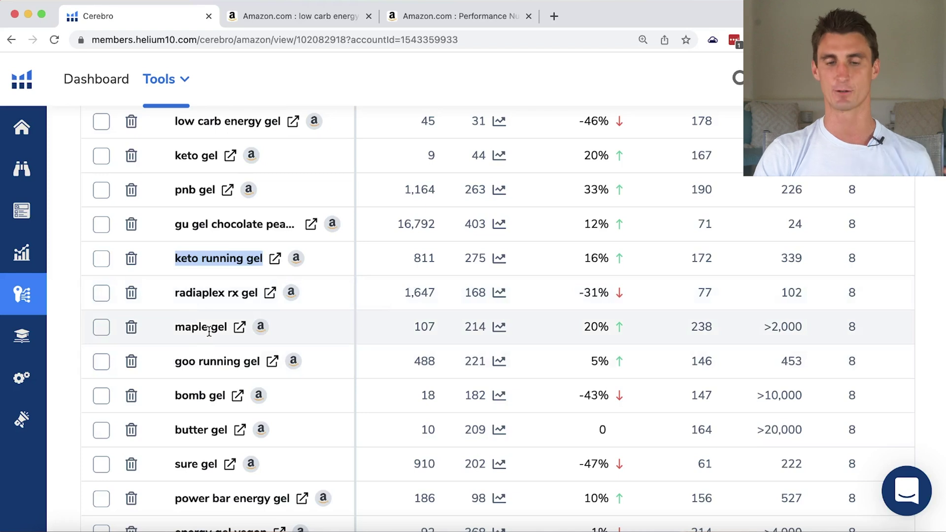
pyautogui.scroll(-1, 207, 345)
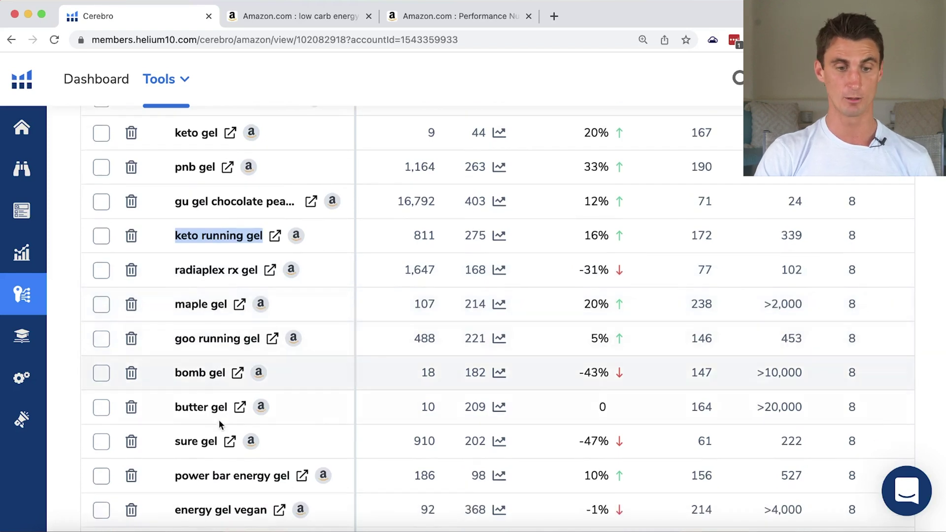
pyautogui.scroll(-4, 211, 414)
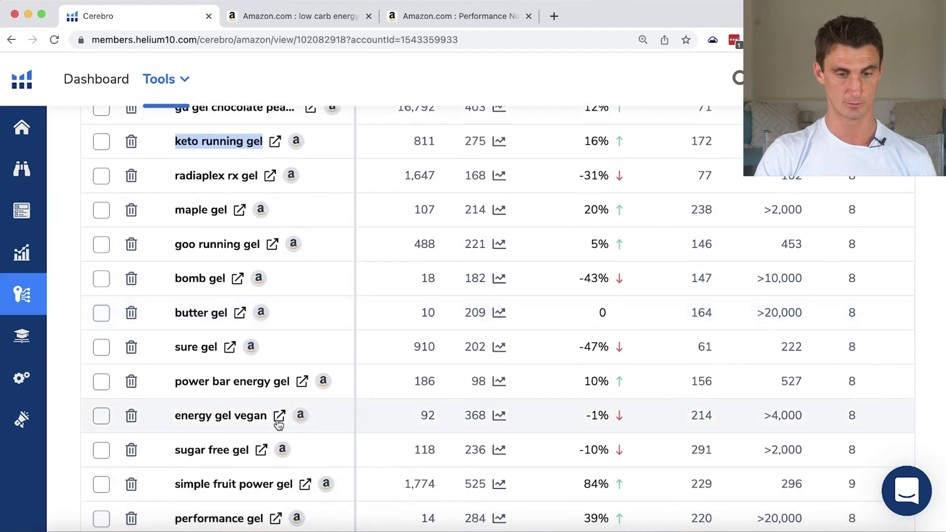
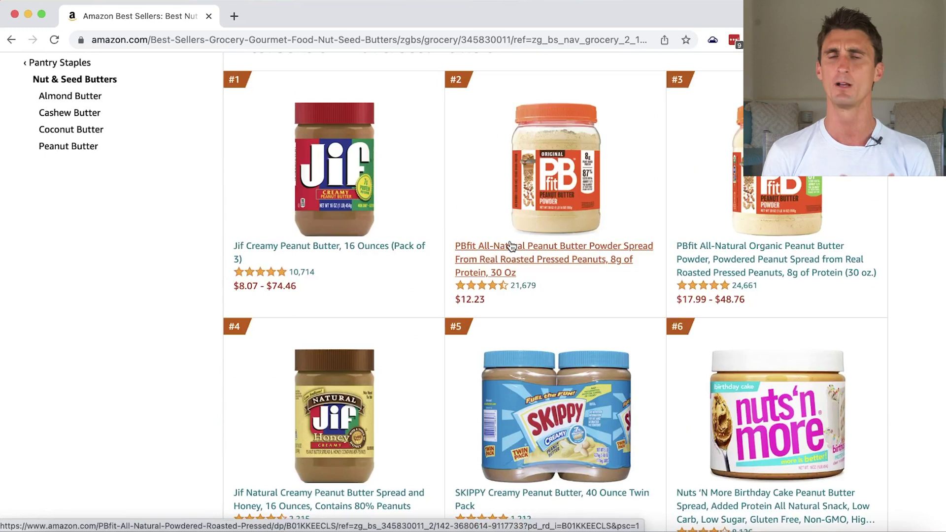
# Step: Browse the ranked products in Amazon's Nut & Seed Butters best sellers list
pyautogui.scroll(-10, 511, 245)
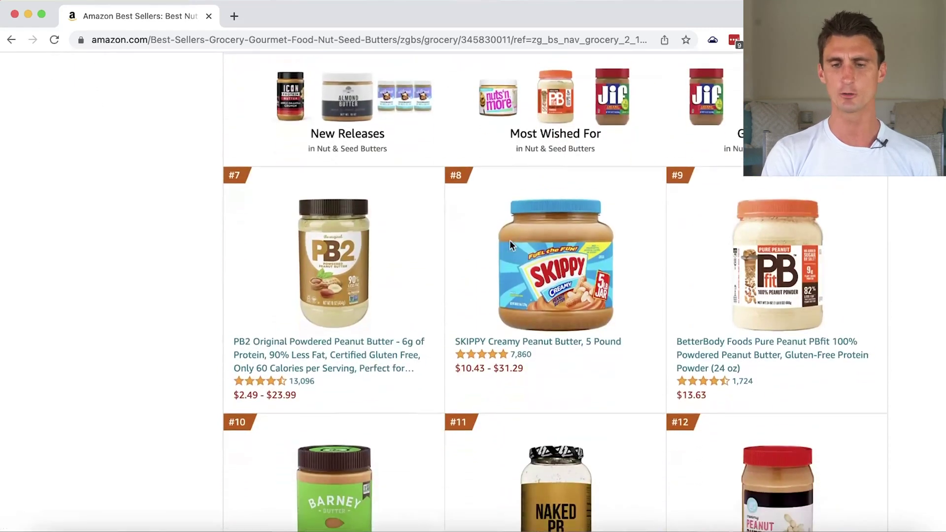
pyautogui.scroll(-6, 757, 314)
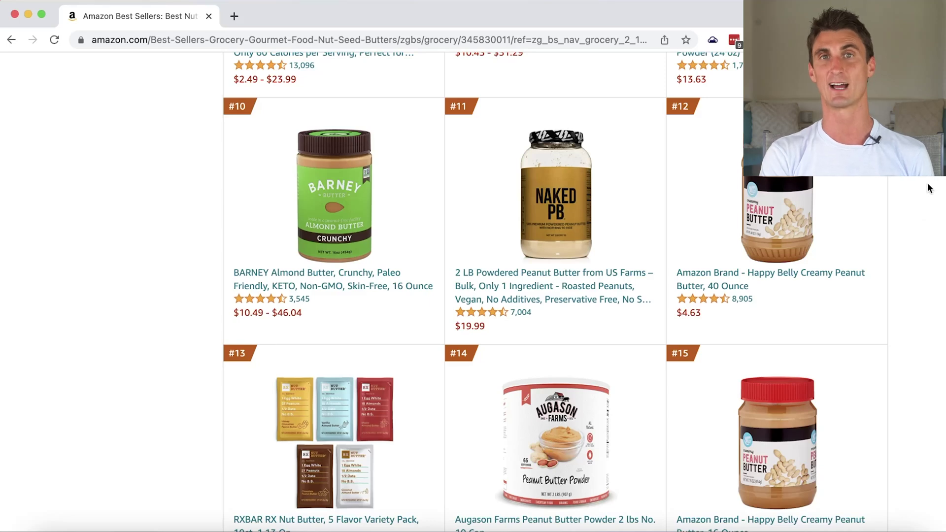
pyautogui.scroll(15, 927, 186)
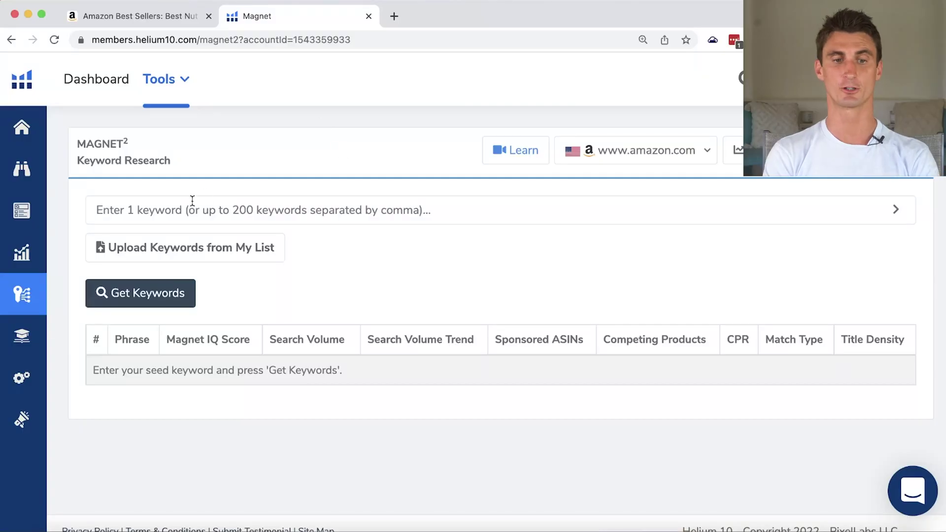
pyautogui.click(193, 200)
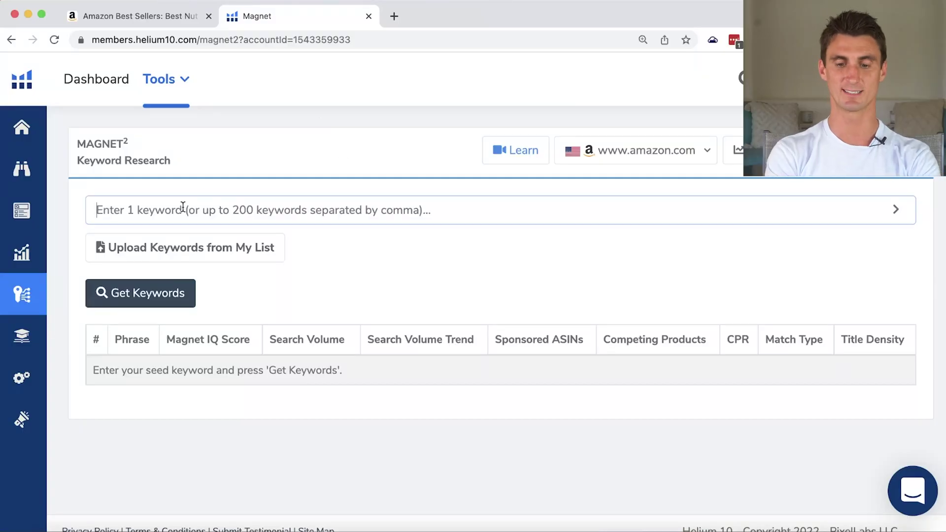
pyautogui.write('keto peanut ')
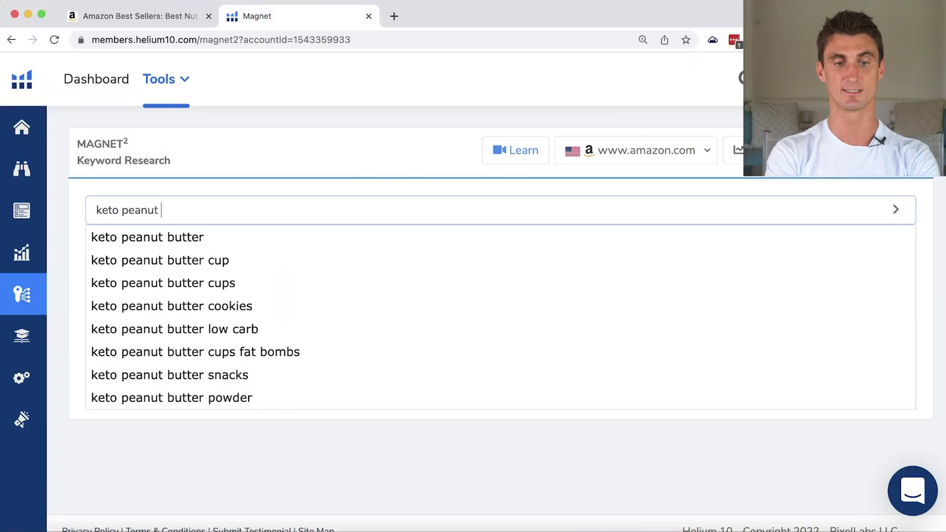
pyautogui.write('butter,')
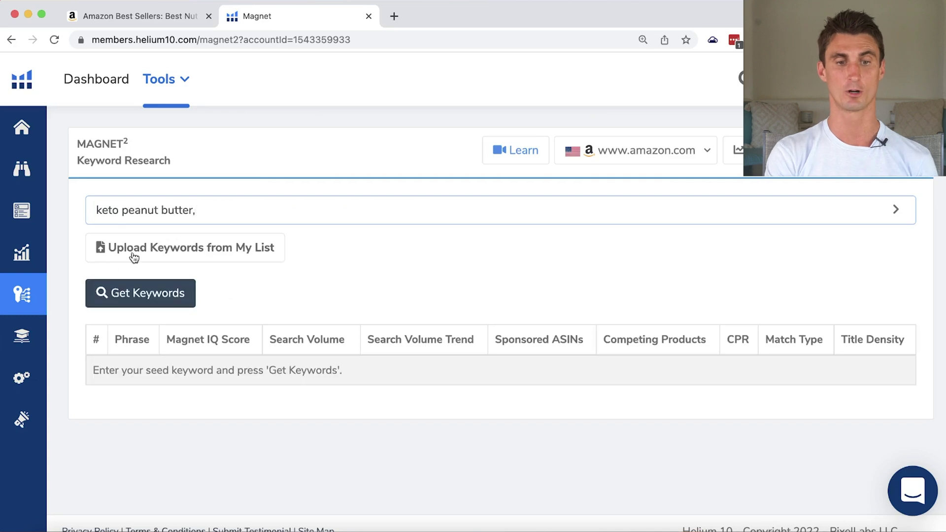
pyautogui.click(129, 291)
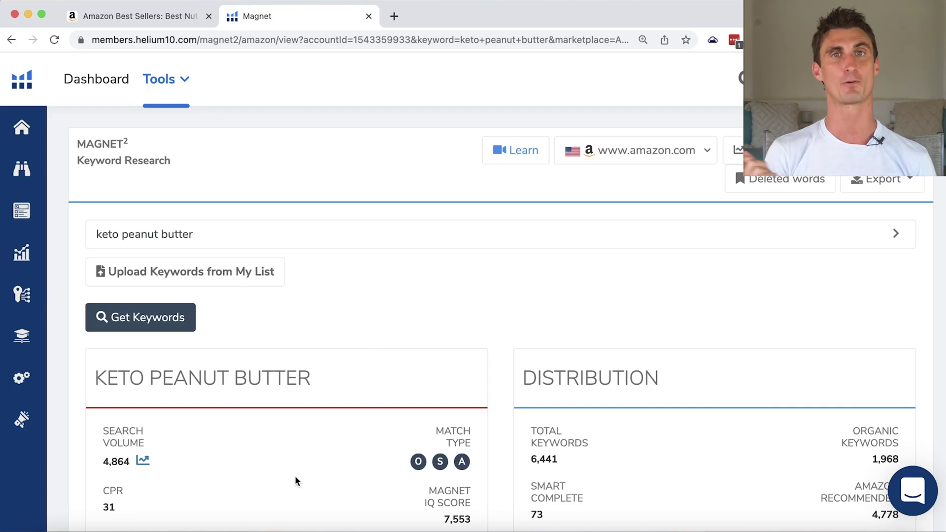
# Step: Close Magnet, go back to Amazon Best Sellers for any department, and look over the Health & Household best sellers
pyautogui.press('super+w')
pyautogui.click(83, 255)
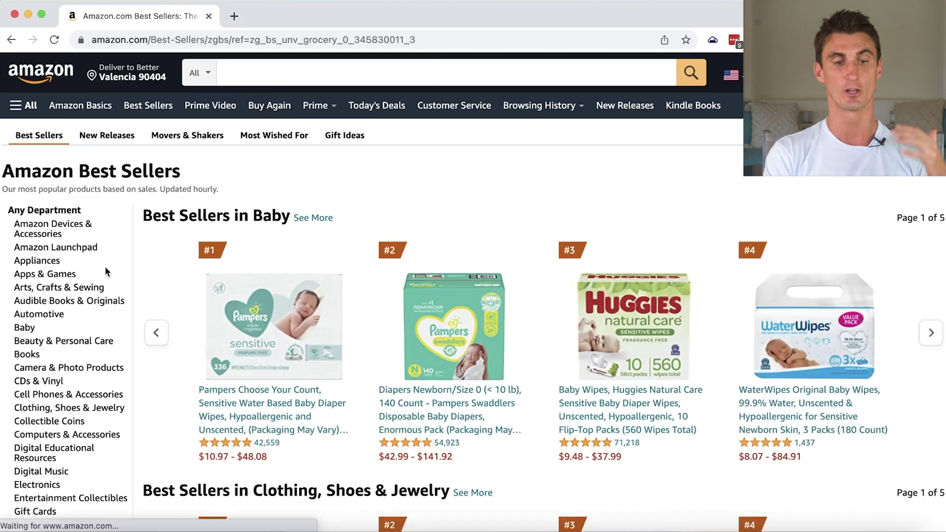
pyautogui.scroll(-2, 84, 435)
pyautogui.scroll(-3, 85, 435)
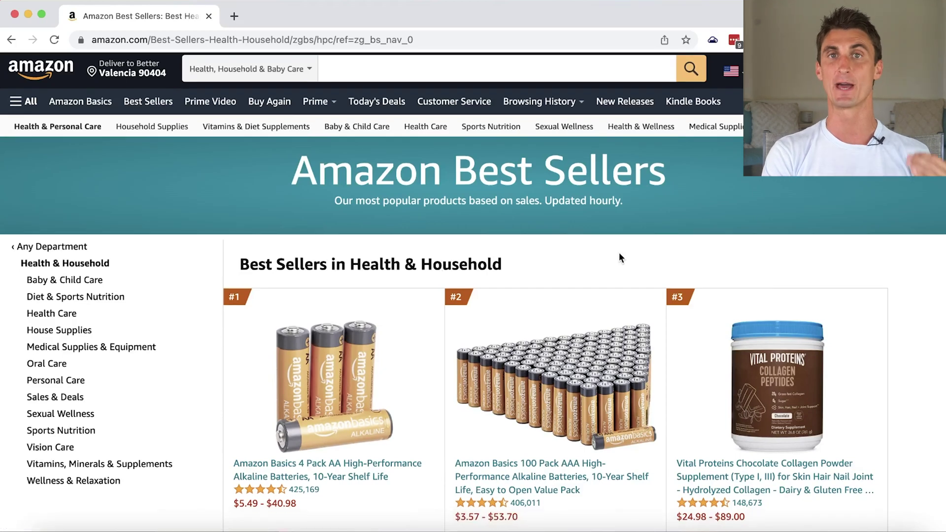
pyautogui.scroll(-4, 620, 257)
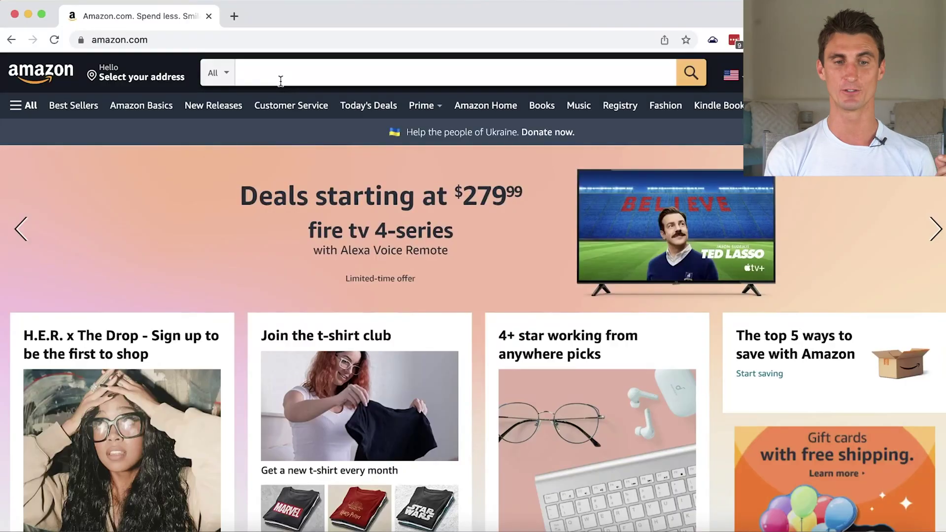
# Step: Check Amazon's search suggestions for "a", "b", "c" and "can" in turn, clearing the search text at the end
pyautogui.click(281, 81)
pyautogui.write('a')
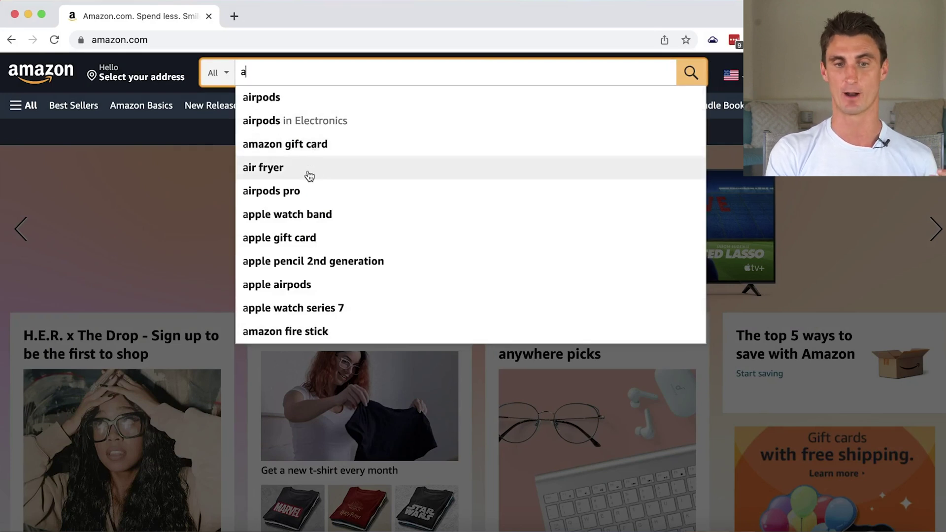
pyautogui.write('b')
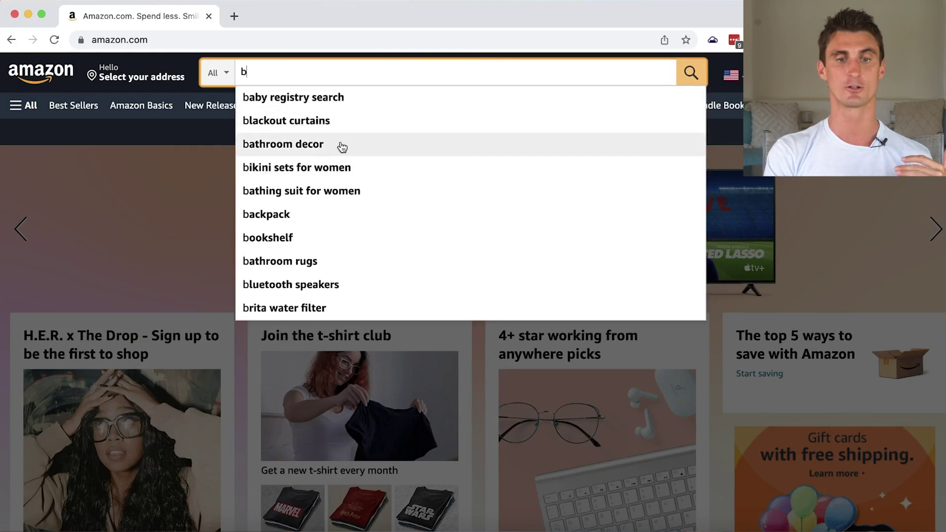
pyautogui.write('c')
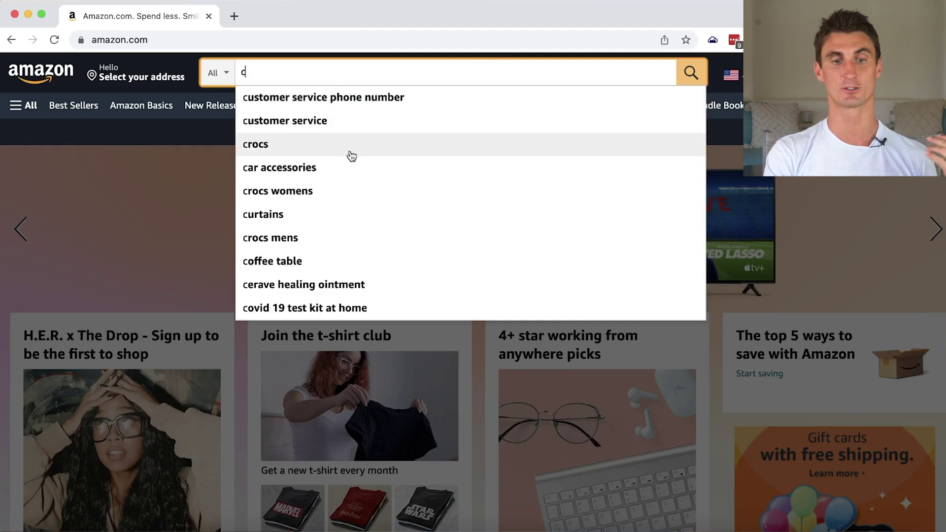
pyautogui.write('an')
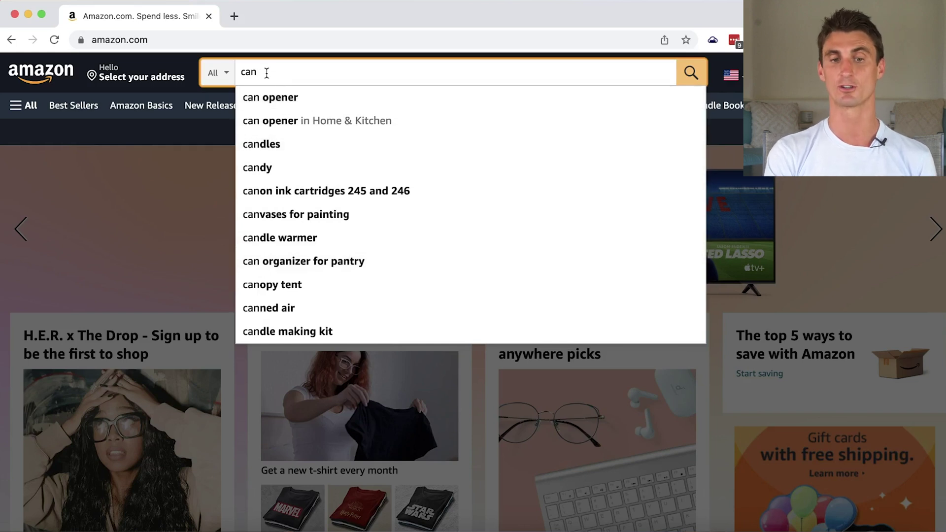
pyautogui.press('BackSpace')
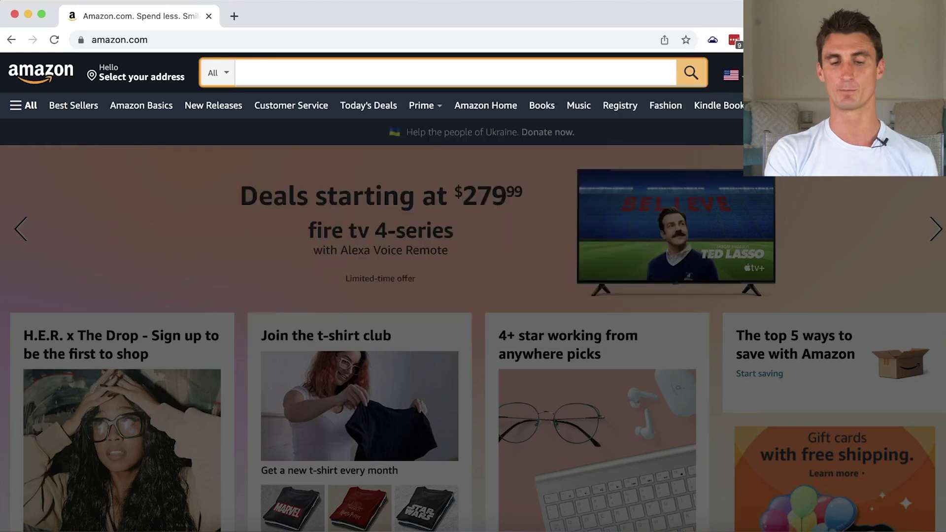
# Step: Check Amazon's search suggestions for "a" and "b"
pyautogui.write('a')
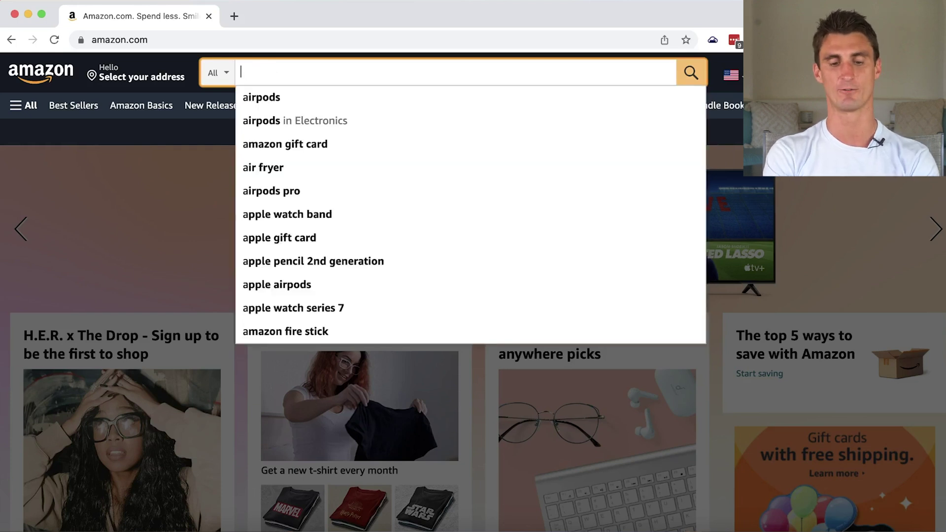
pyautogui.press('BackSpace')
pyautogui.write('b')
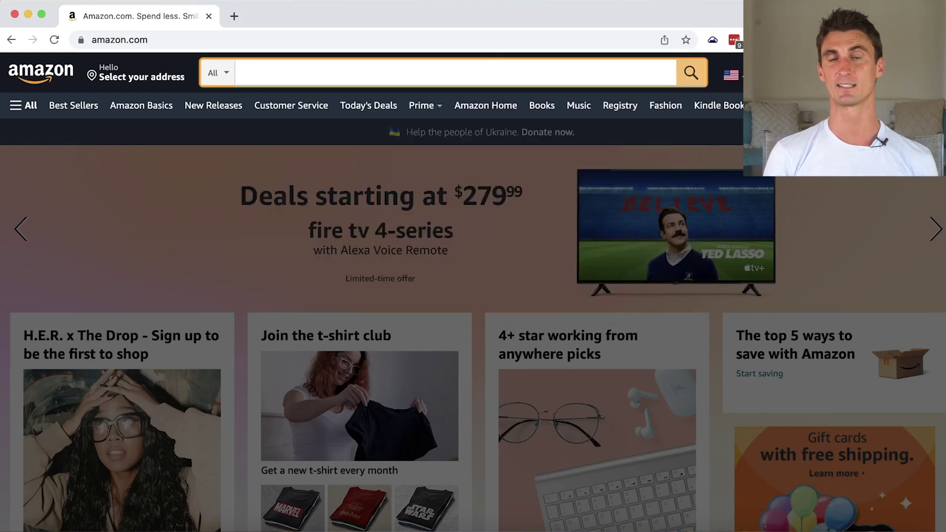
# Step: Search Amazon for "vegan candy" from the suggestions for "vegan ca" and look over the search results
pyautogui.write('vegan')
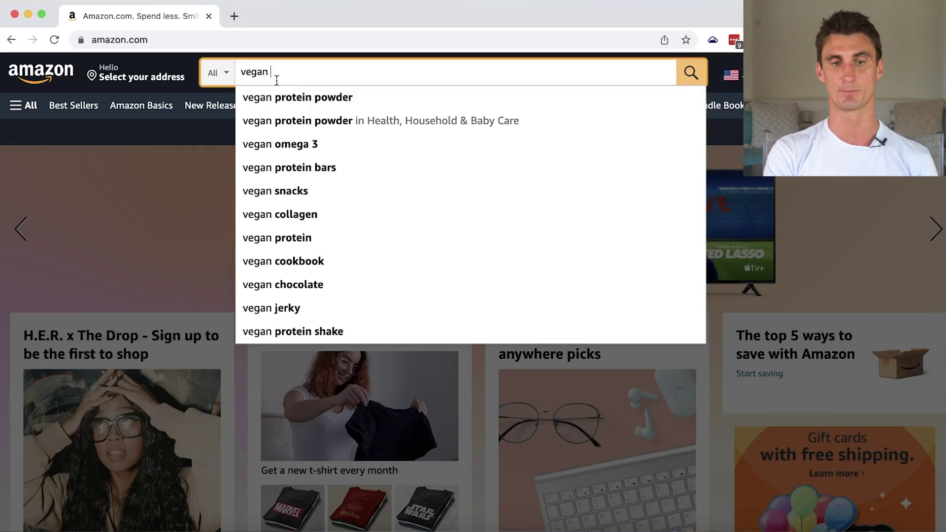
pyautogui.write('ca')
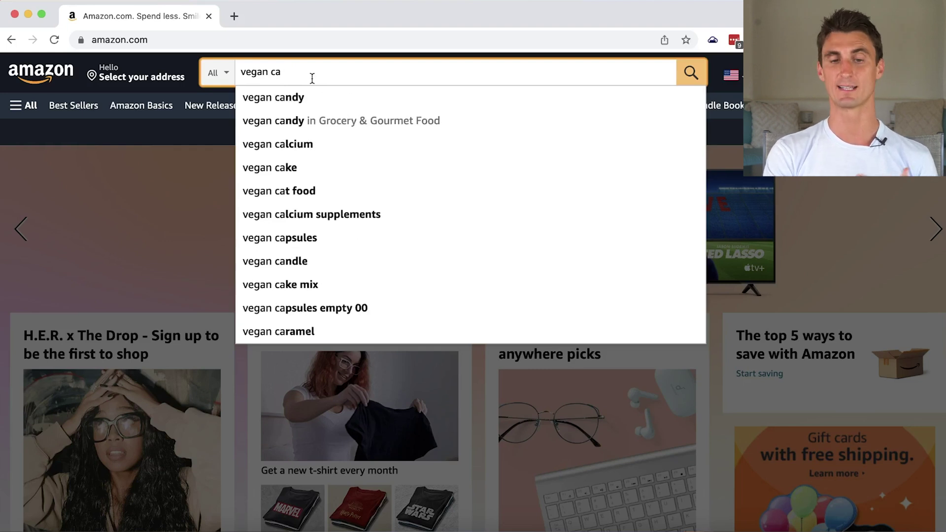
pyautogui.click(303, 105)
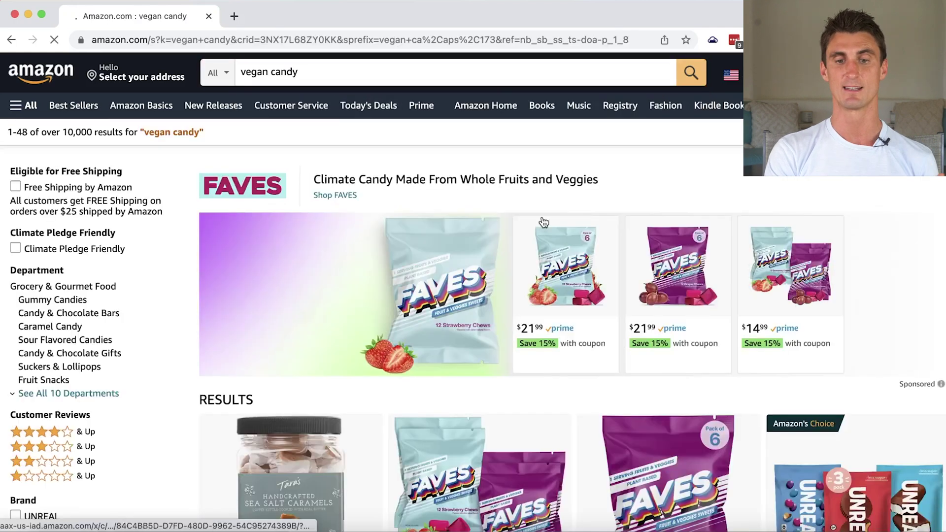
pyautogui.scroll(-5, 747, 259)
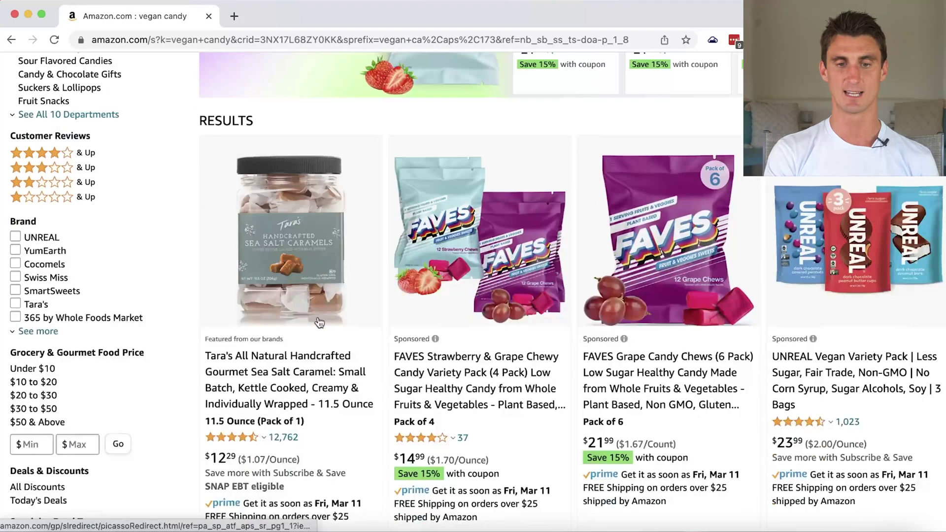
pyautogui.scroll(-20, 761, 391)
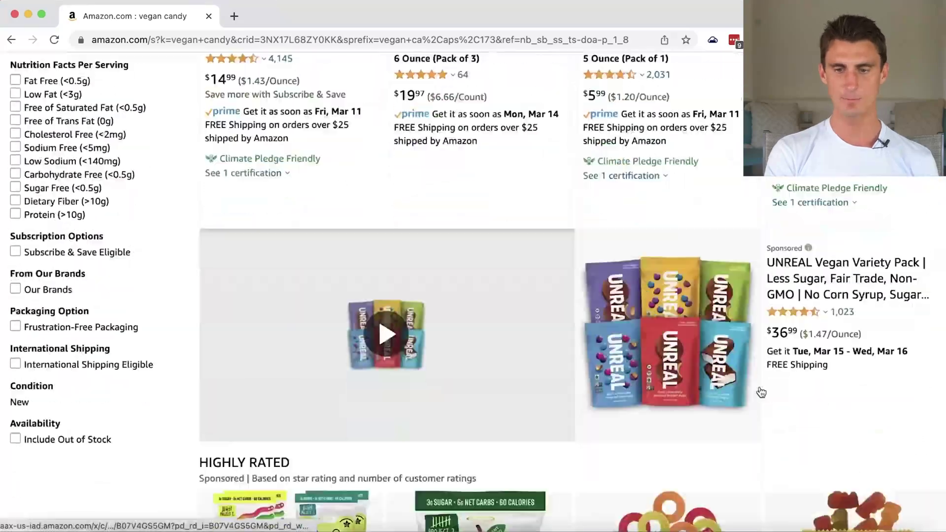
pyautogui.scroll(15, 760, 391)
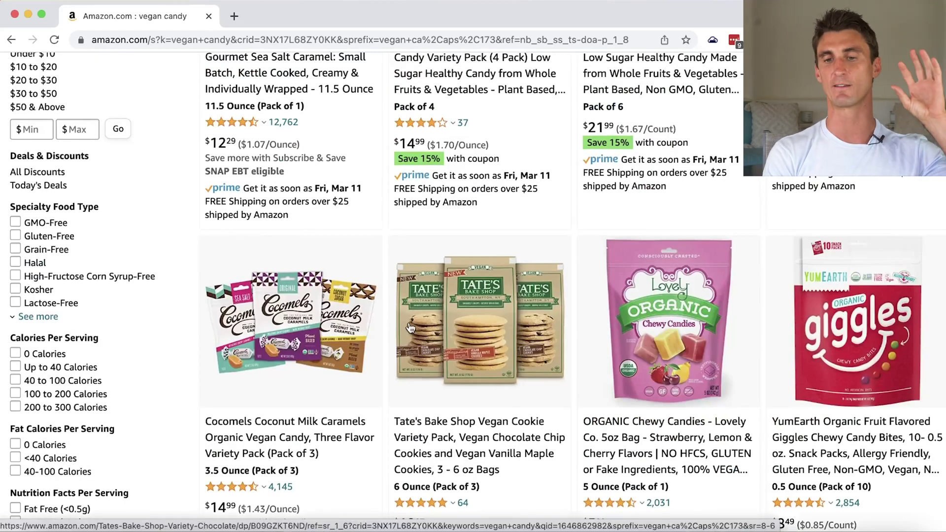
pyautogui.scroll(10, 410, 328)
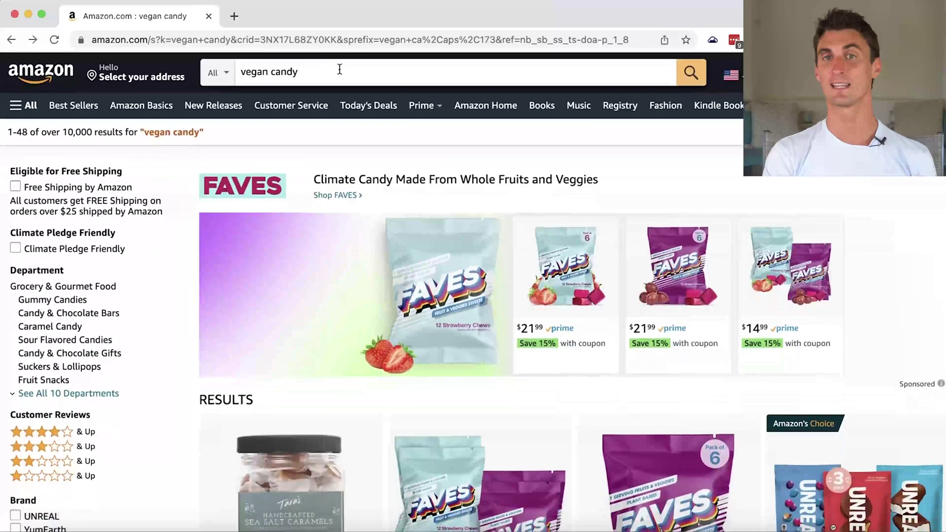
pyautogui.click(342, 70)
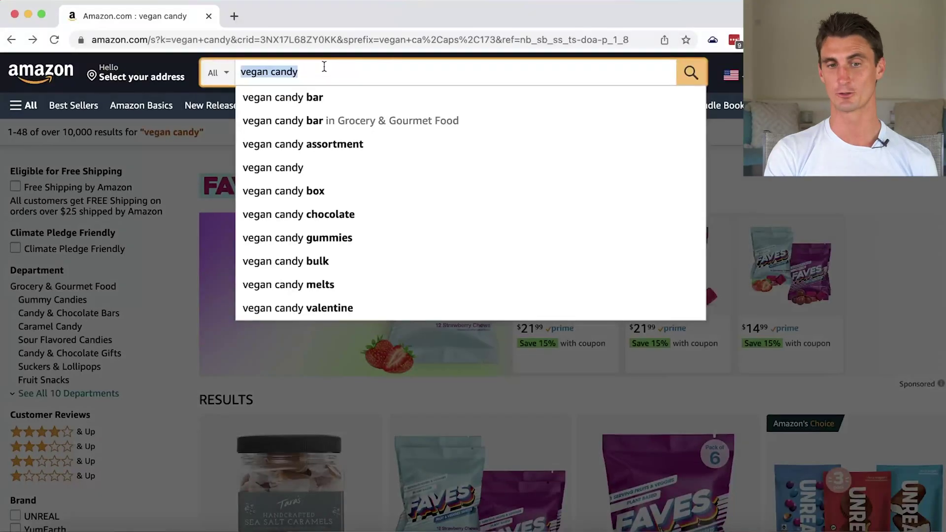
pyautogui.click(834, 192)
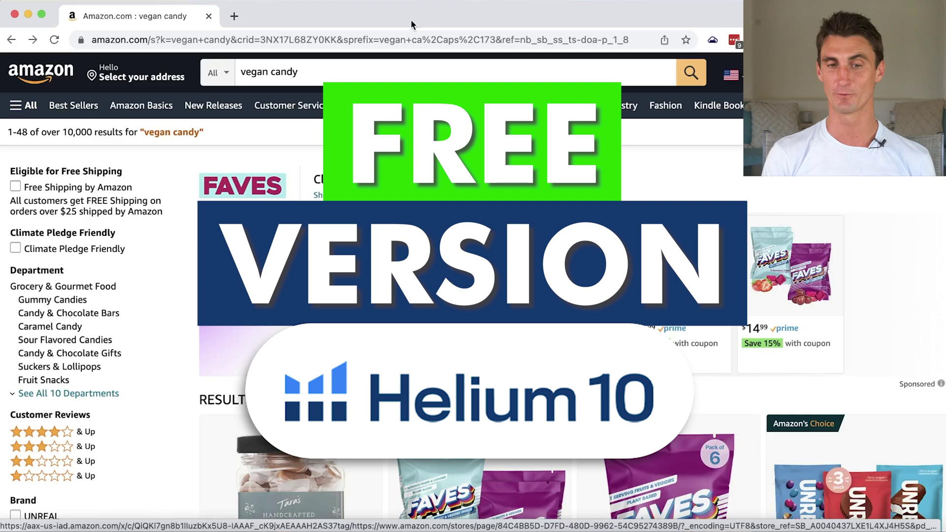
pyautogui.doubleClick(300, 71)
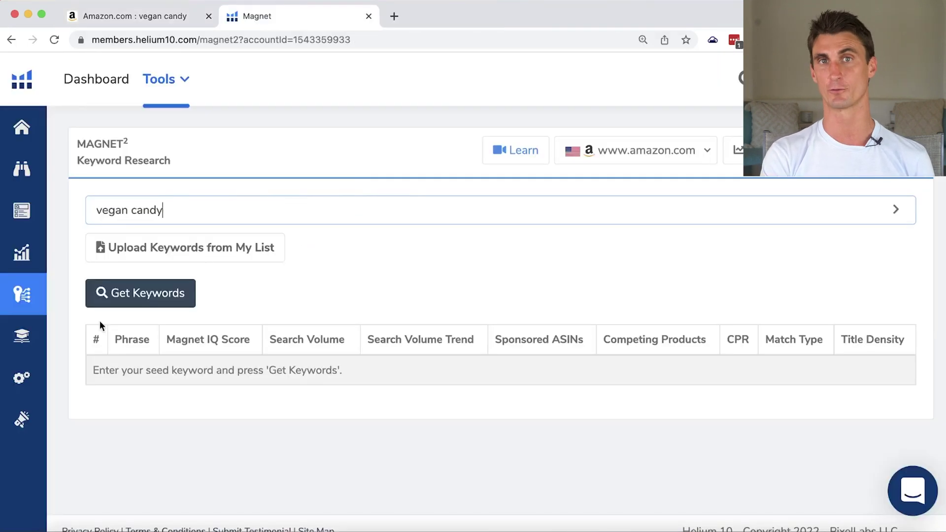
pyautogui.click(113, 298)
pyautogui.scroll(-3, 160, 332)
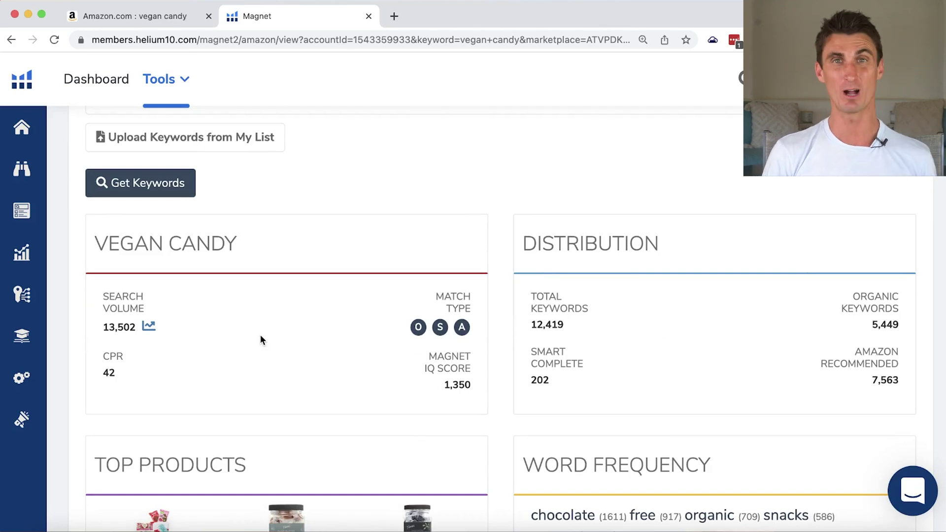
pyautogui.scroll(3, 194, 194)
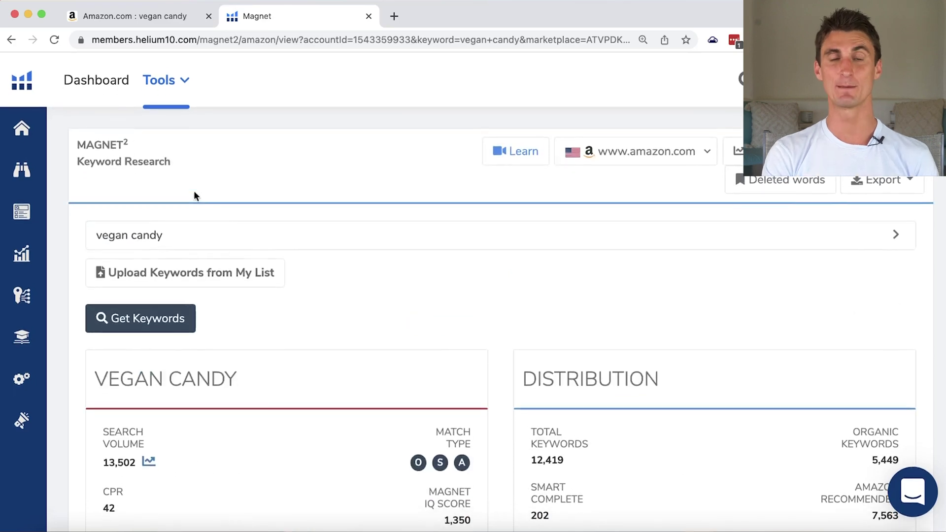
# Step: Run a Magnet keyword search for "vegan candy bar" and close Magnet
pyautogui.click(176, 236)
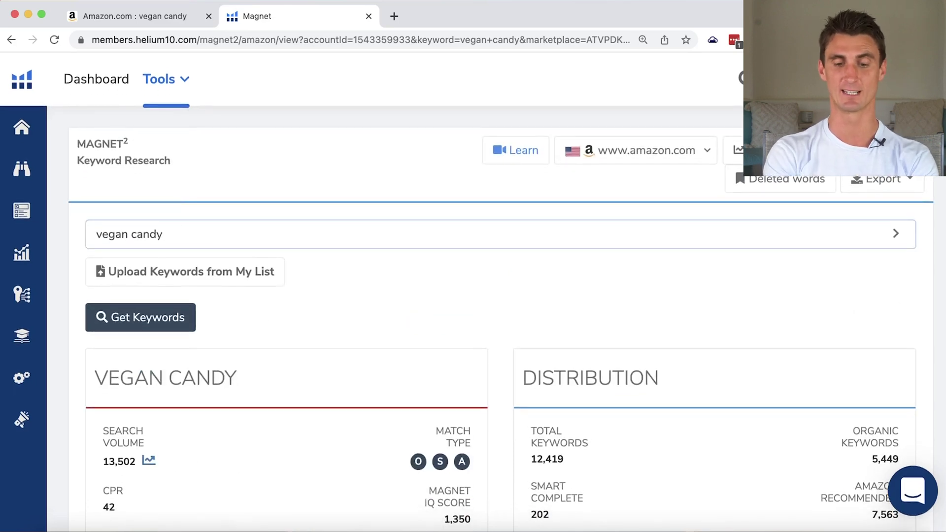
pyautogui.press('Return')
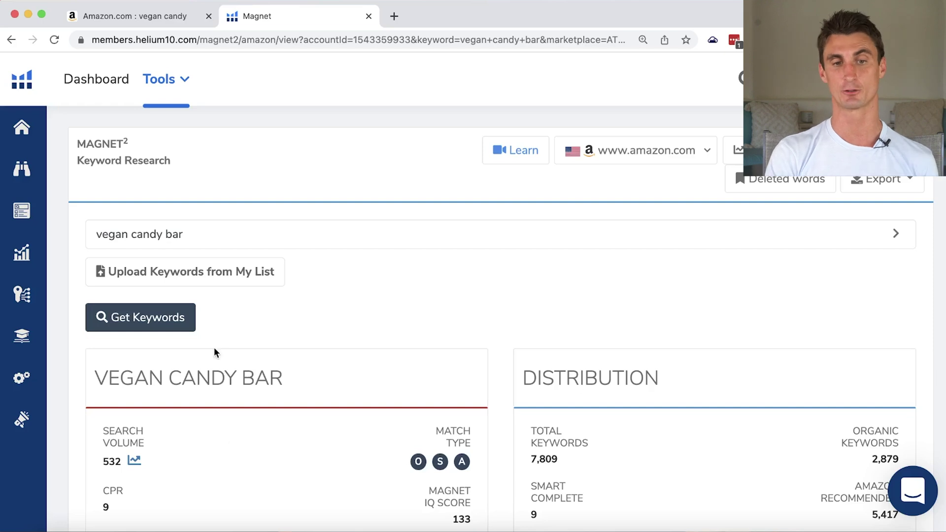
pyautogui.press('super+w')
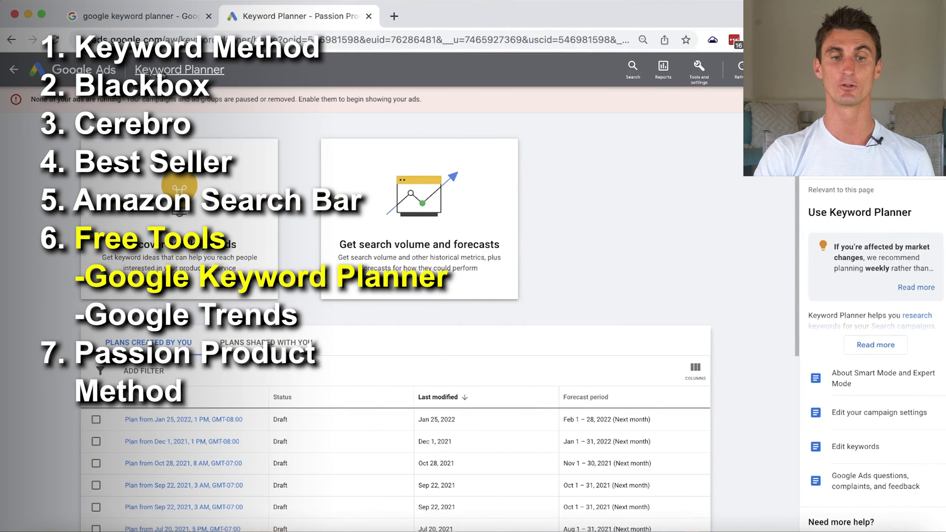
# Step: Look at the Google results for "google keyword planner" and return to Keyword Planner through the Google Ads planning tools
pyautogui.click(165, 23)
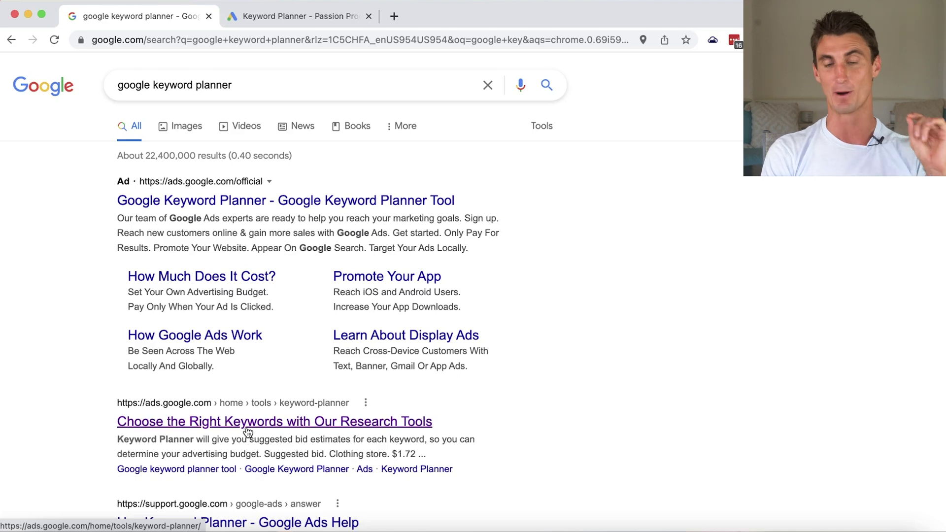
pyautogui.click(305, 14)
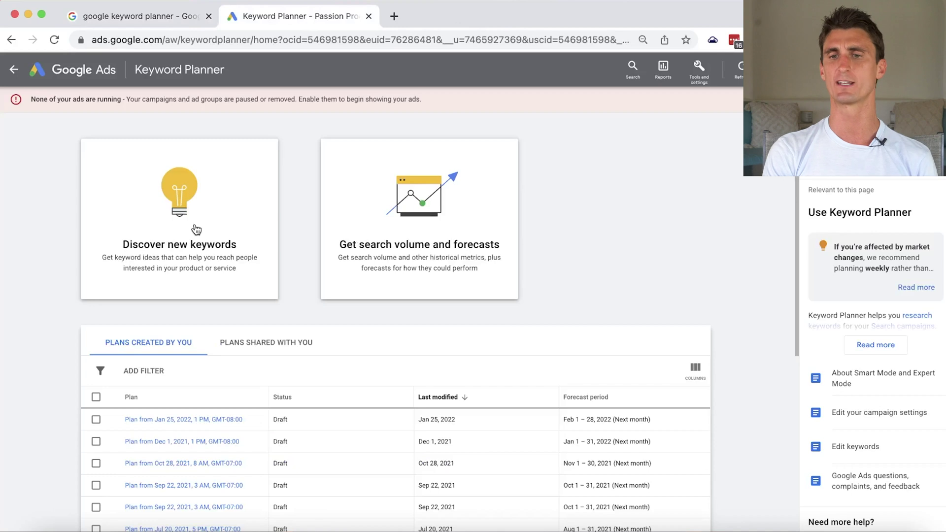
pyautogui.click(700, 69)
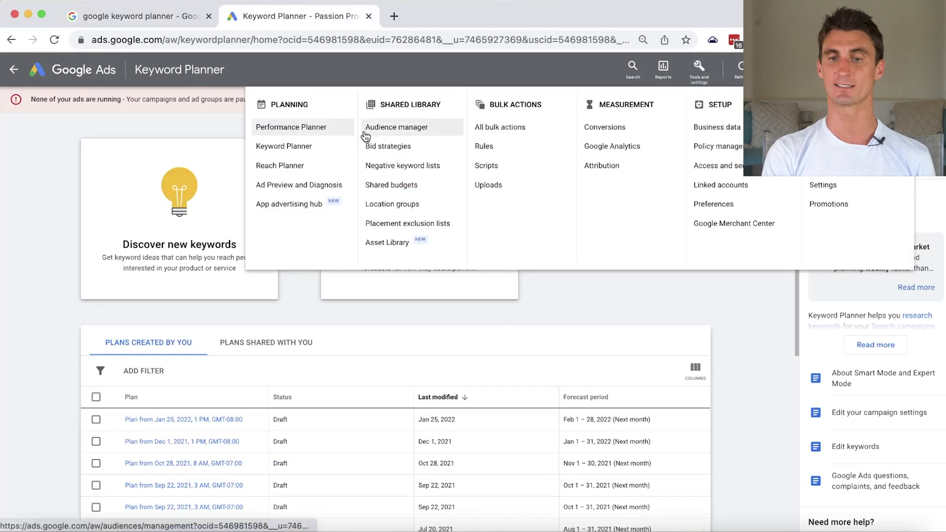
pyautogui.click(301, 148)
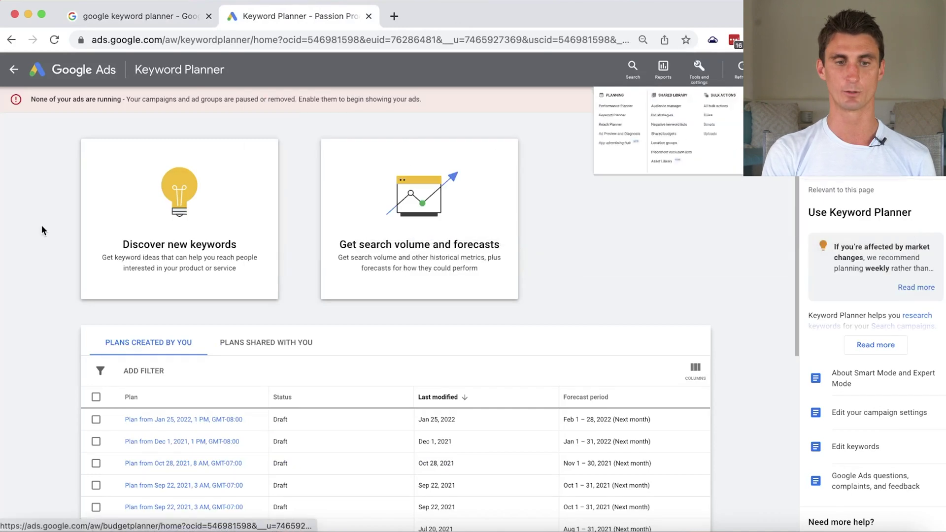
# Step: Discover new keywords in Google's Keyword Planner for "vegan candy", using English and United States
pyautogui.click(197, 233)
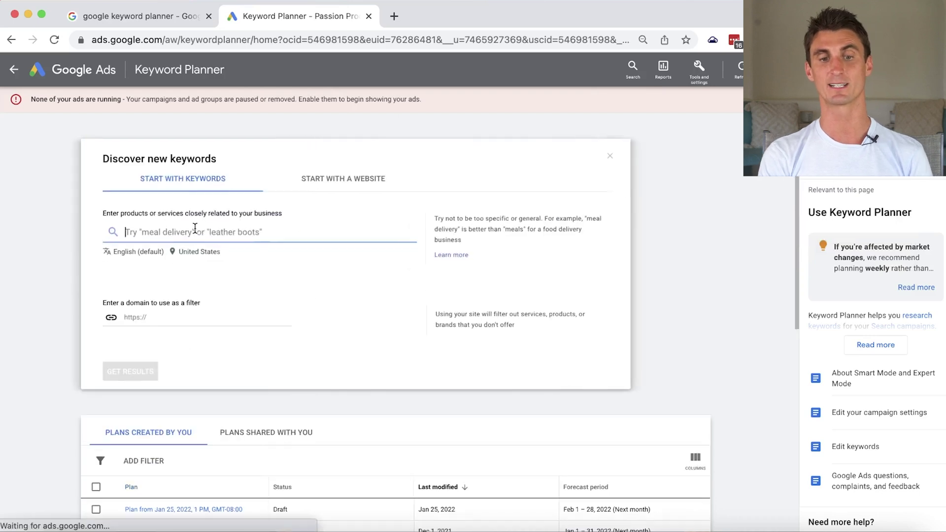
pyautogui.write('vegan candy')
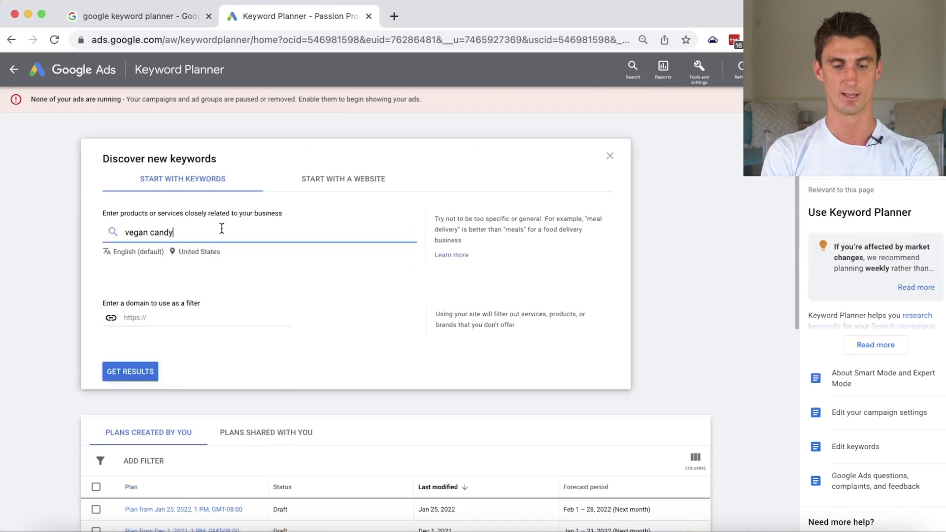
pyautogui.click(133, 375)
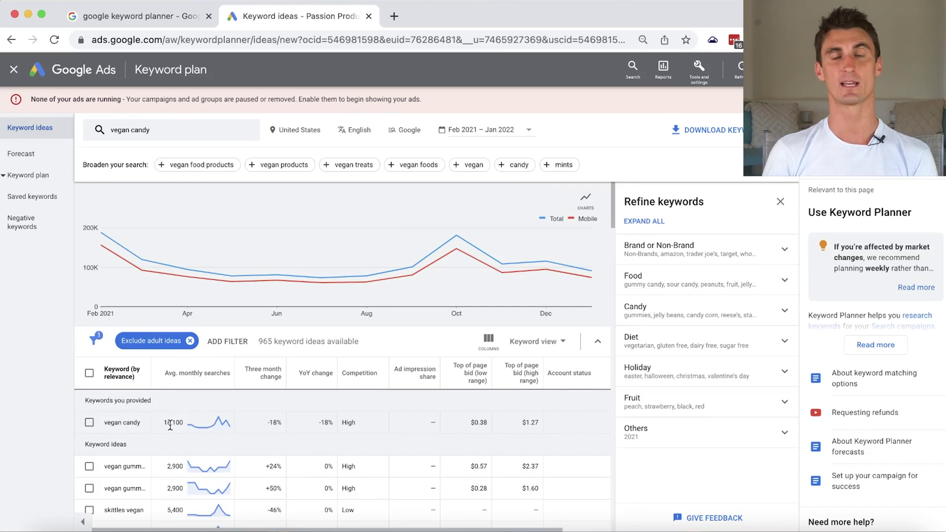
# Step: Examine the search trend chart and the monthly searches and competition of "vegan candy" and its related keyword ideas
pyautogui.moveTo(141, 422); pyautogui.dragTo(96, 425)
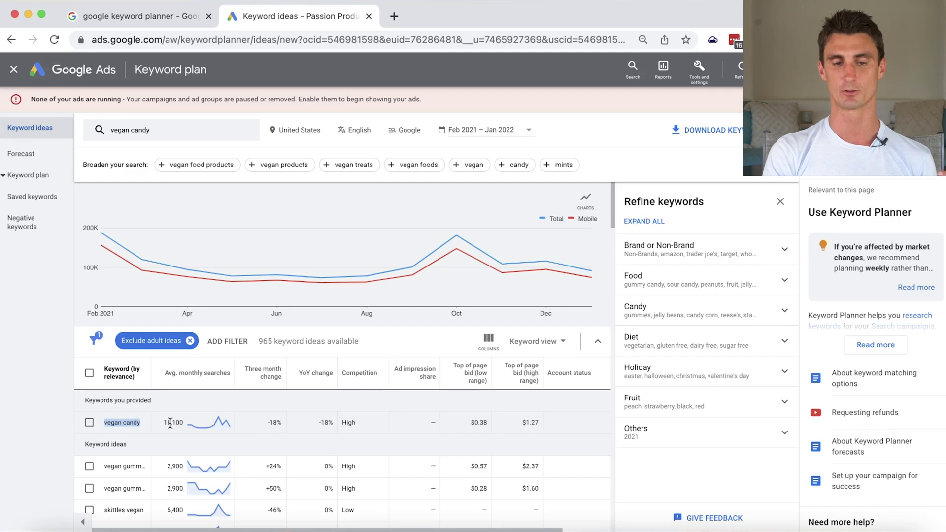
pyautogui.scroll(-1, 171, 423)
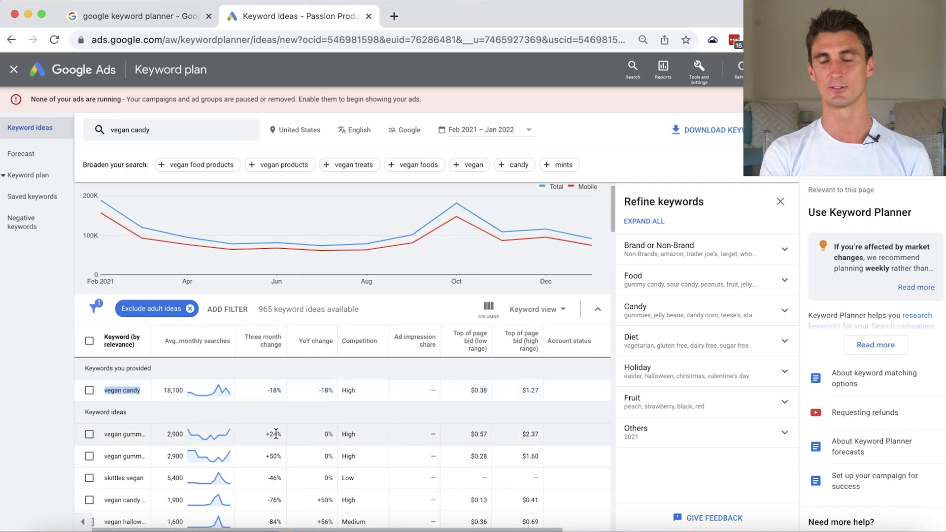
pyautogui.scroll(-4, 276, 434)
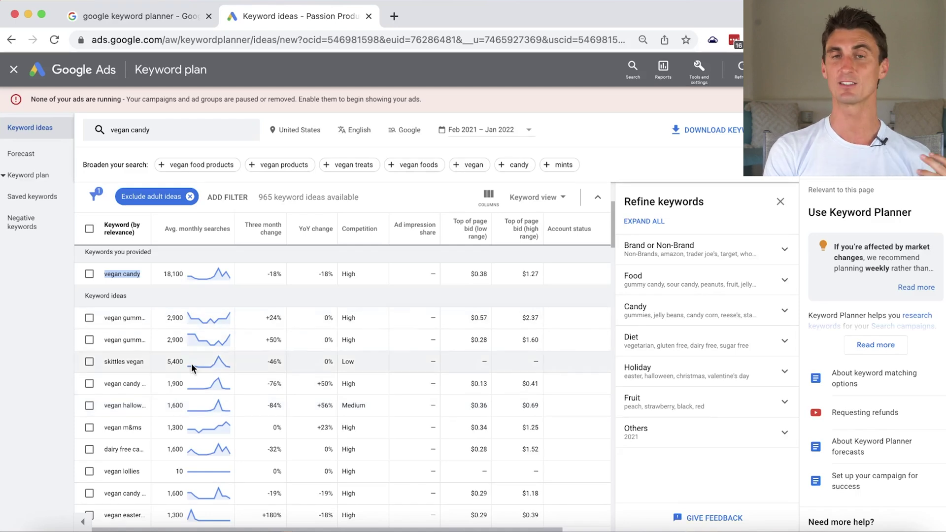
pyautogui.moveTo(192, 365)
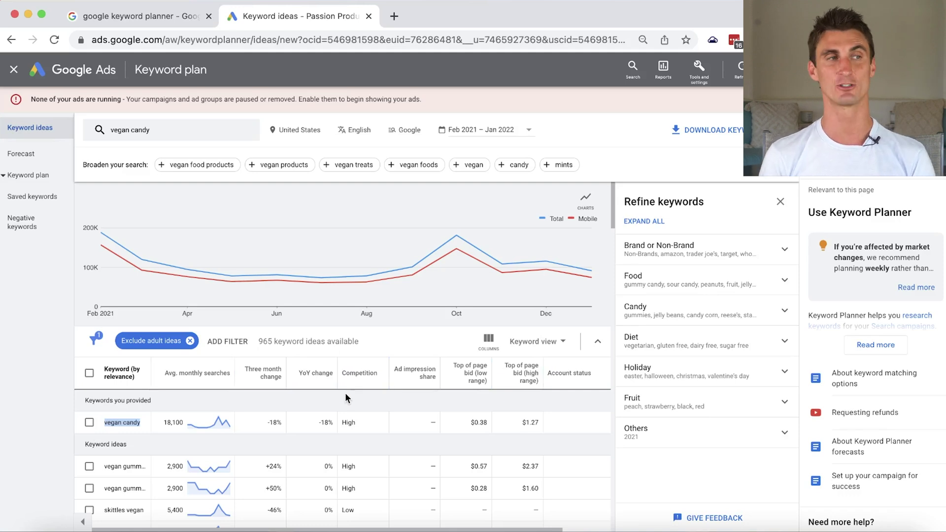
pyautogui.scroll(-4, 130, 355)
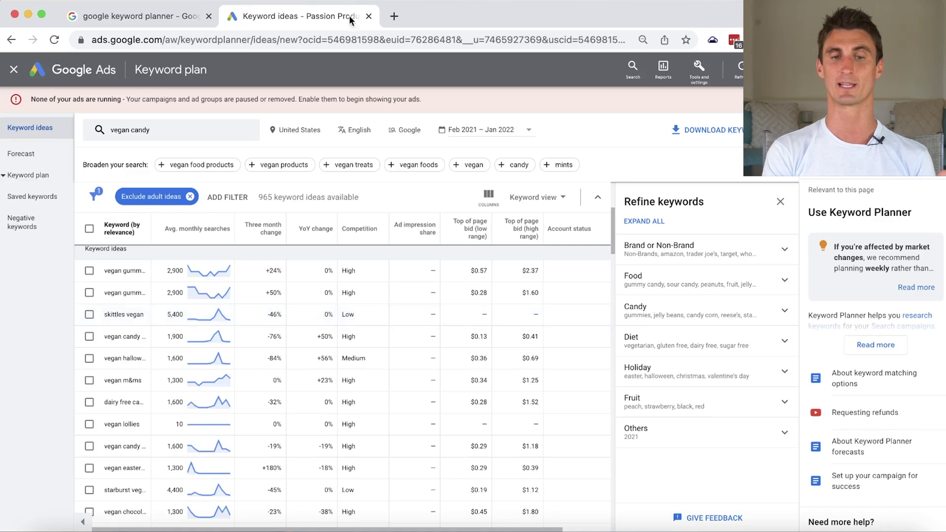
pyautogui.scroll(3, 273, 310)
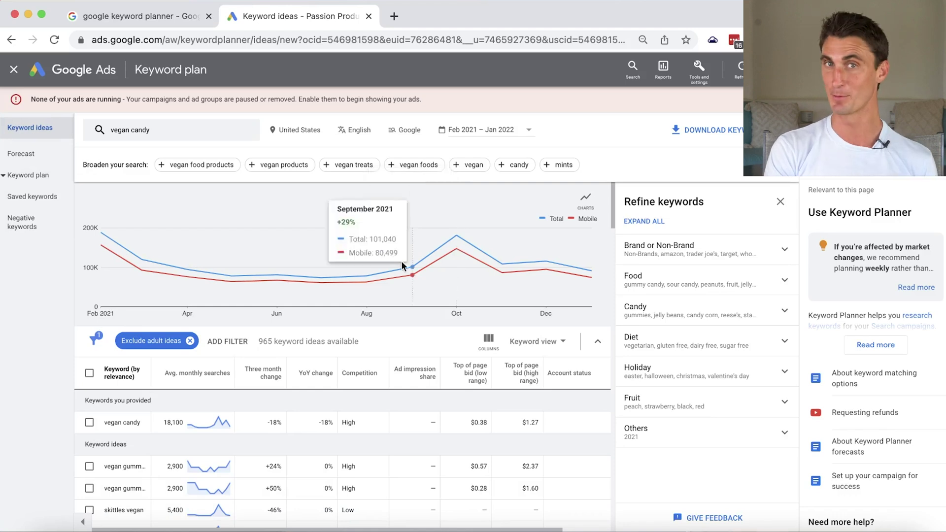
# Step: Search Google for "google trends tool" in a new tab and open Google Trends
pyautogui.click(399, 20)
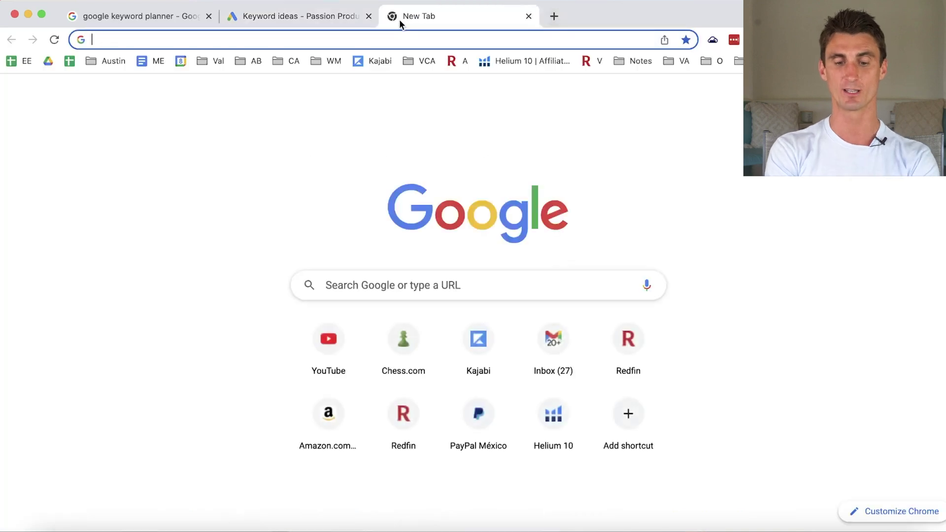
pyautogui.write('google. trends tool')
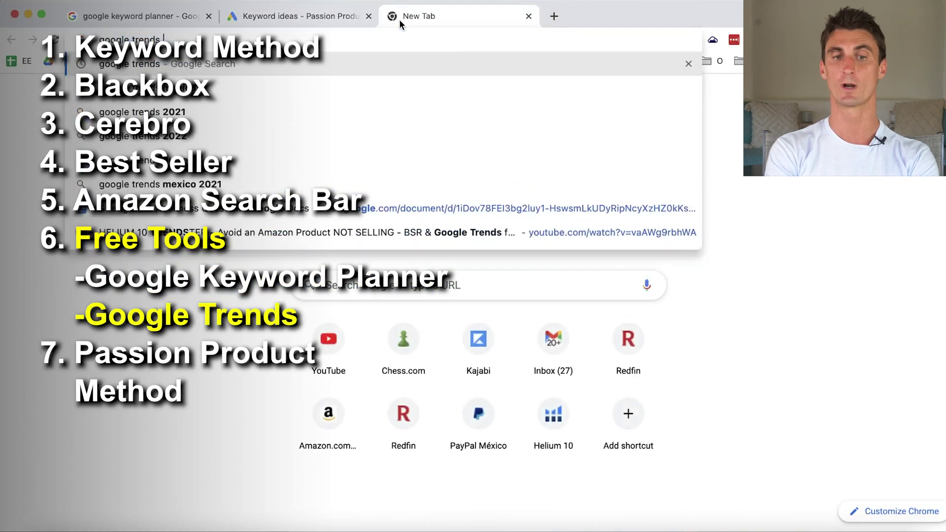
pyautogui.press('Return')
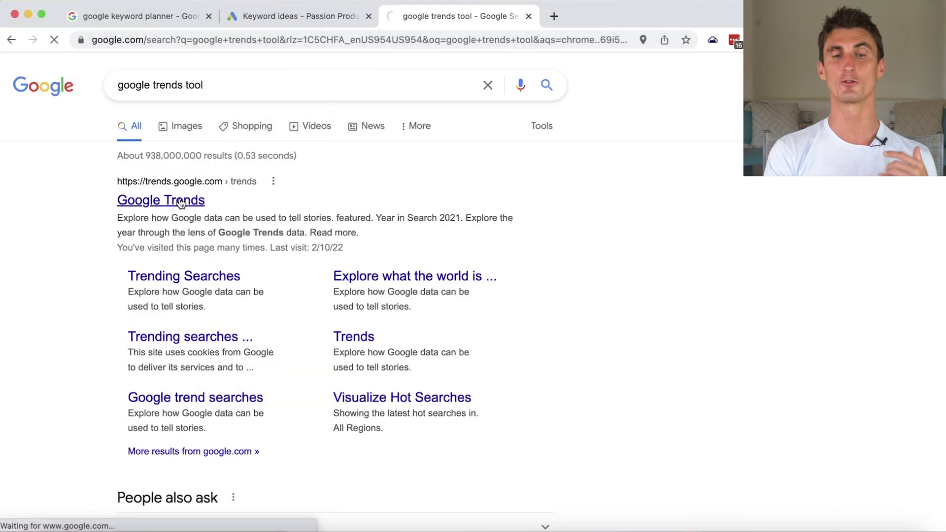
pyautogui.click(180, 201)
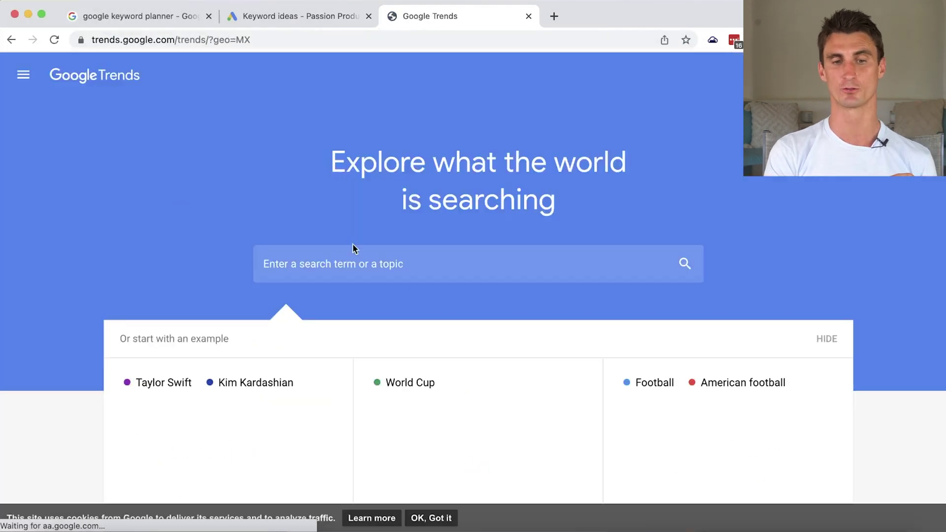
# Step: Explore the search term "vegan" in Google Trends and set the time range to 2004 - present
pyautogui.click(401, 269)
pyautogui.write('vegan')
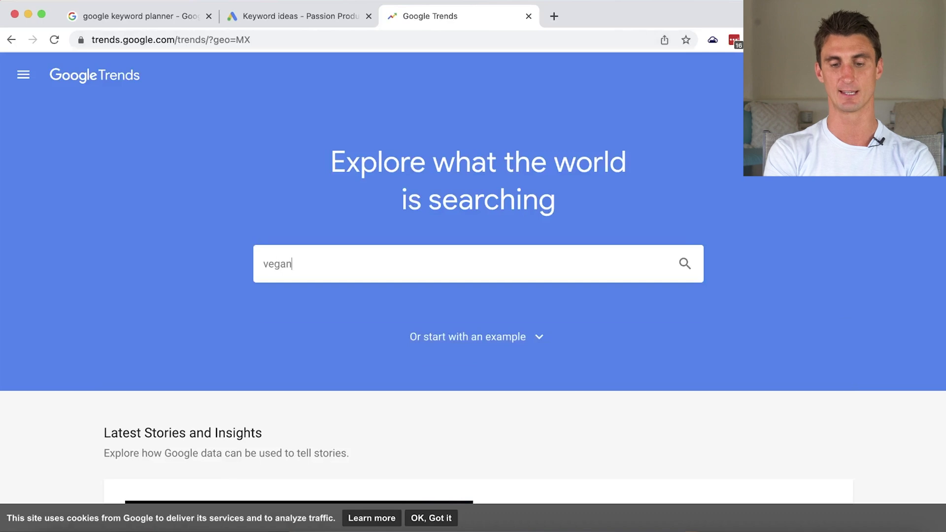
pyautogui.press('Return')
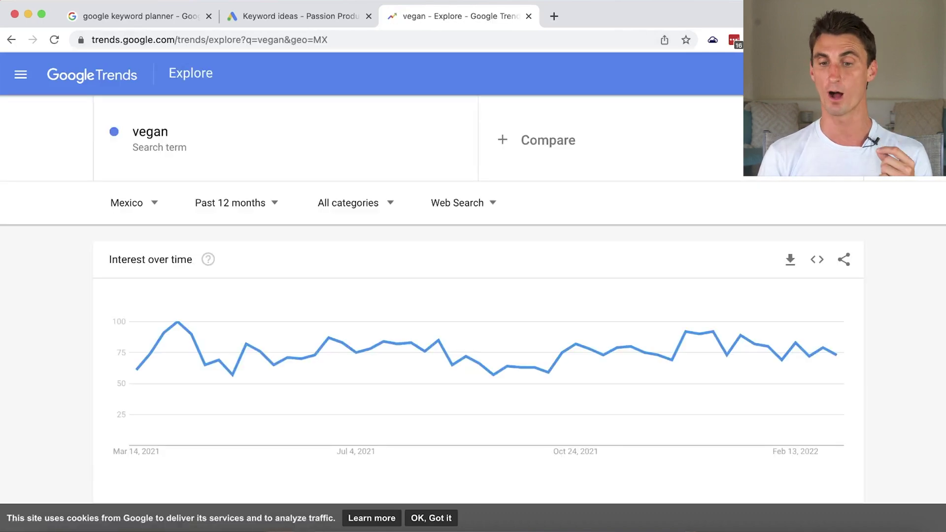
pyautogui.click(256, 204)
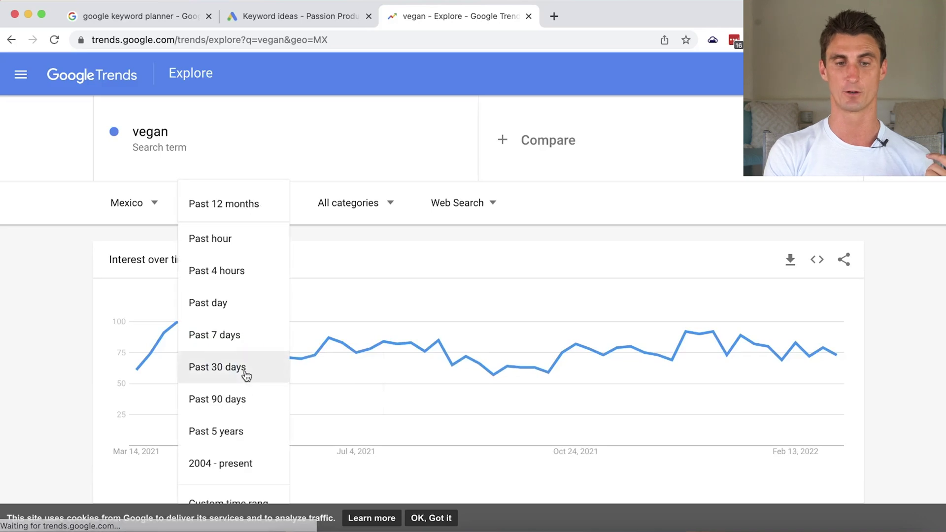
pyautogui.click(249, 465)
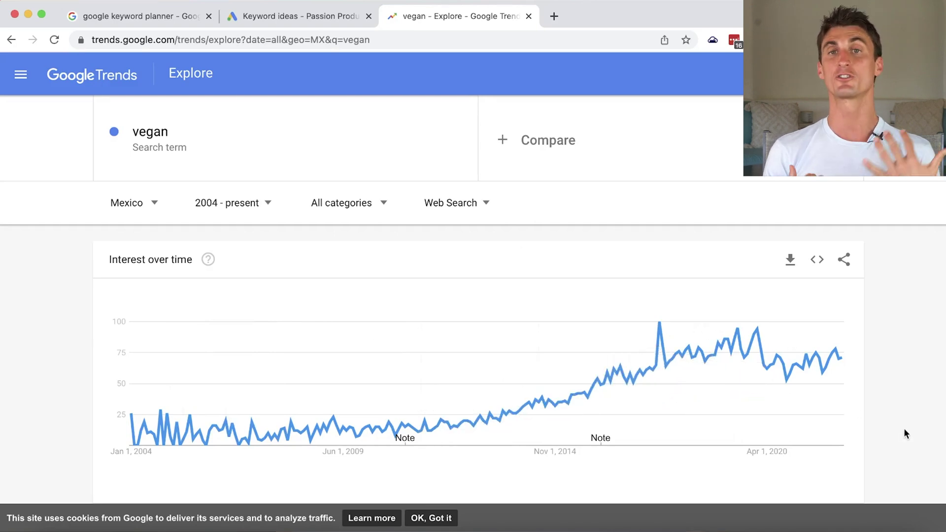
# Step: Replace the search term with "keto" and examine its interest over time around the peak and in the most recent months
pyautogui.click(216, 125)
pyautogui.write('keto')
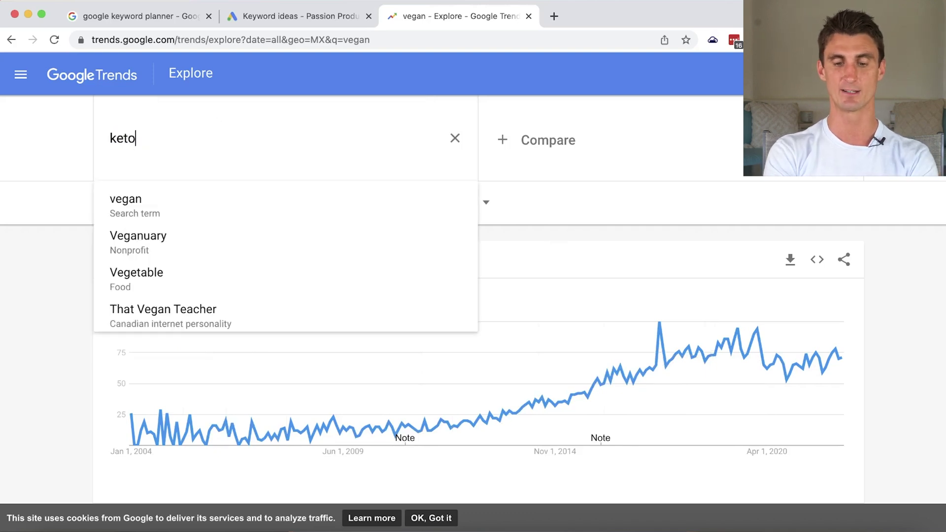
pyautogui.press('Return')
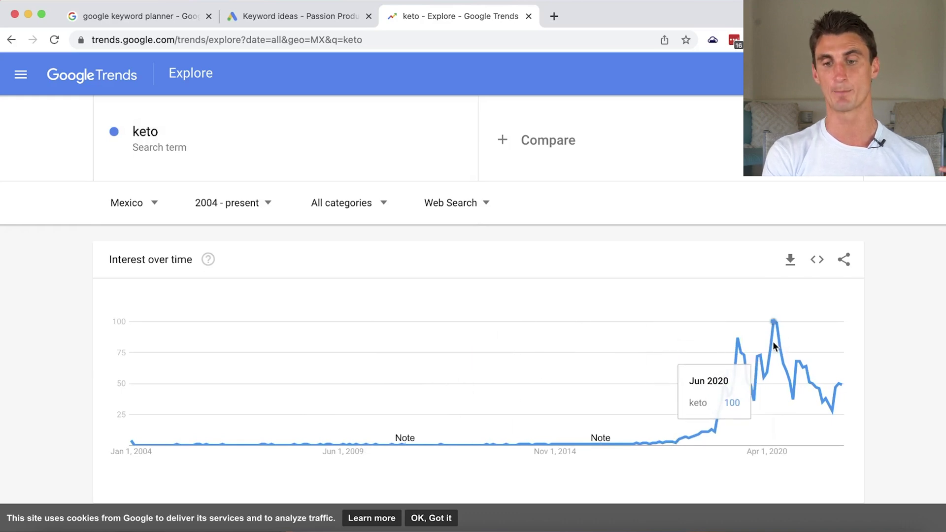
pyautogui.moveTo(841, 396)
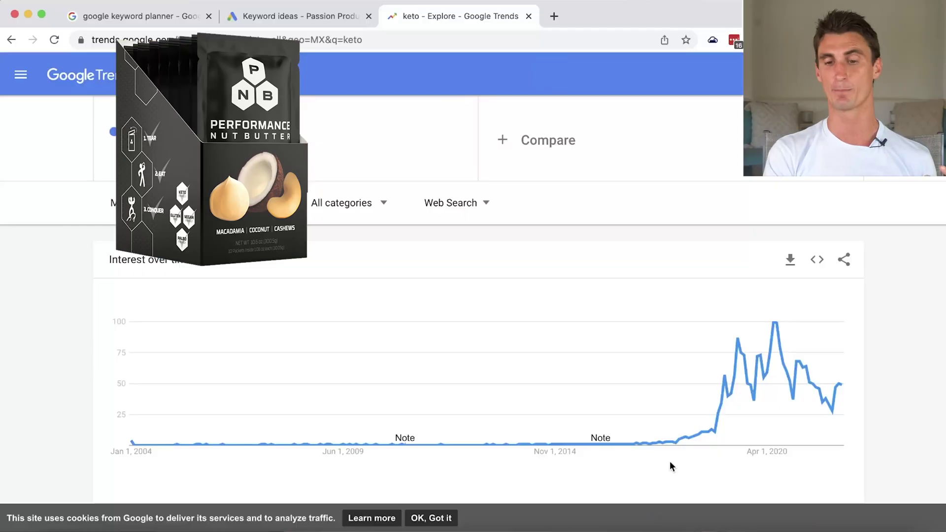
pyautogui.moveTo(676, 442)
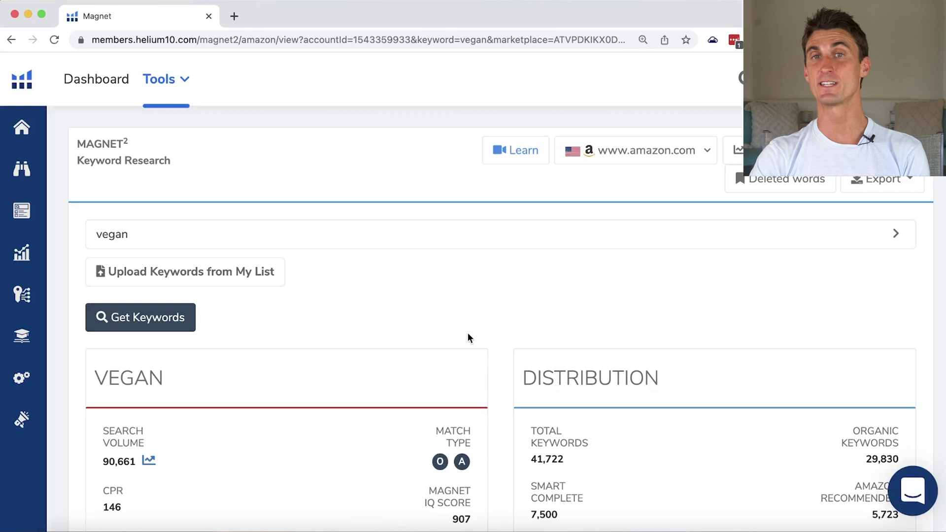
# Step: View the All Time search volume history for "vegan" in Helium 10 Magnet, and close the chart
pyautogui.scroll(-3, 469, 332)
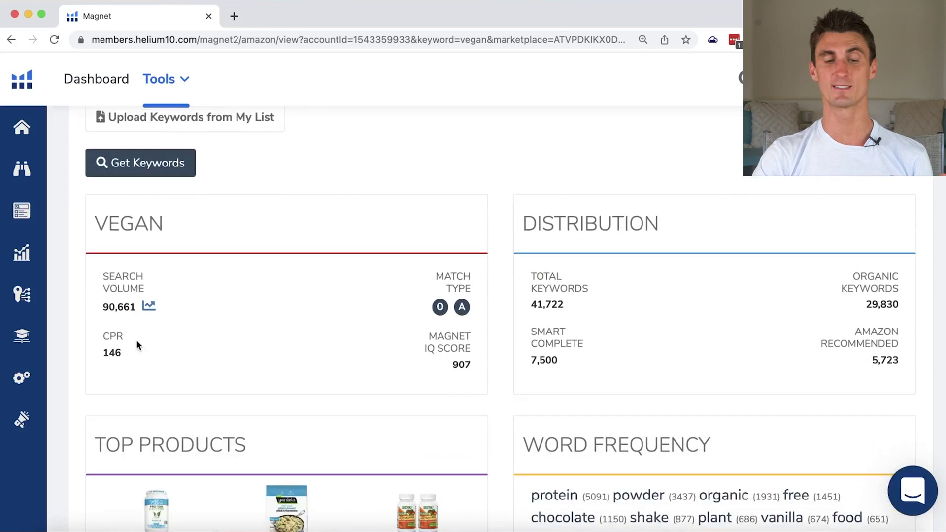
pyautogui.click(148, 305)
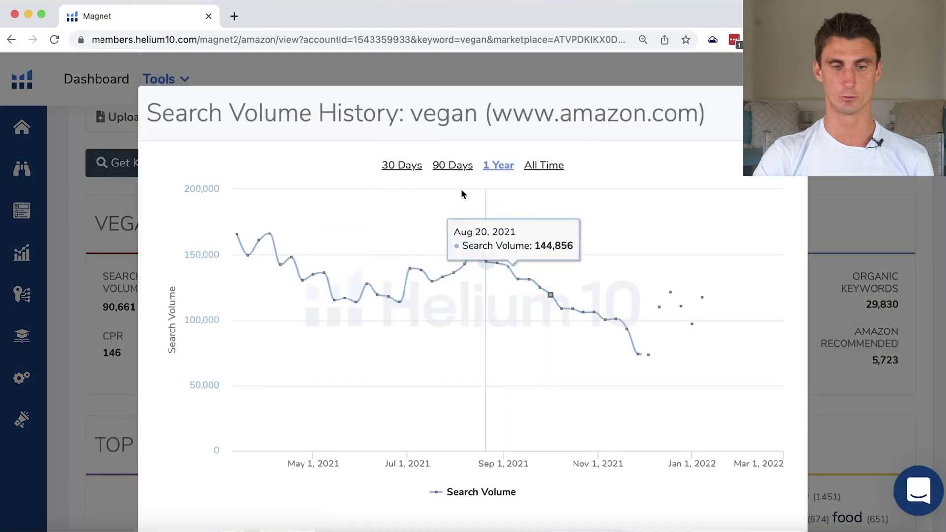
pyautogui.click(554, 165)
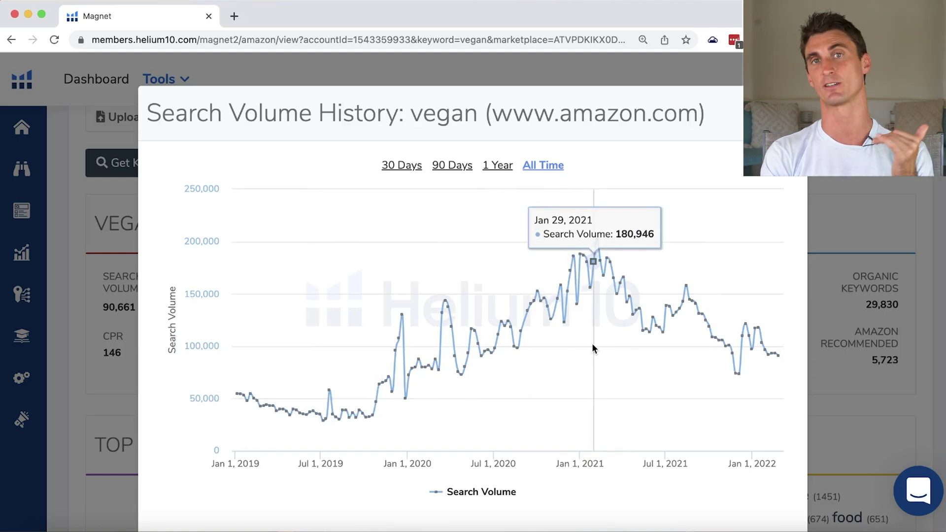
pyautogui.press('Escape')
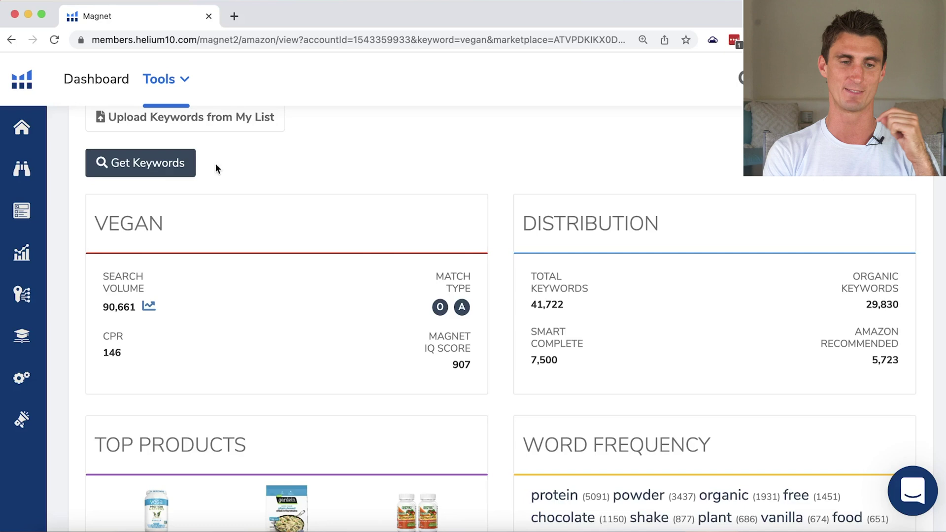
pyautogui.moveTo(30, 170)
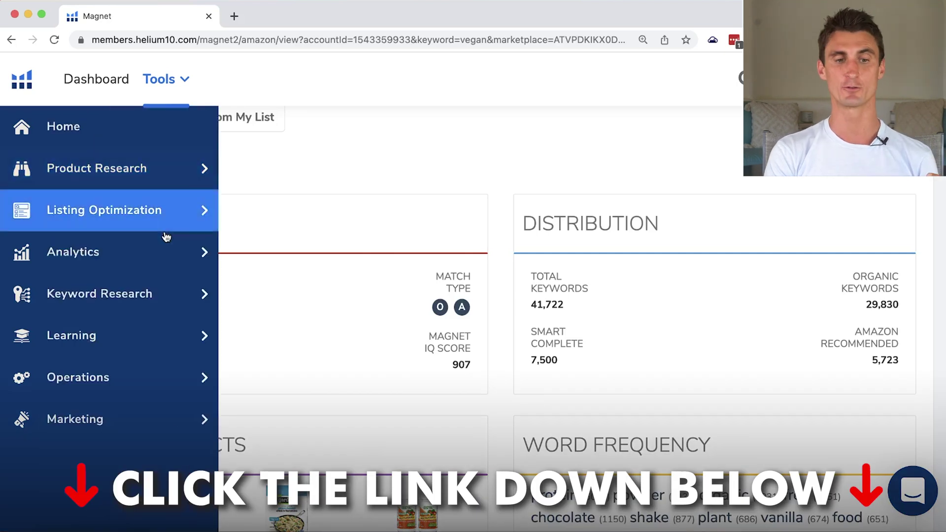